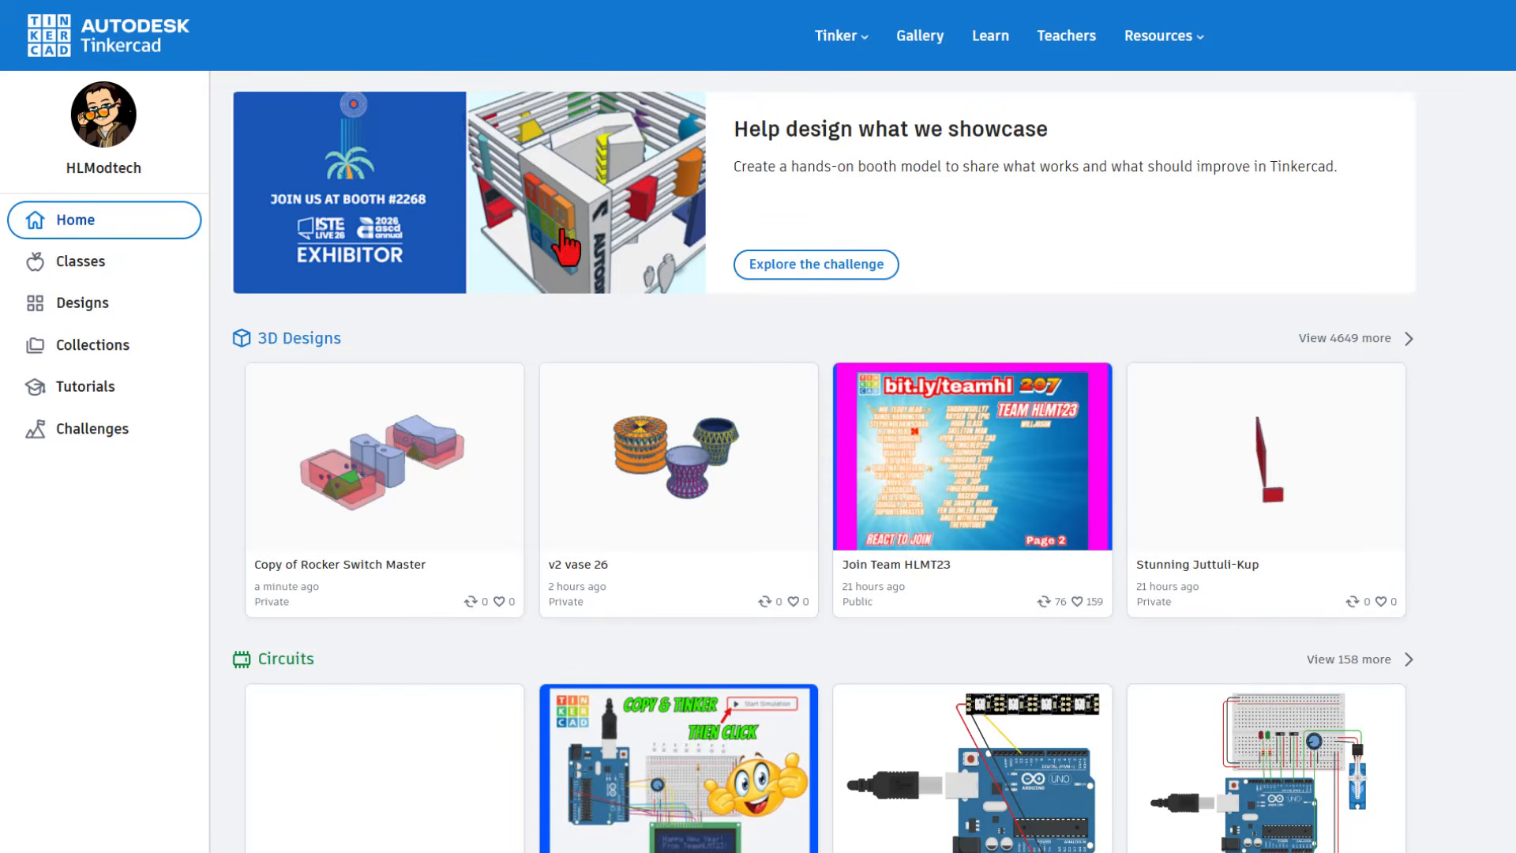
# Step: Open the "v2 vase 26" design from your designs list for editing
pyautogui.click(83, 304)
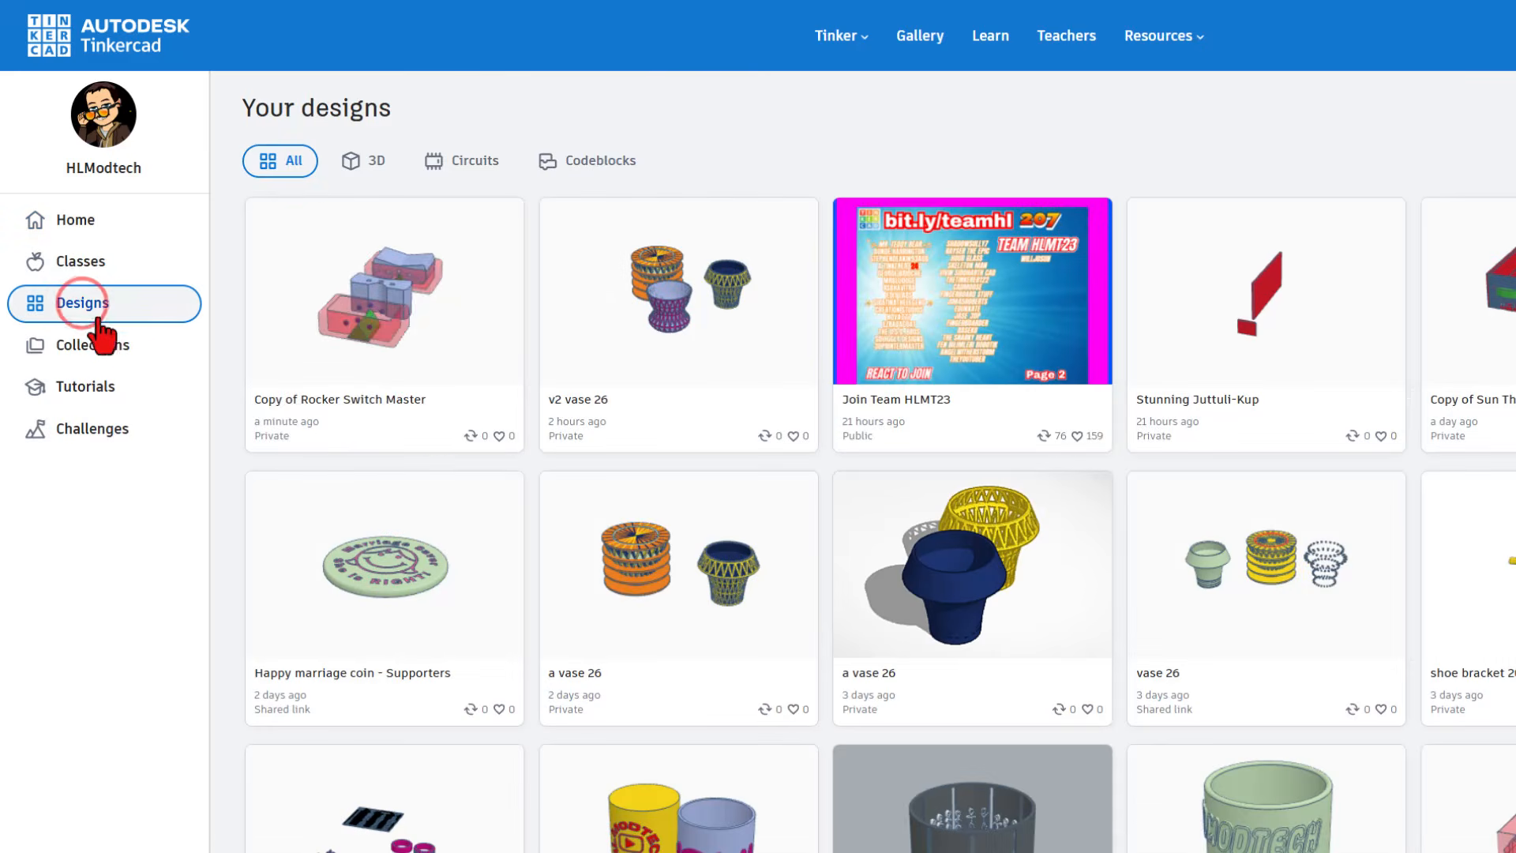
pyautogui.moveTo(423, 297)
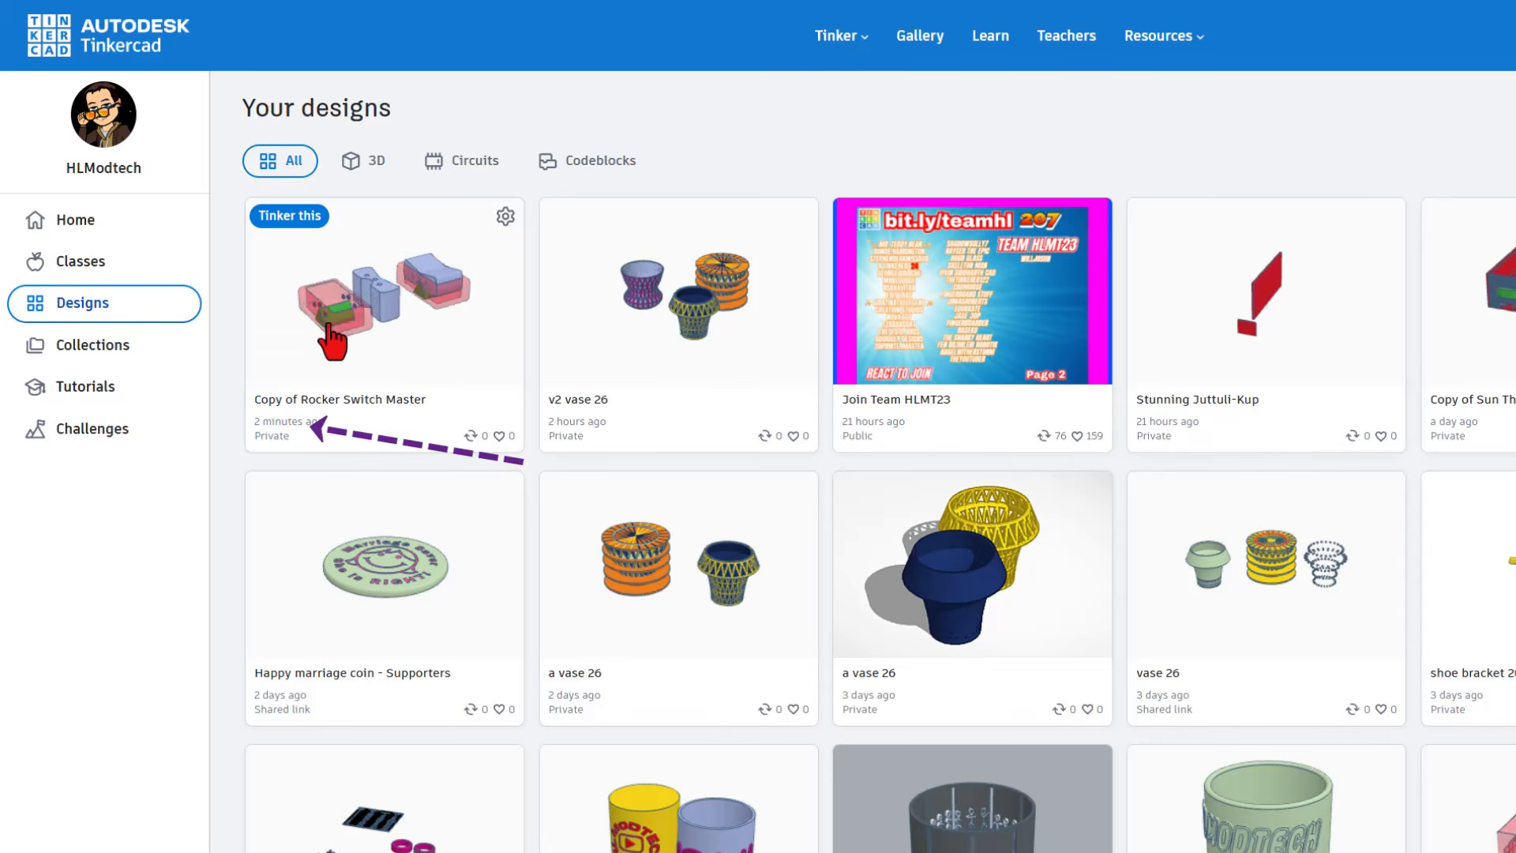
pyautogui.moveTo(968, 357)
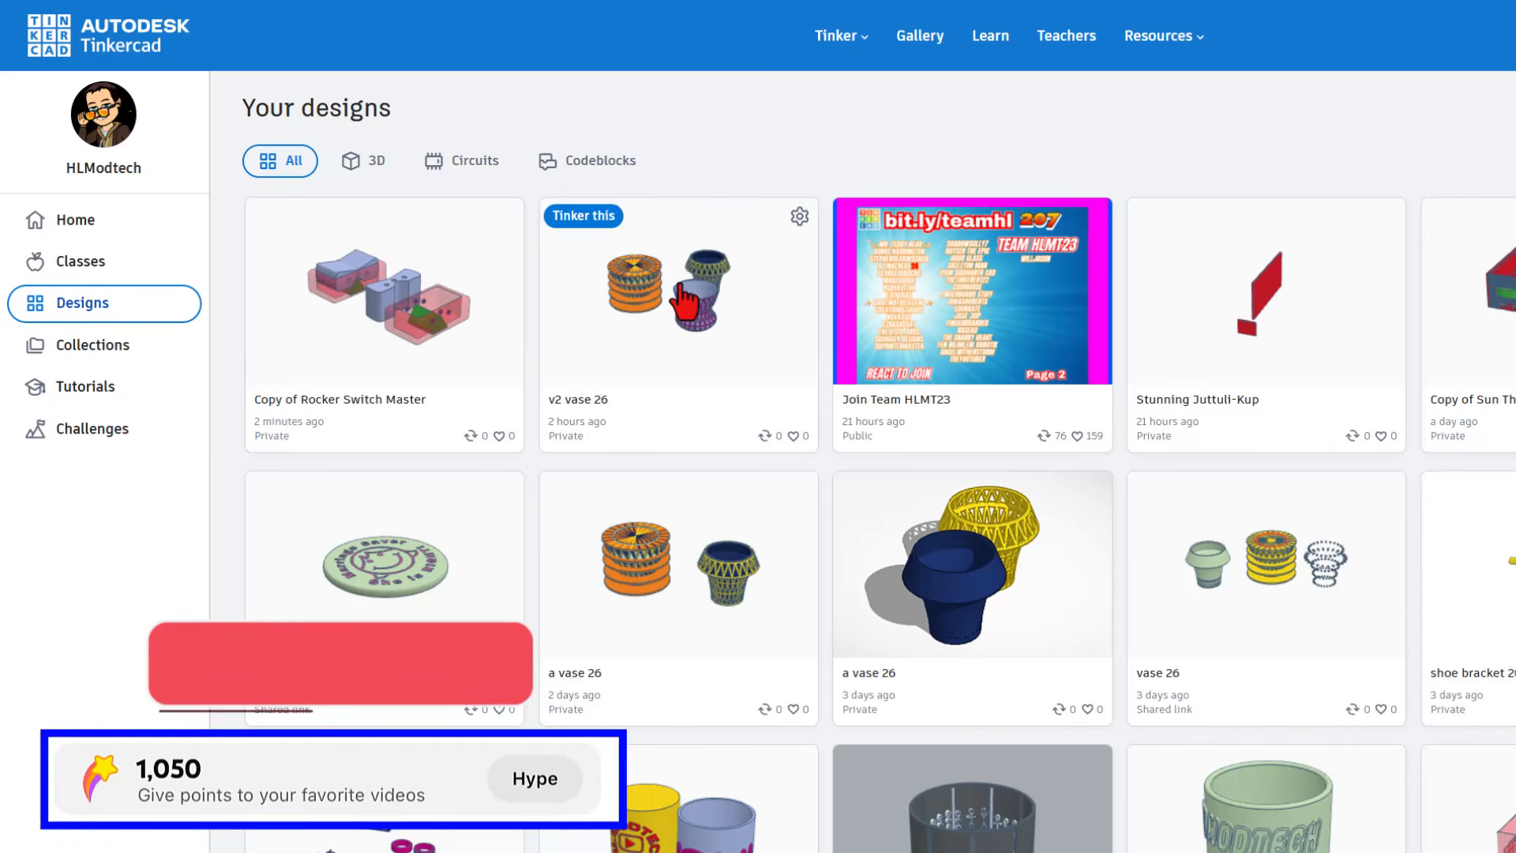
pyautogui.moveTo(1015, 620)
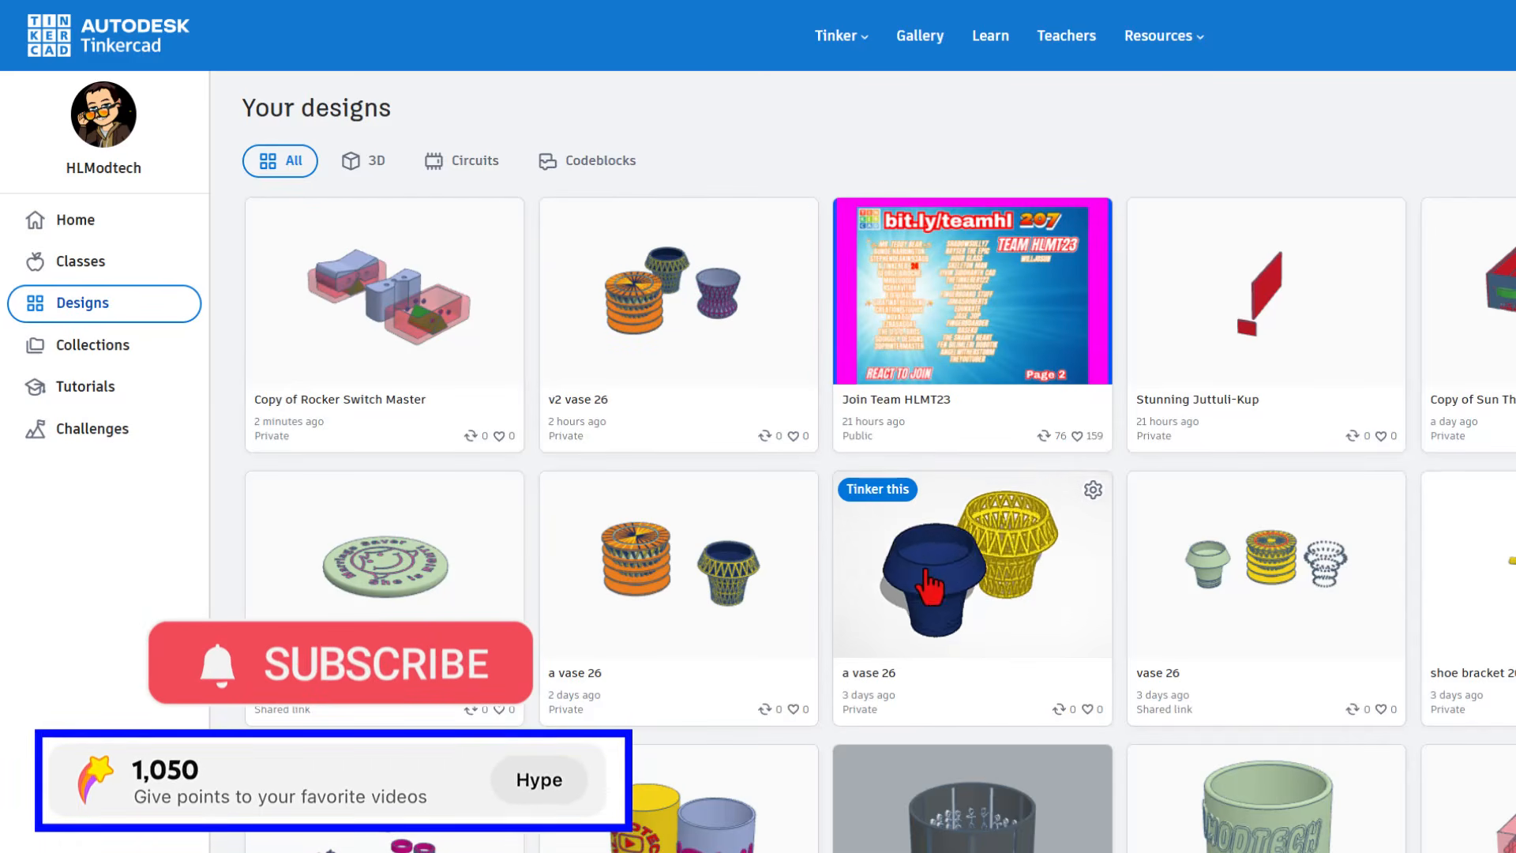
pyautogui.moveTo(765, 387)
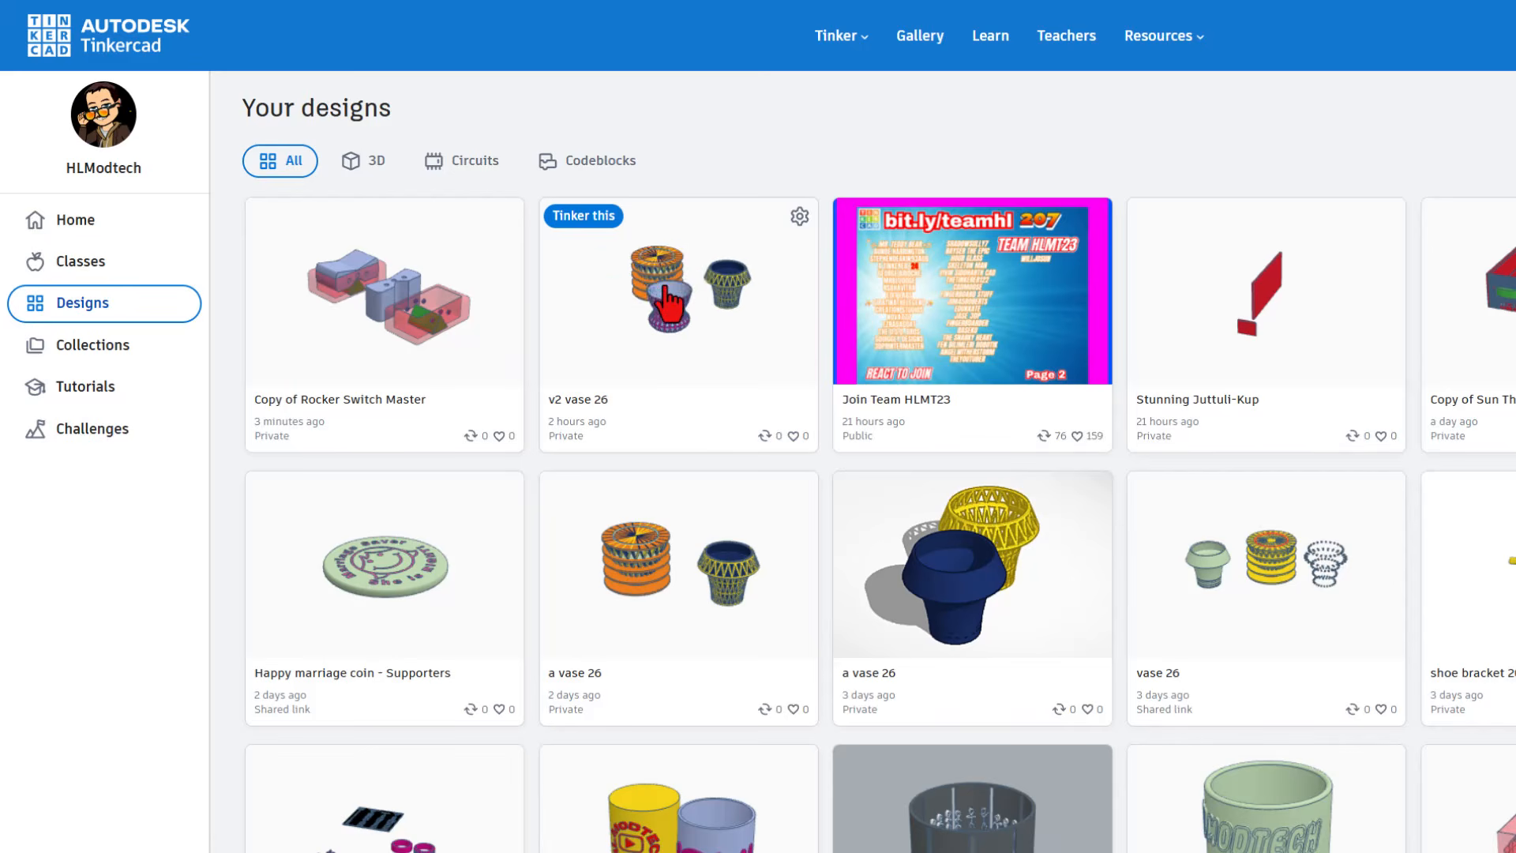
pyautogui.click(570, 215)
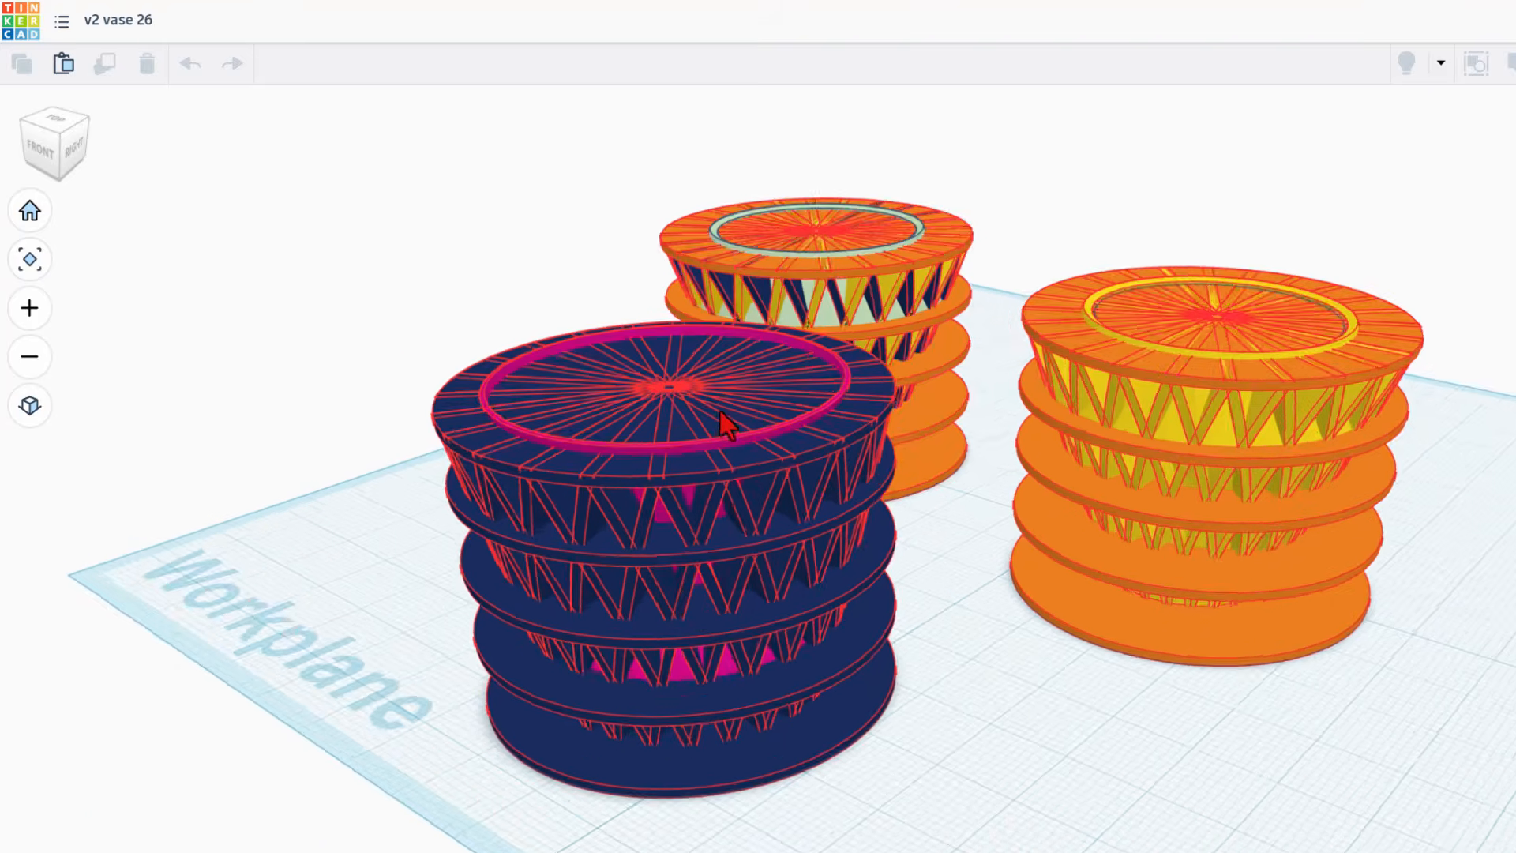
# Step: Select the pink vase, duplicate it and nudge the copy toward the front in three larger steps
pyautogui.moveTo(720, 410)
pyautogui.mouseDown(button='right')
pyautogui.moveTo(849, 542)
pyautogui.moveTo(652, 513)
pyautogui.moveTo(791, 638)
pyautogui.moveTo(859, 590)
pyautogui.moveTo(875, 552)
pyautogui.moveTo(854, 491)
pyautogui.mouseUp(button='right')
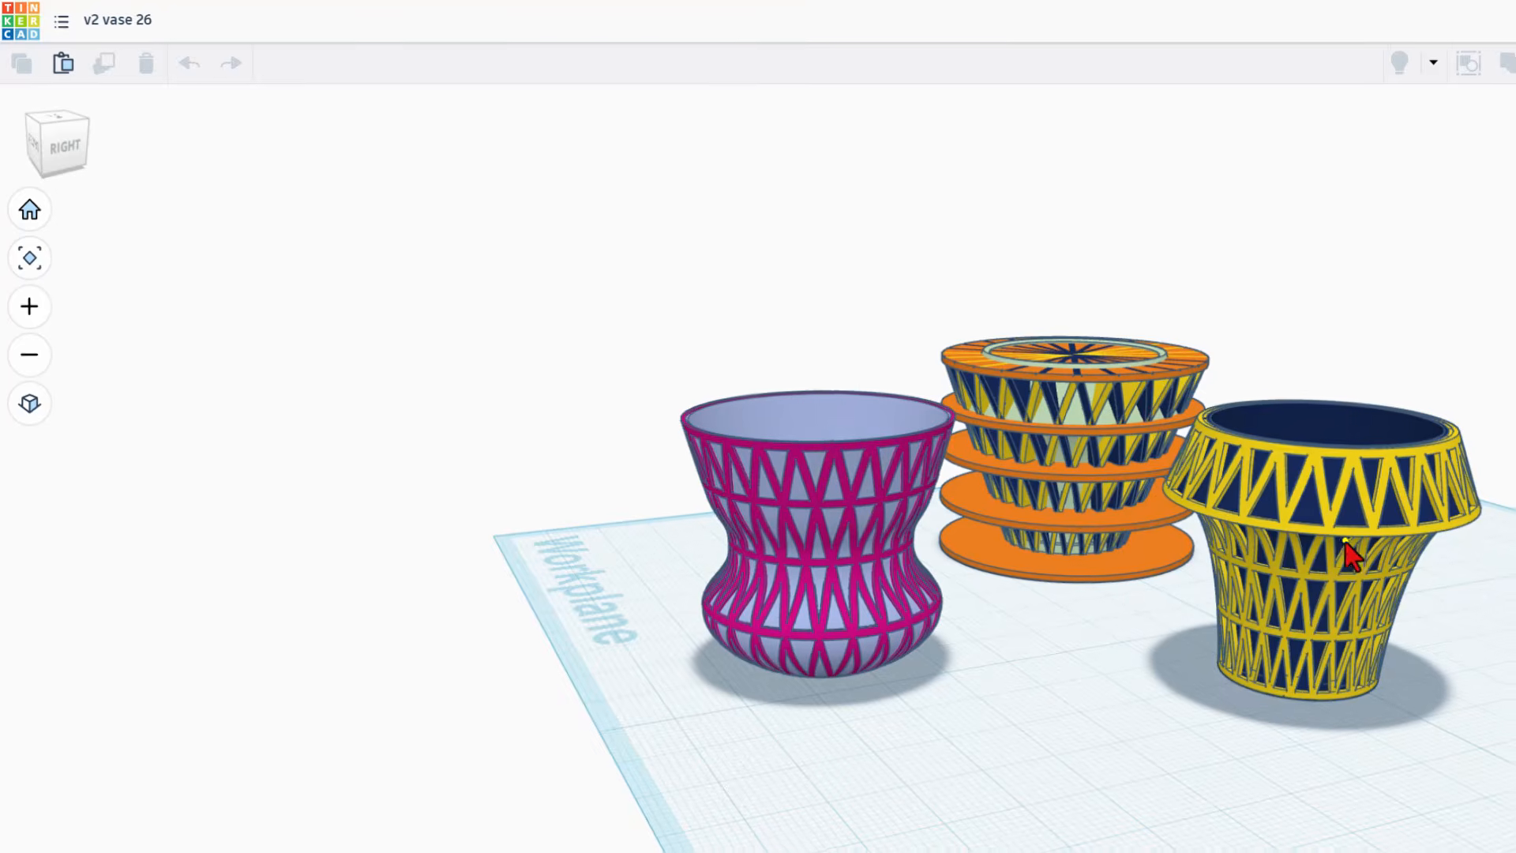
pyautogui.moveTo(1346, 540); pyautogui.dragTo(1092, 403, button='right')
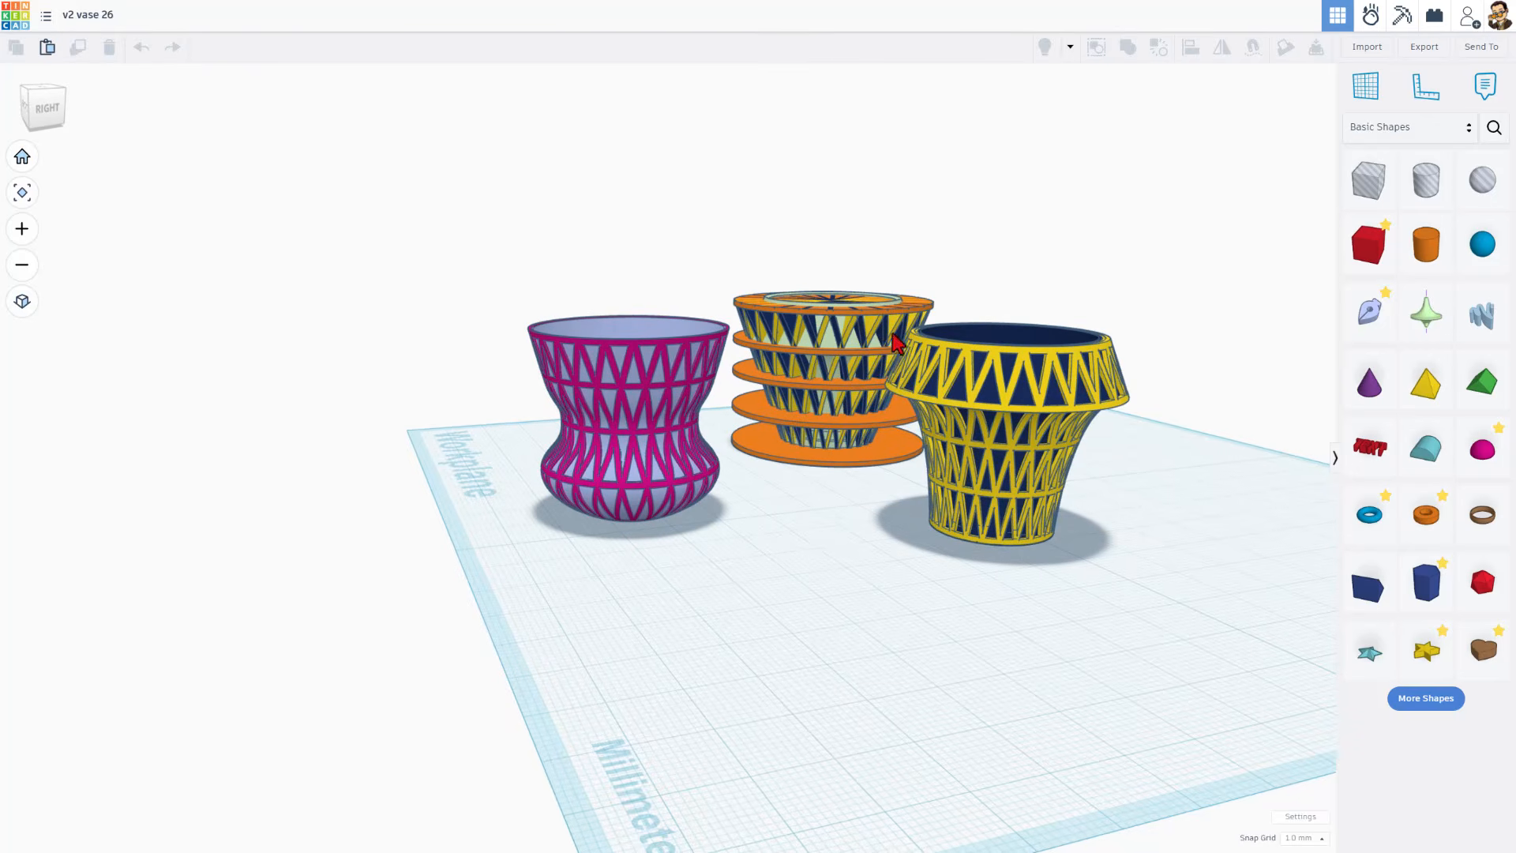
pyautogui.moveTo(1009, 491); pyautogui.dragTo(1058, 517, button='right')
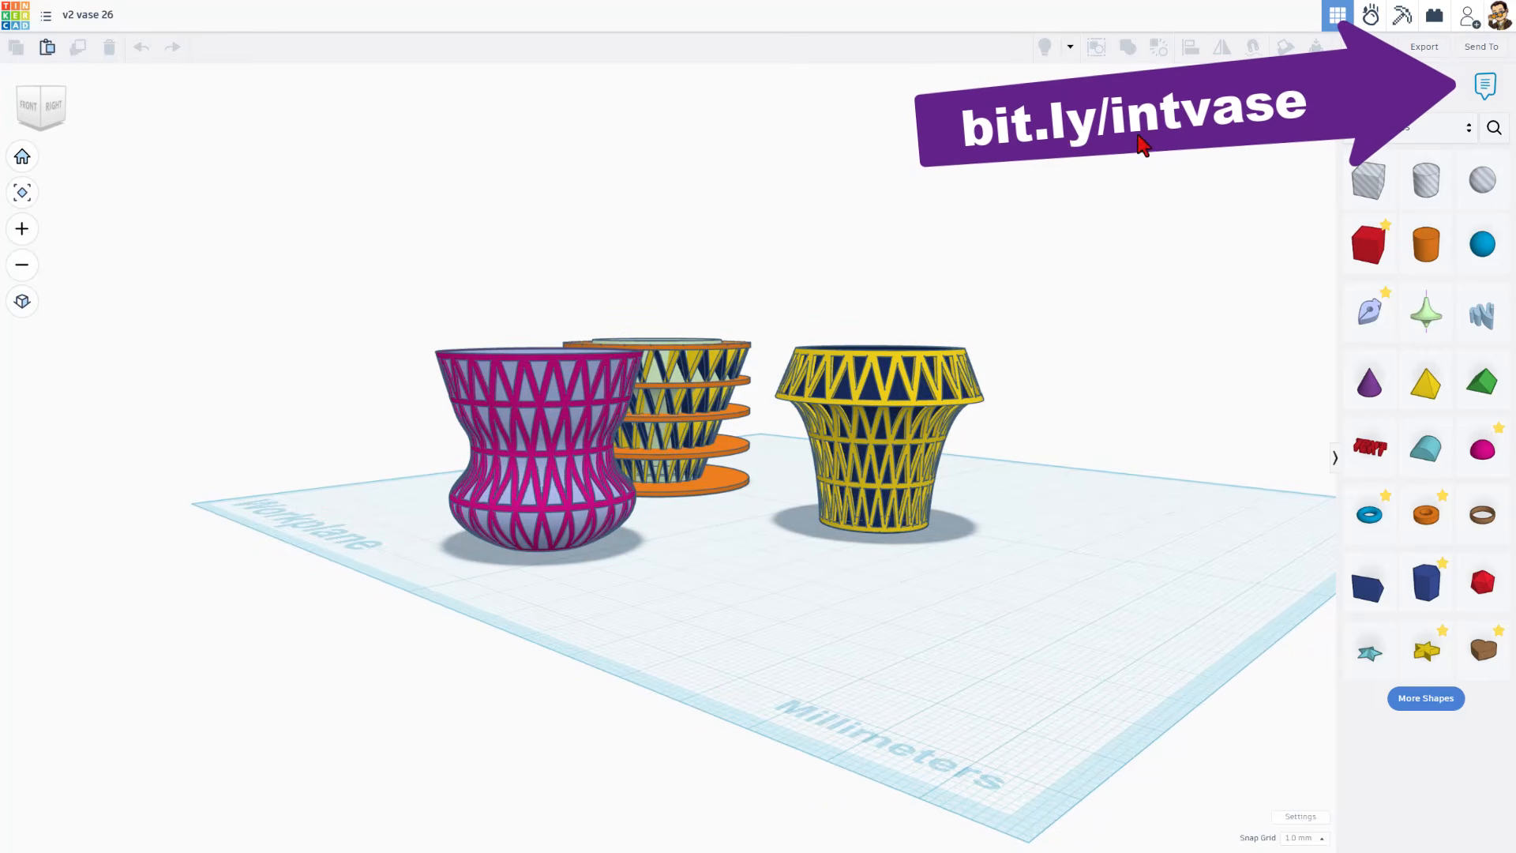
pyautogui.moveTo(1233, 157); pyautogui.dragTo(655, 557, button='right')
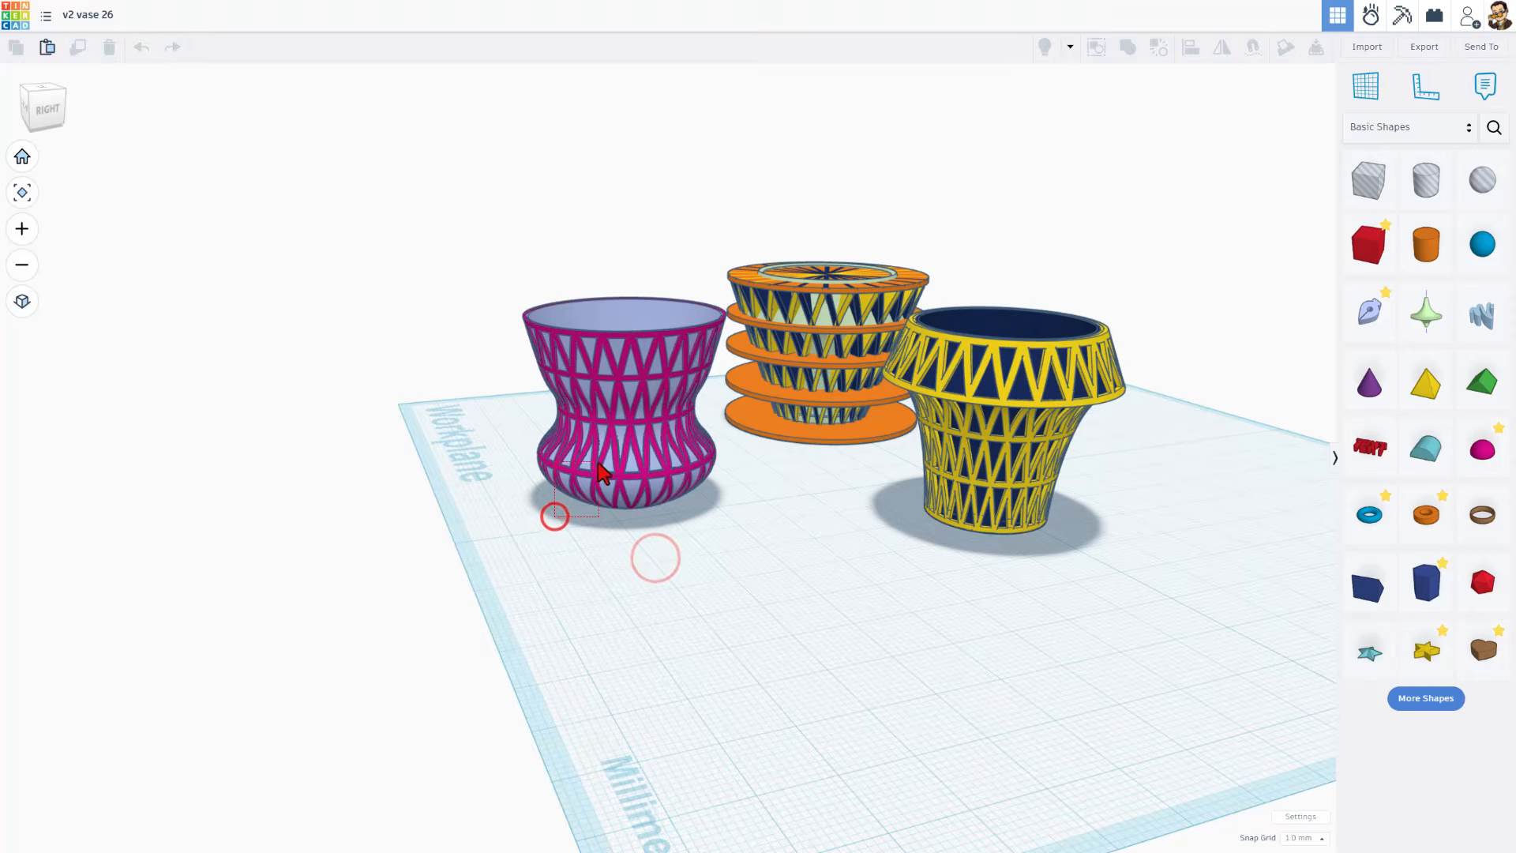
pyautogui.click(554, 515)
pyautogui.hotkey('ctrl', 'd')
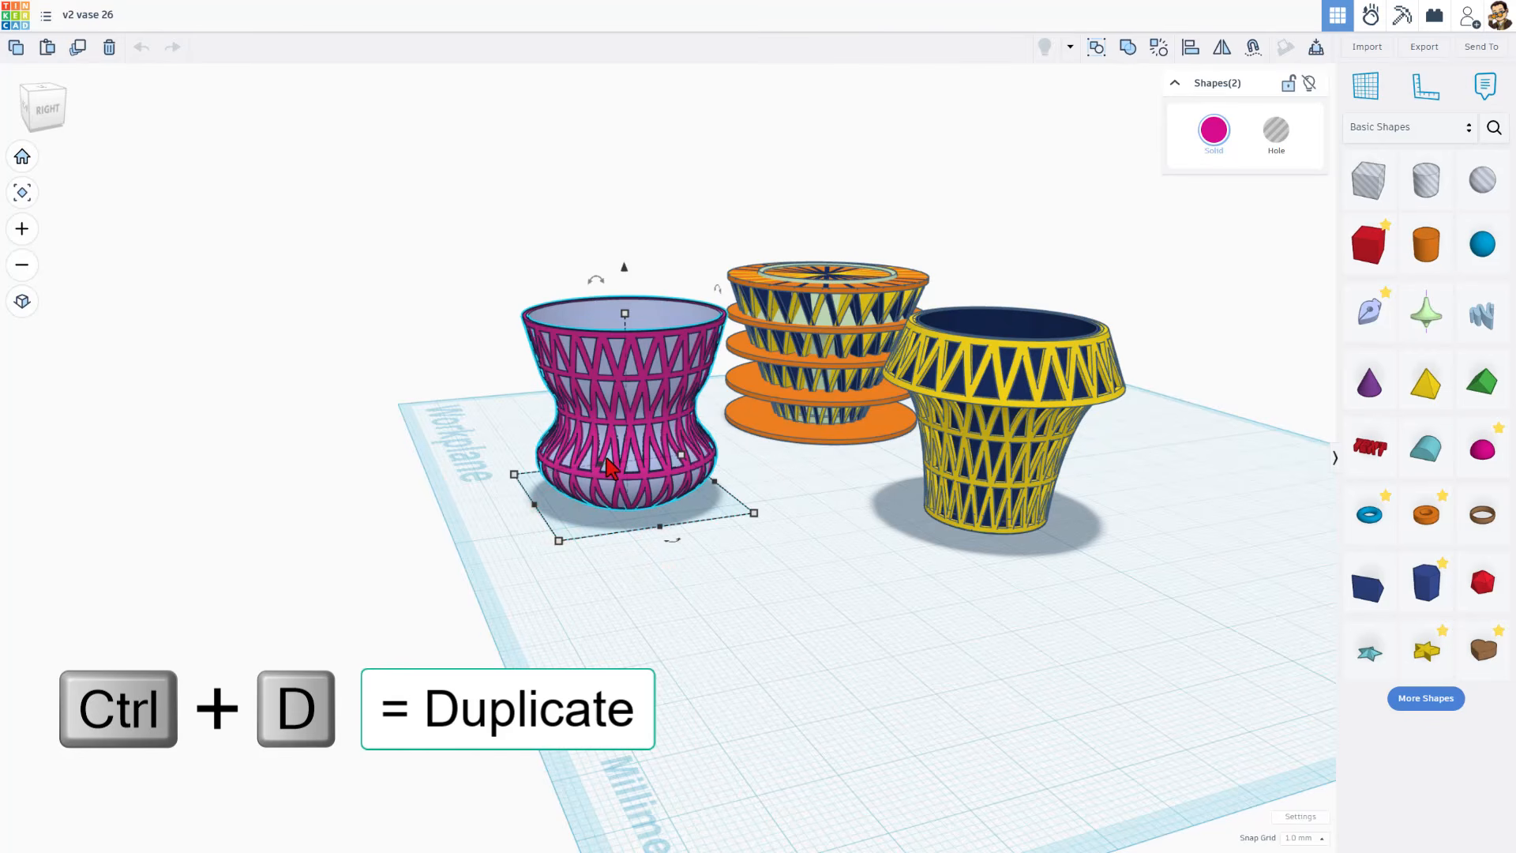
pyautogui.hotkey('shift', 'Down')
pyautogui.hotkey('shift', 'Down')
pyautogui.hotkey('shift', 'Down')
pyautogui.hotkey('shift', 'Down')
pyautogui.hotkey('shift', 'Down')
pyautogui.hotkey('shift', 'Down')
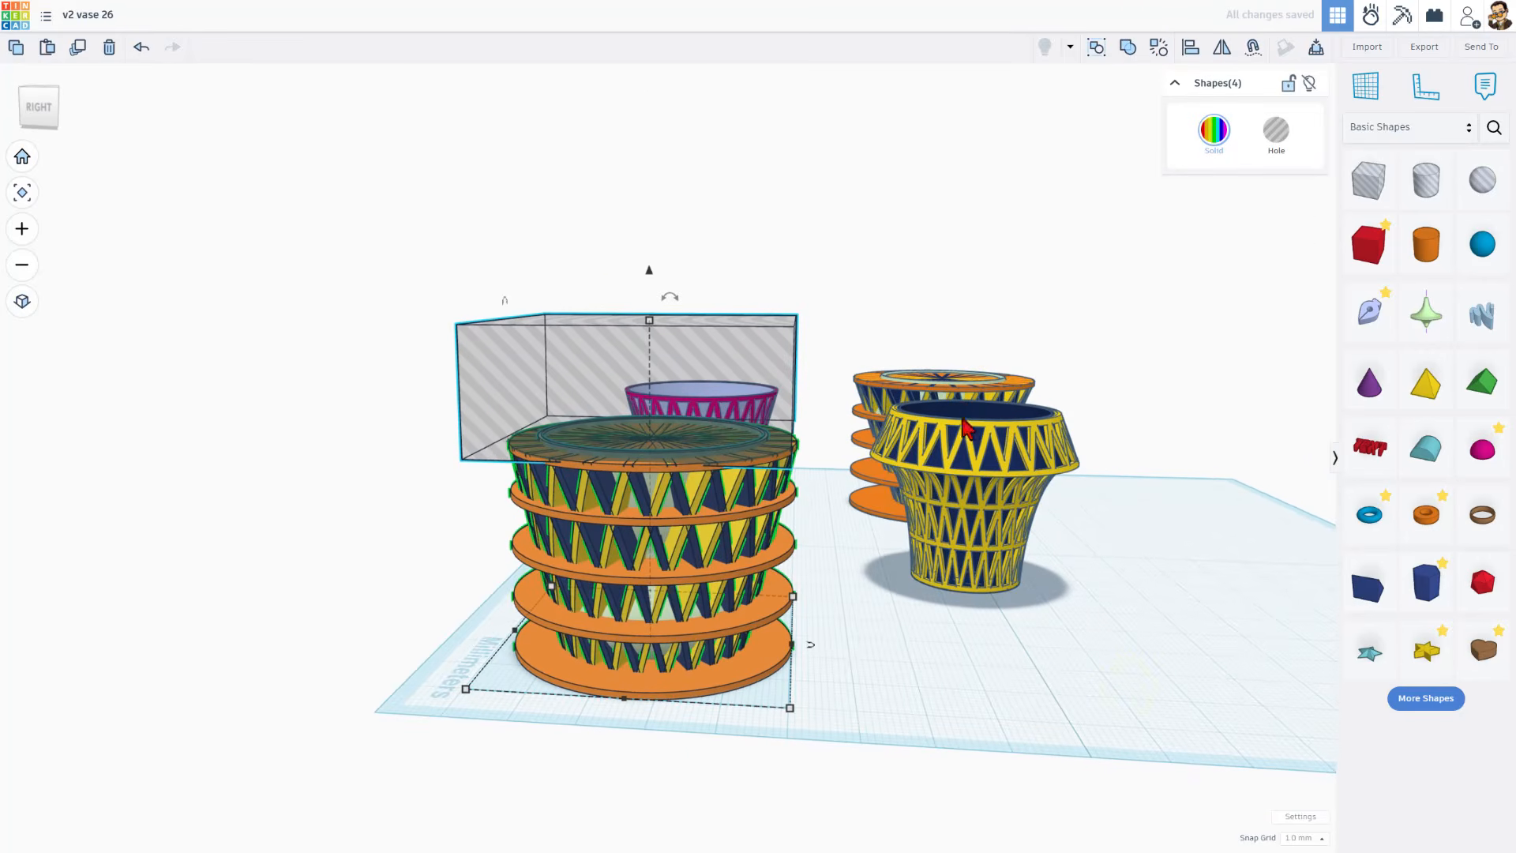
# Step: Open the orange vase's Revolve profile sketch to inspect its curve, then finish the sketch
pyautogui.click(882, 537)
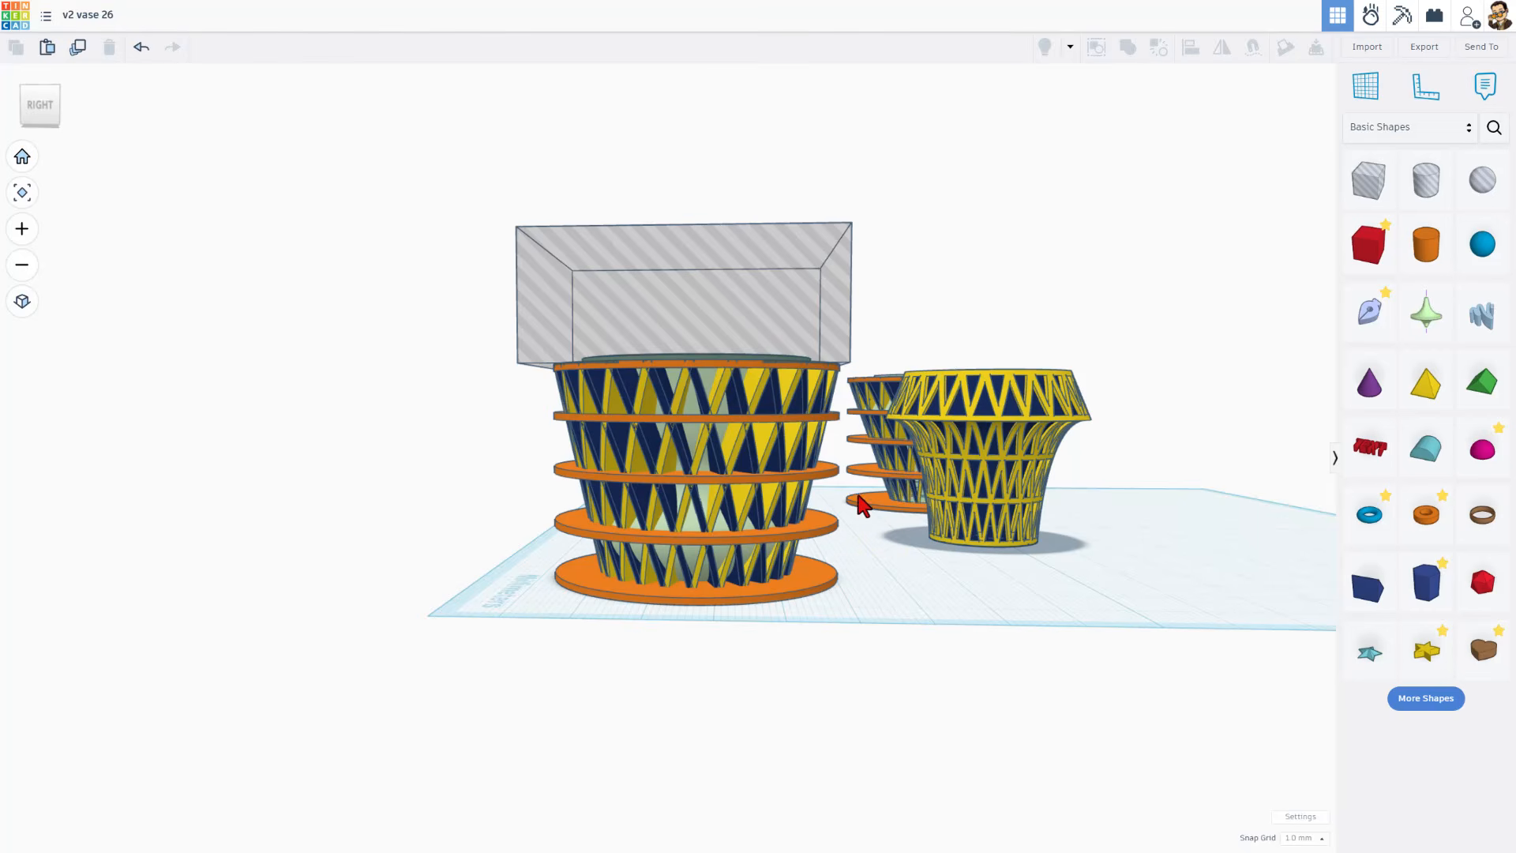
pyautogui.moveTo(706, 554); pyautogui.dragTo(859, 564, button='right')
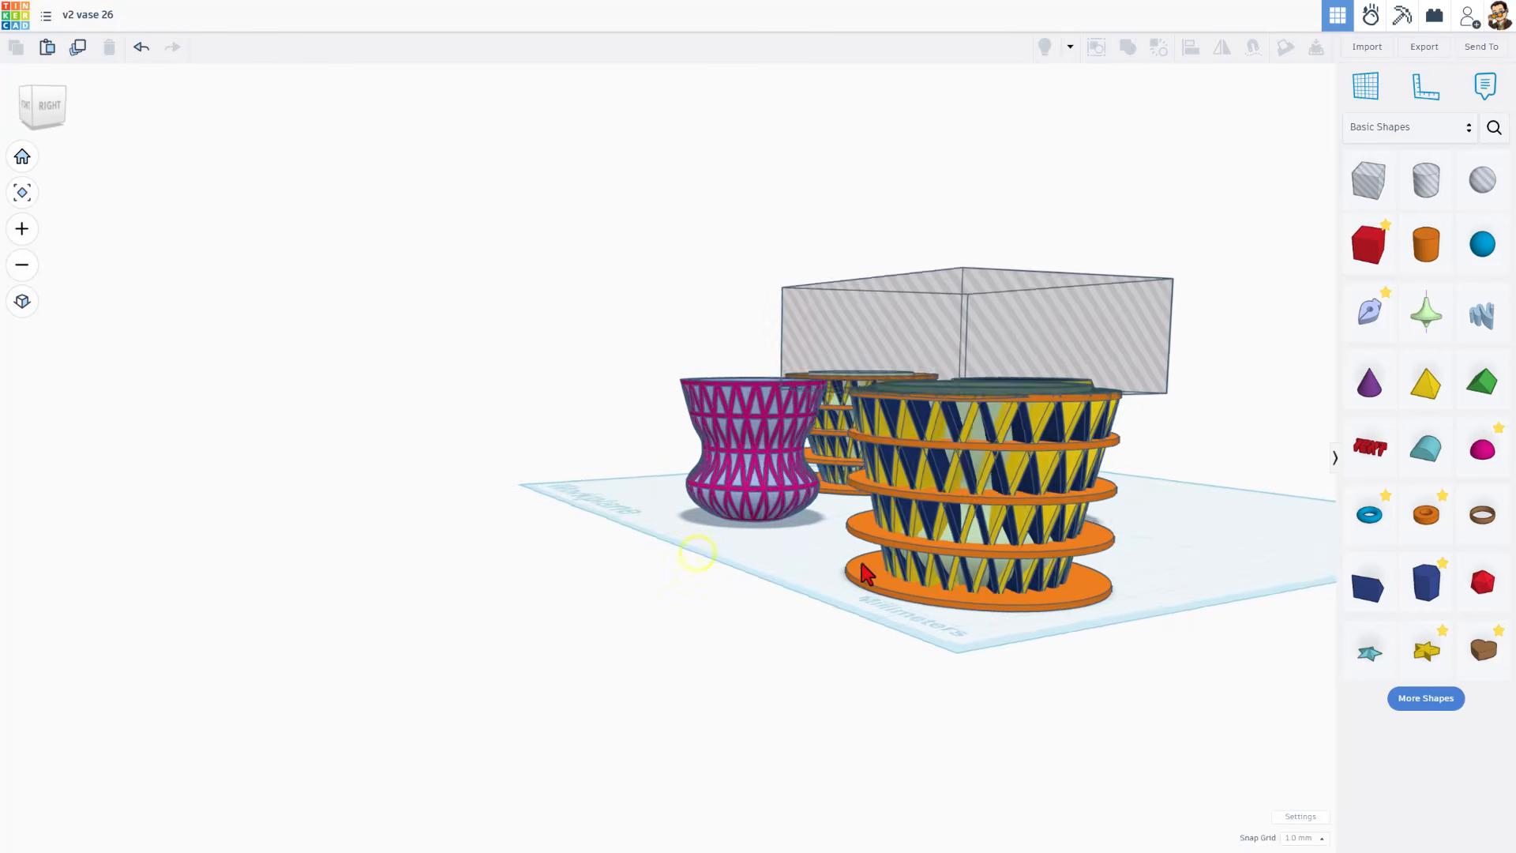
pyautogui.moveTo(703, 498); pyautogui.dragTo(922, 565, button='right')
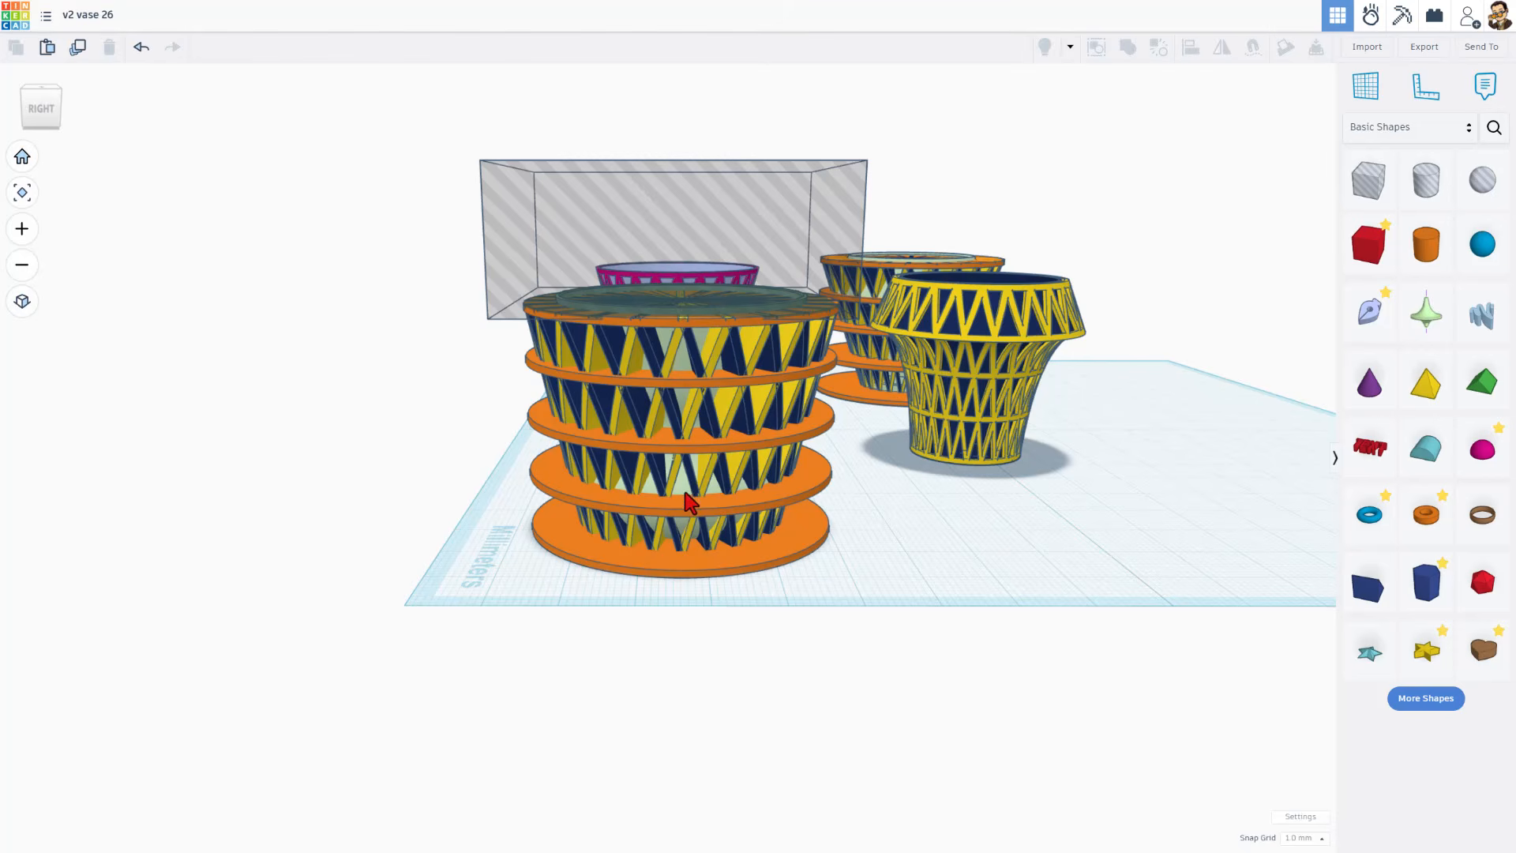
pyautogui.click(688, 499)
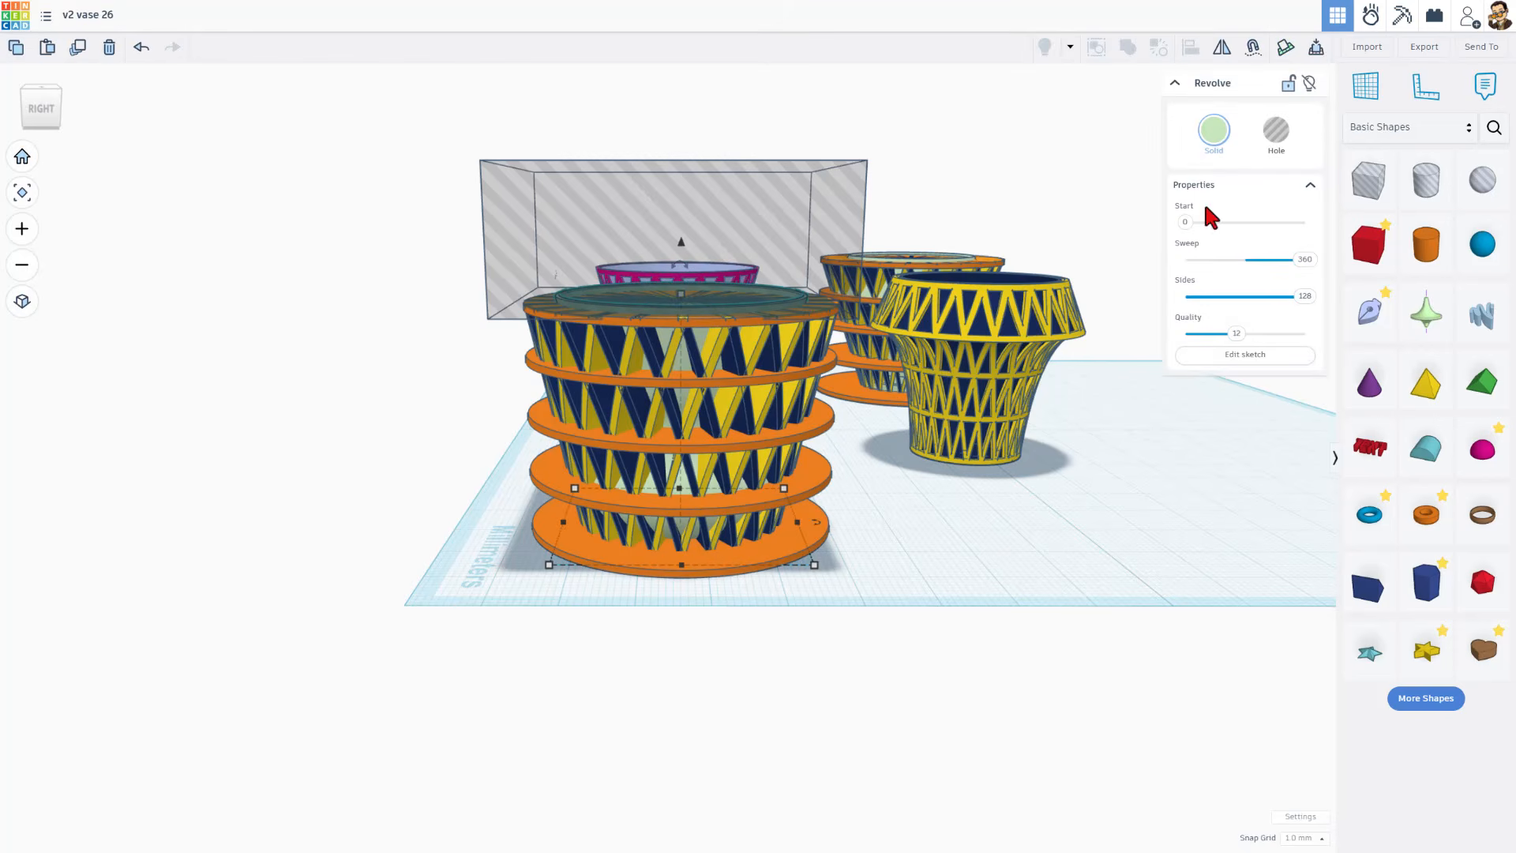
pyautogui.click(1238, 357)
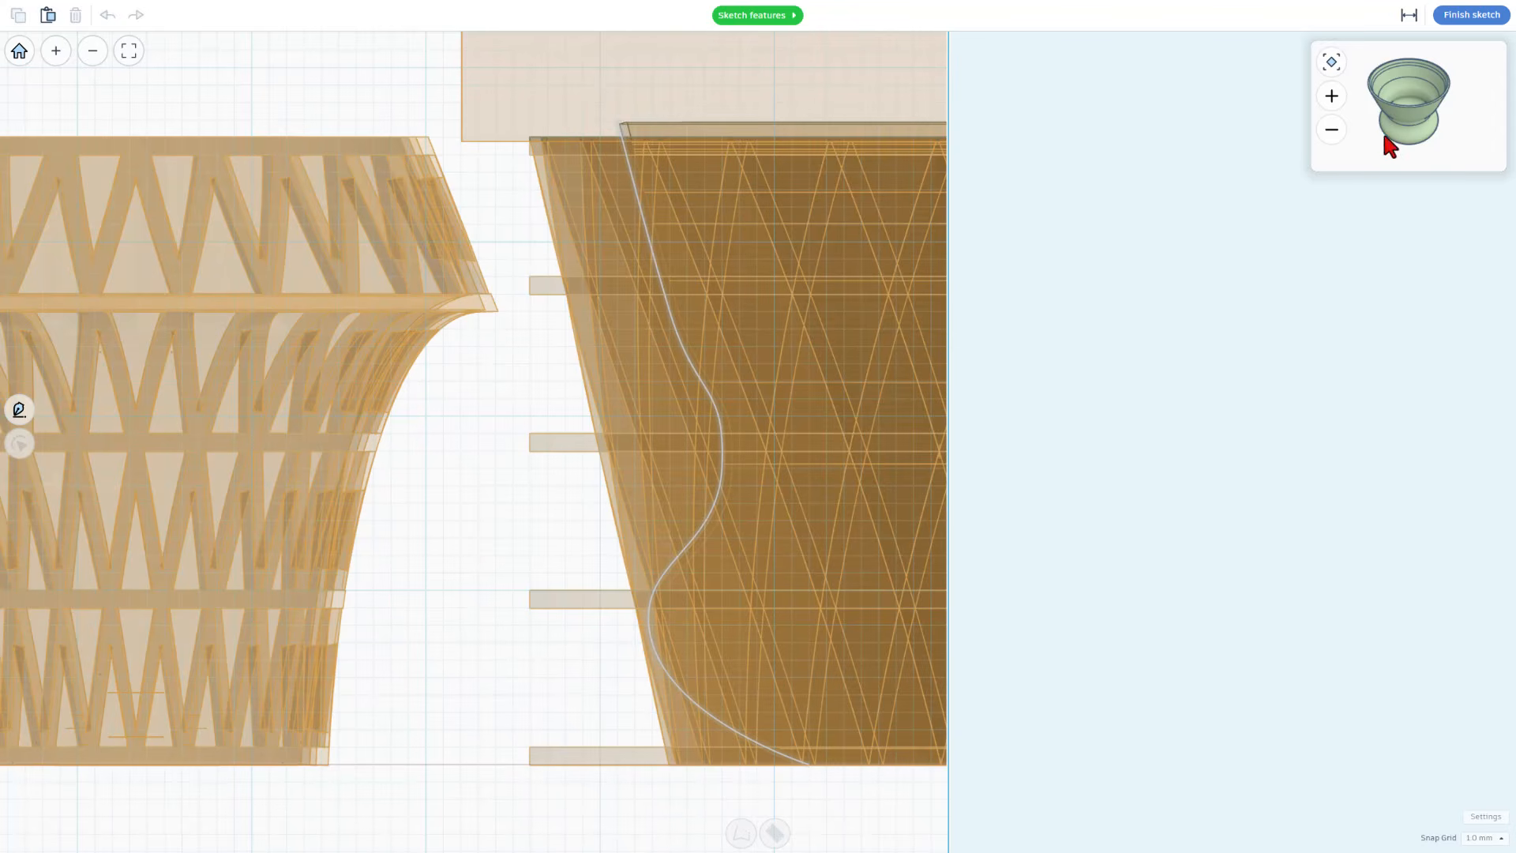
pyautogui.moveTo(1428, 130); pyautogui.dragTo(1382, 120)
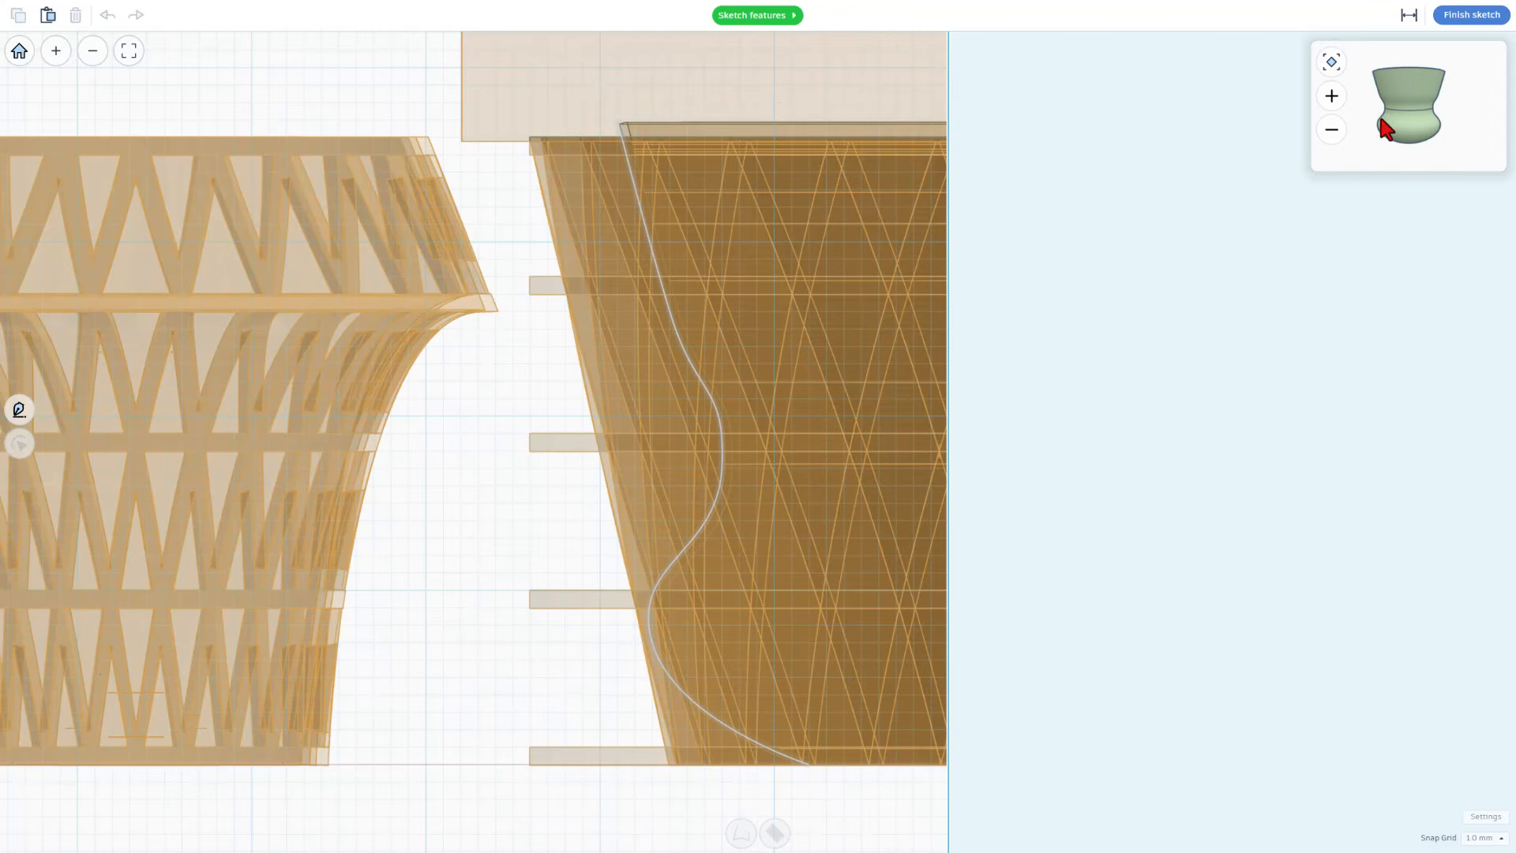
pyautogui.click(1453, 24)
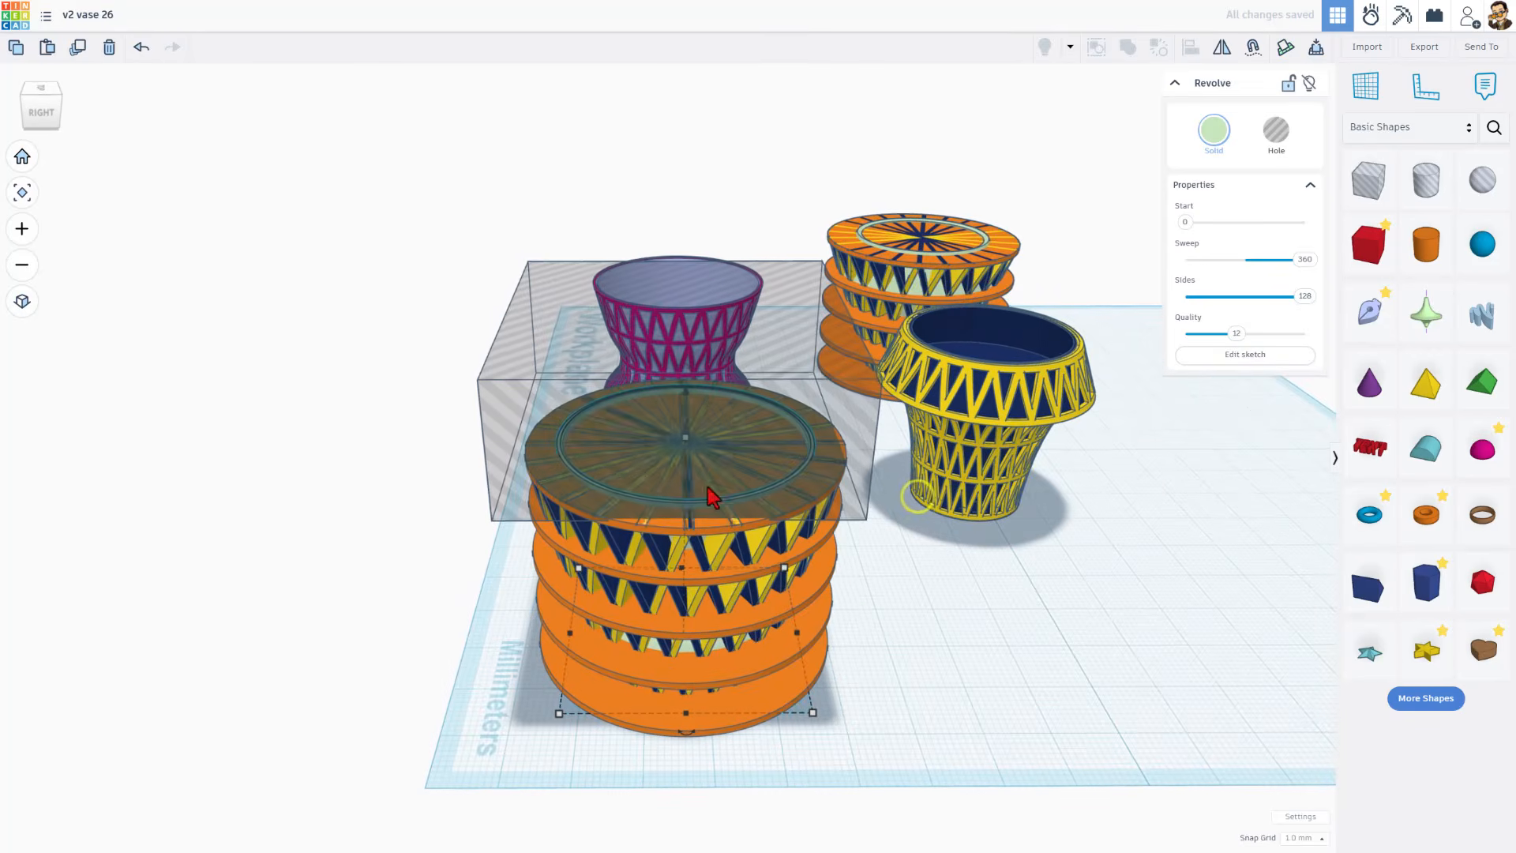
# Step: Select the hole box sitting on top of the front orange vase and hide it
pyautogui.click(906, 629)
pyautogui.click(868, 471)
pyautogui.click(1279, 130)
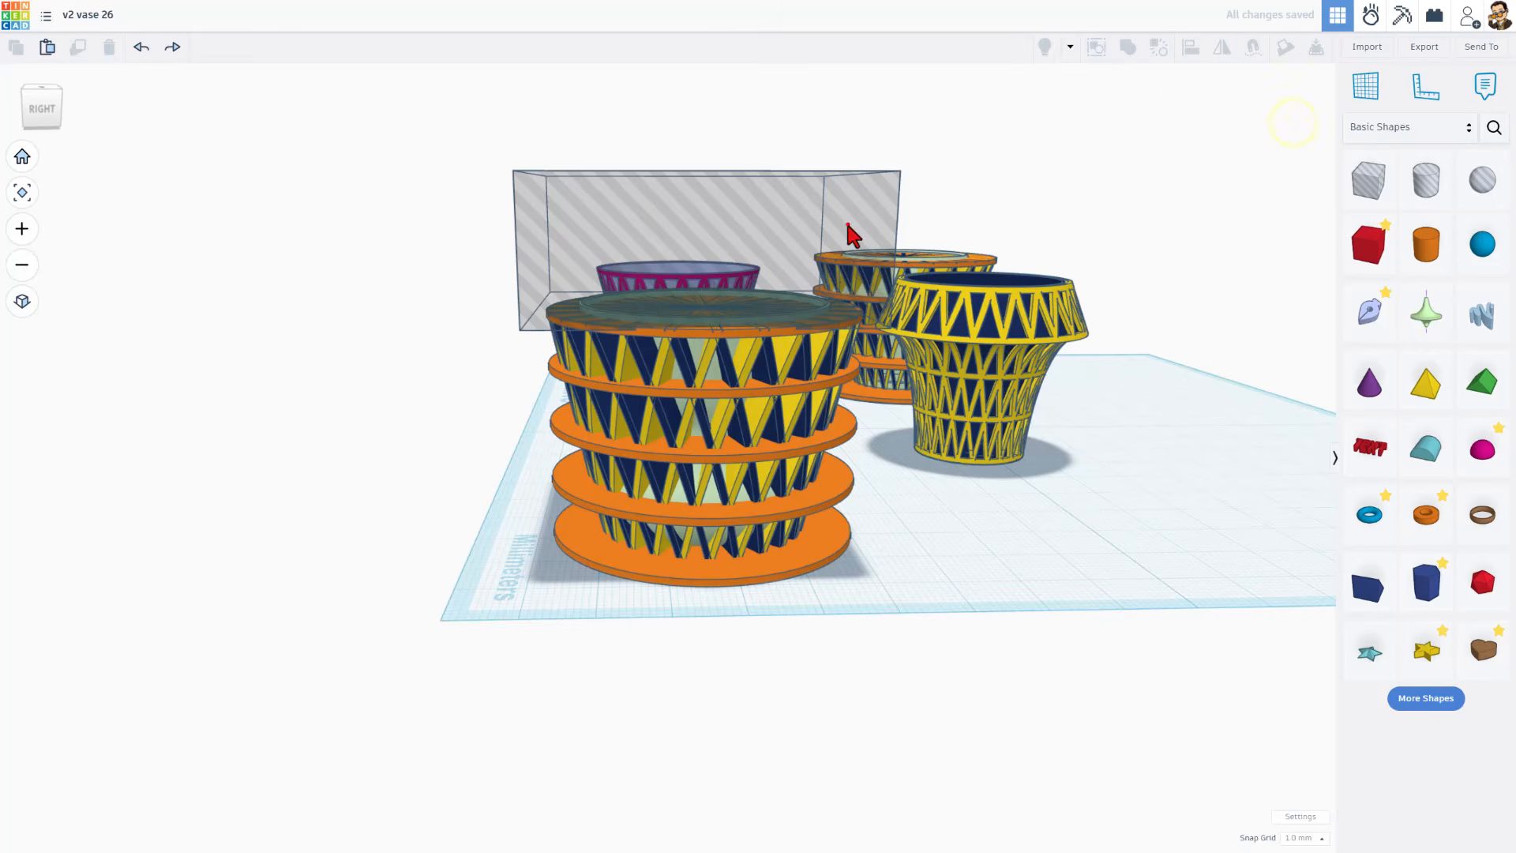
pyautogui.click(848, 227)
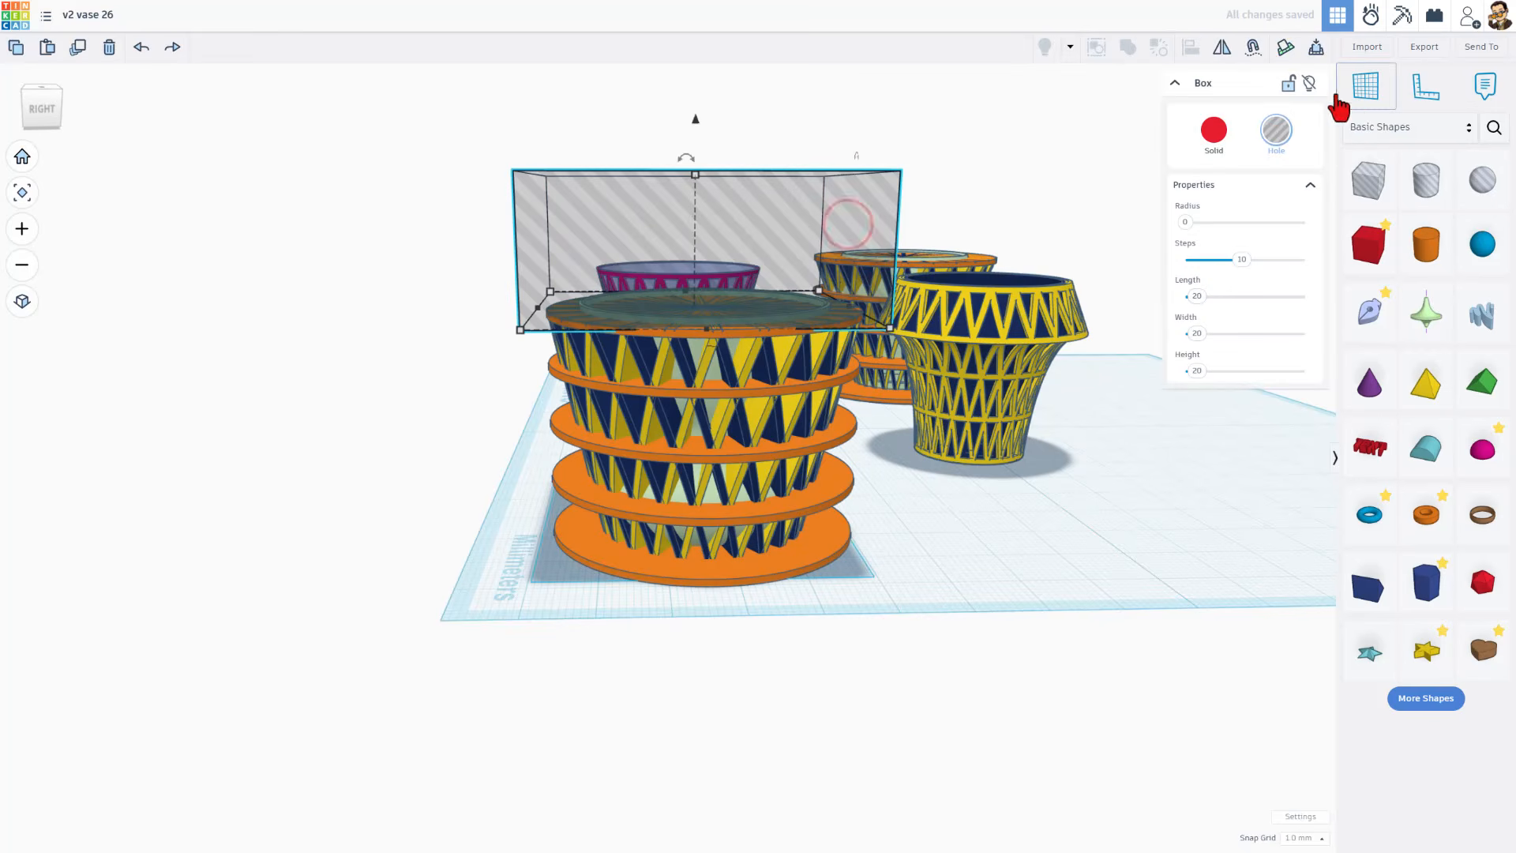
pyautogui.click(1313, 83)
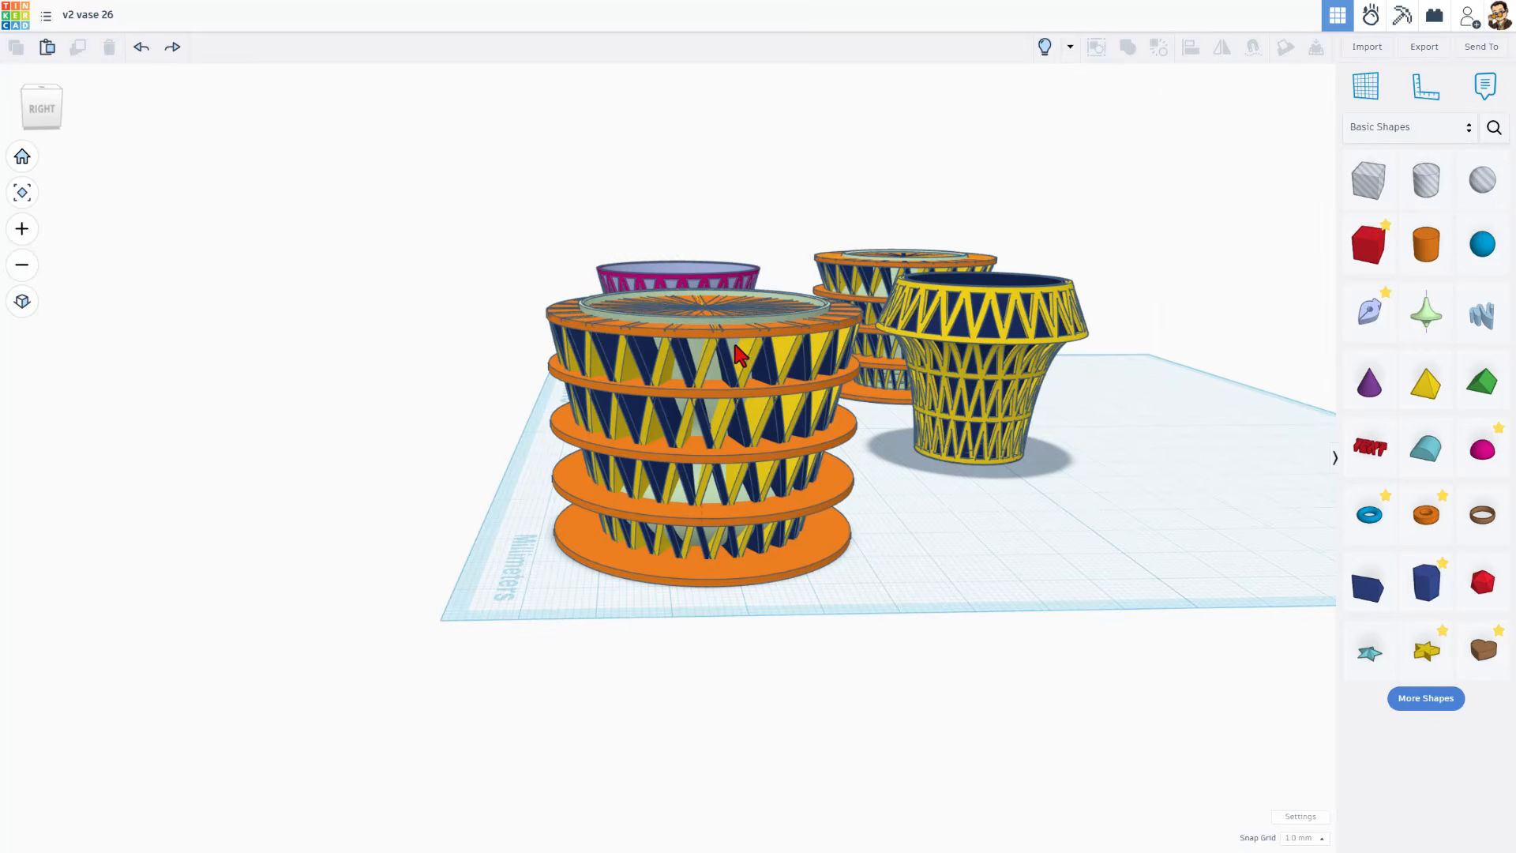
# Step: Hide the two inner Revolve shapes at the top of the front orange vase
pyautogui.click(740, 355)
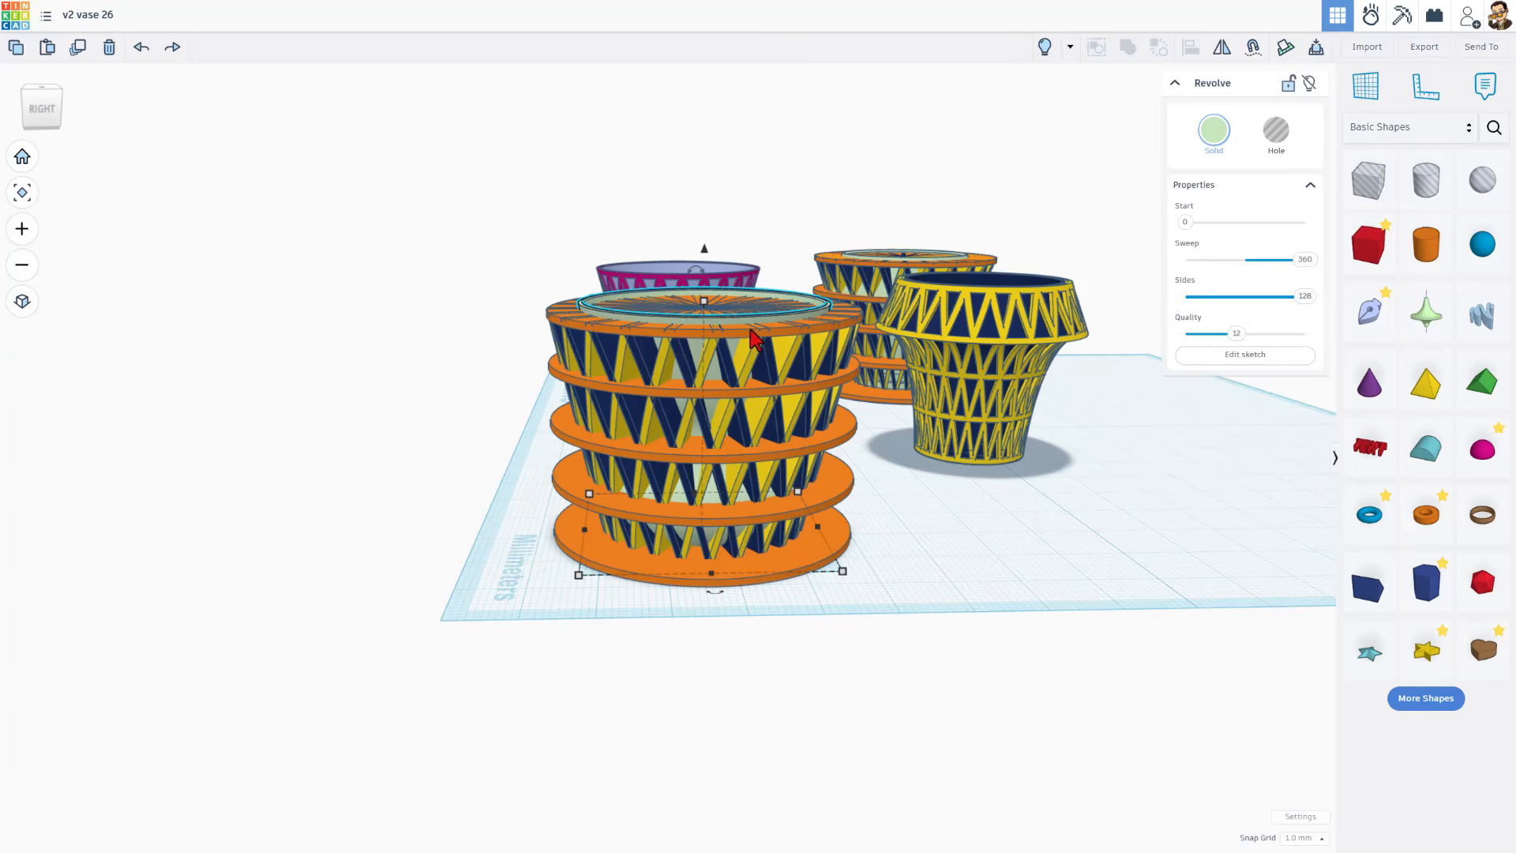
pyautogui.click(1307, 84)
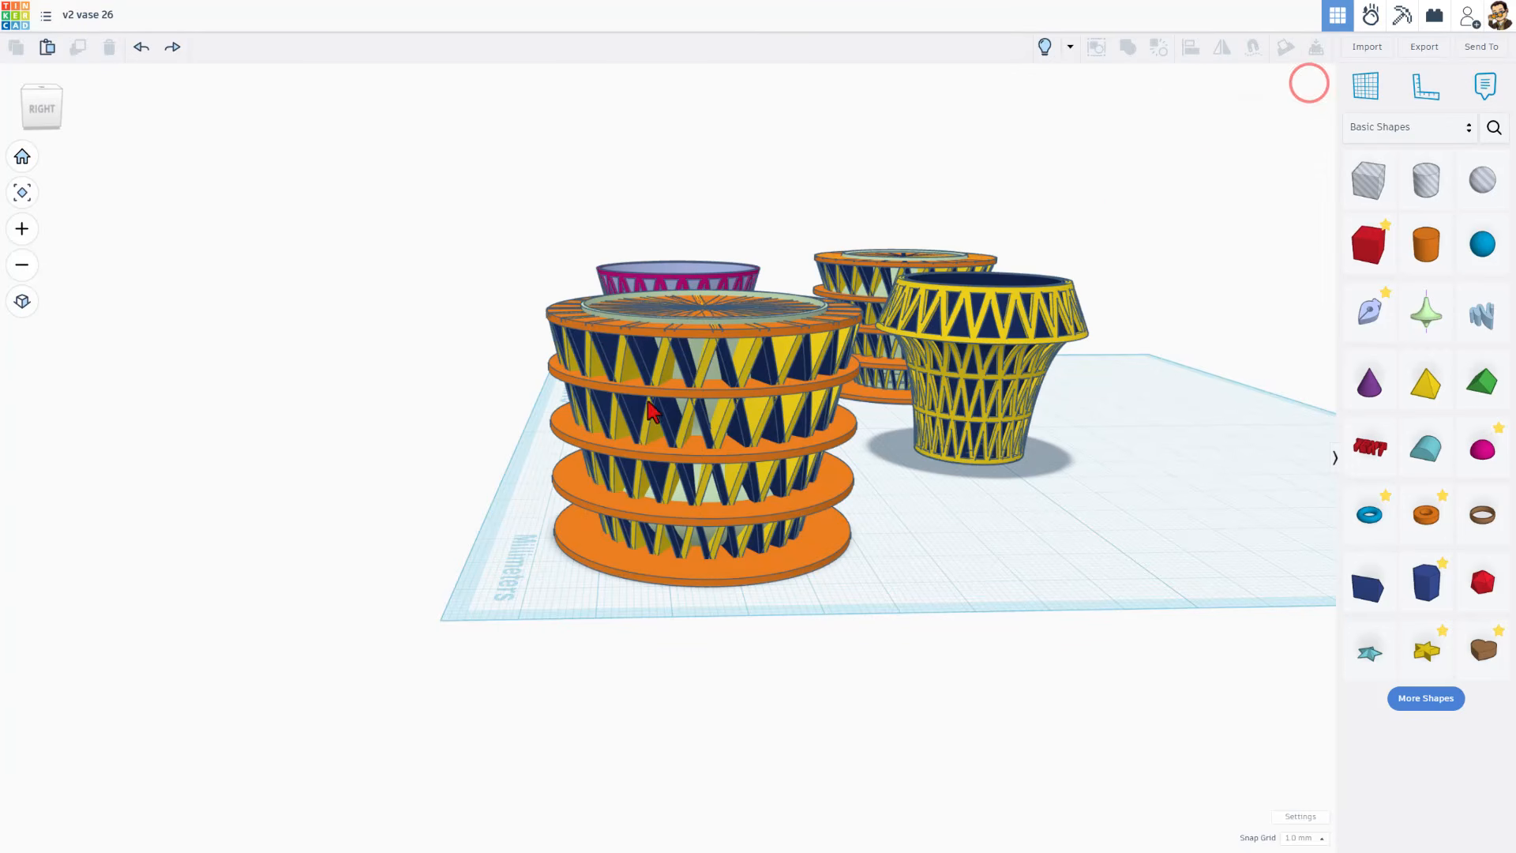
pyautogui.click(715, 378)
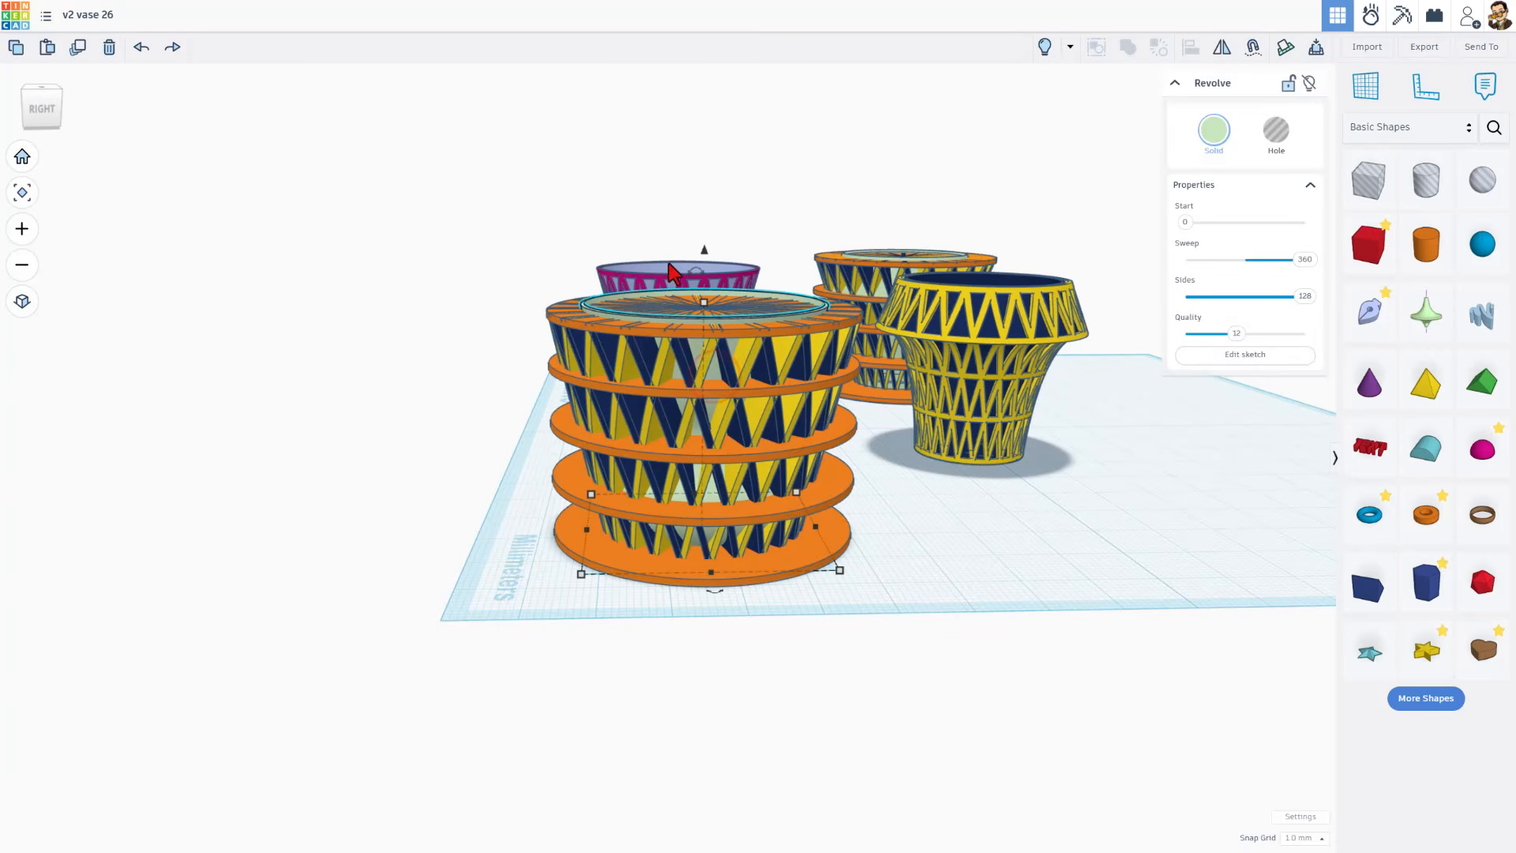
pyautogui.click(1307, 84)
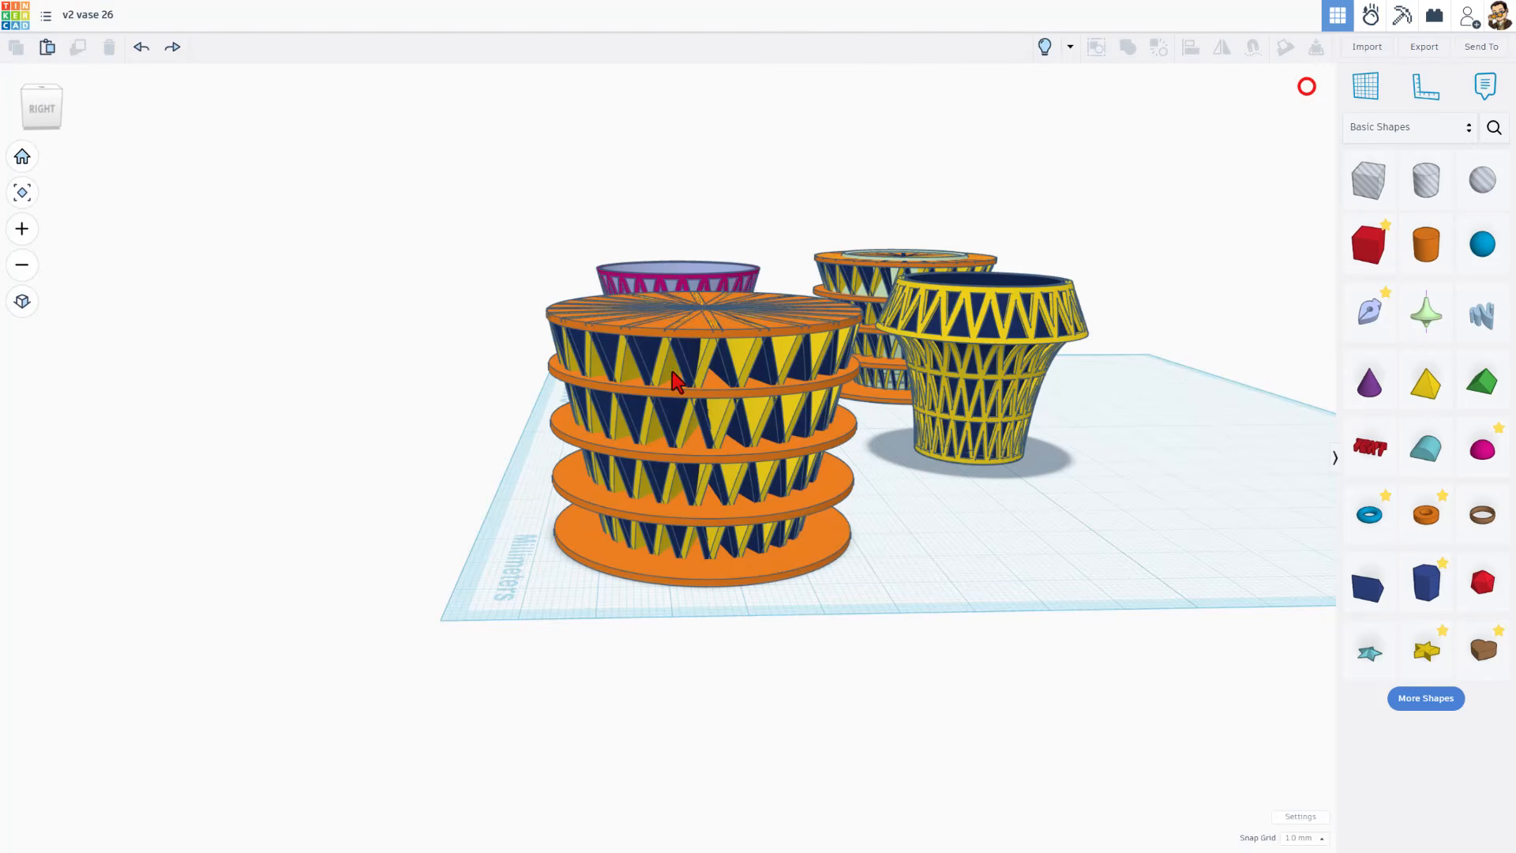
# Step: Open the front vase's twisted Extrude sketch to inspect it, then finish the sketch
pyautogui.moveTo(513, 347); pyautogui.dragTo(477, 378, button='right')
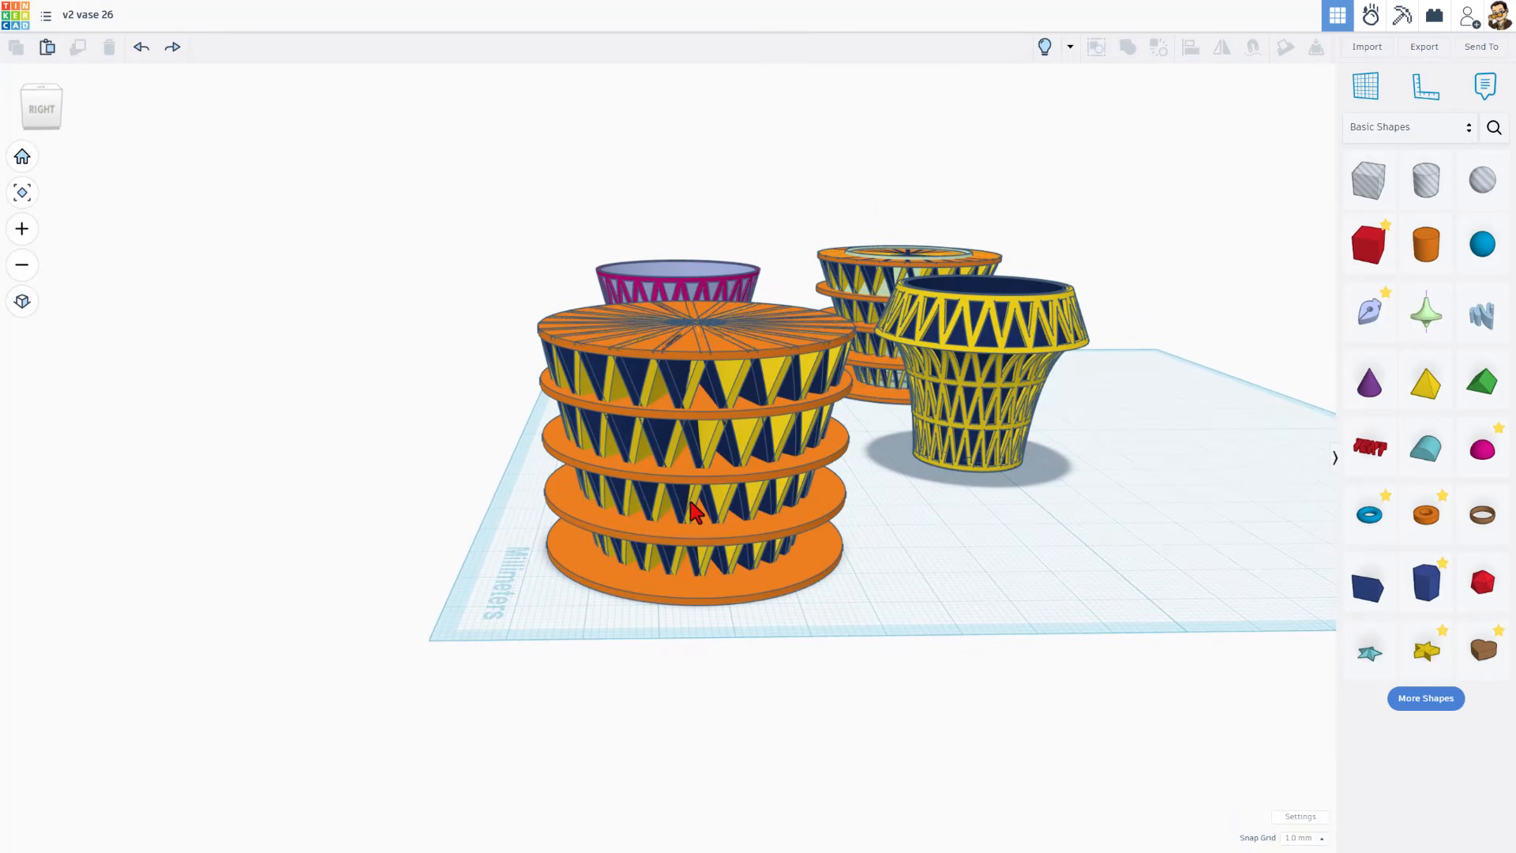
pyautogui.click(691, 502)
pyautogui.click(691, 504)
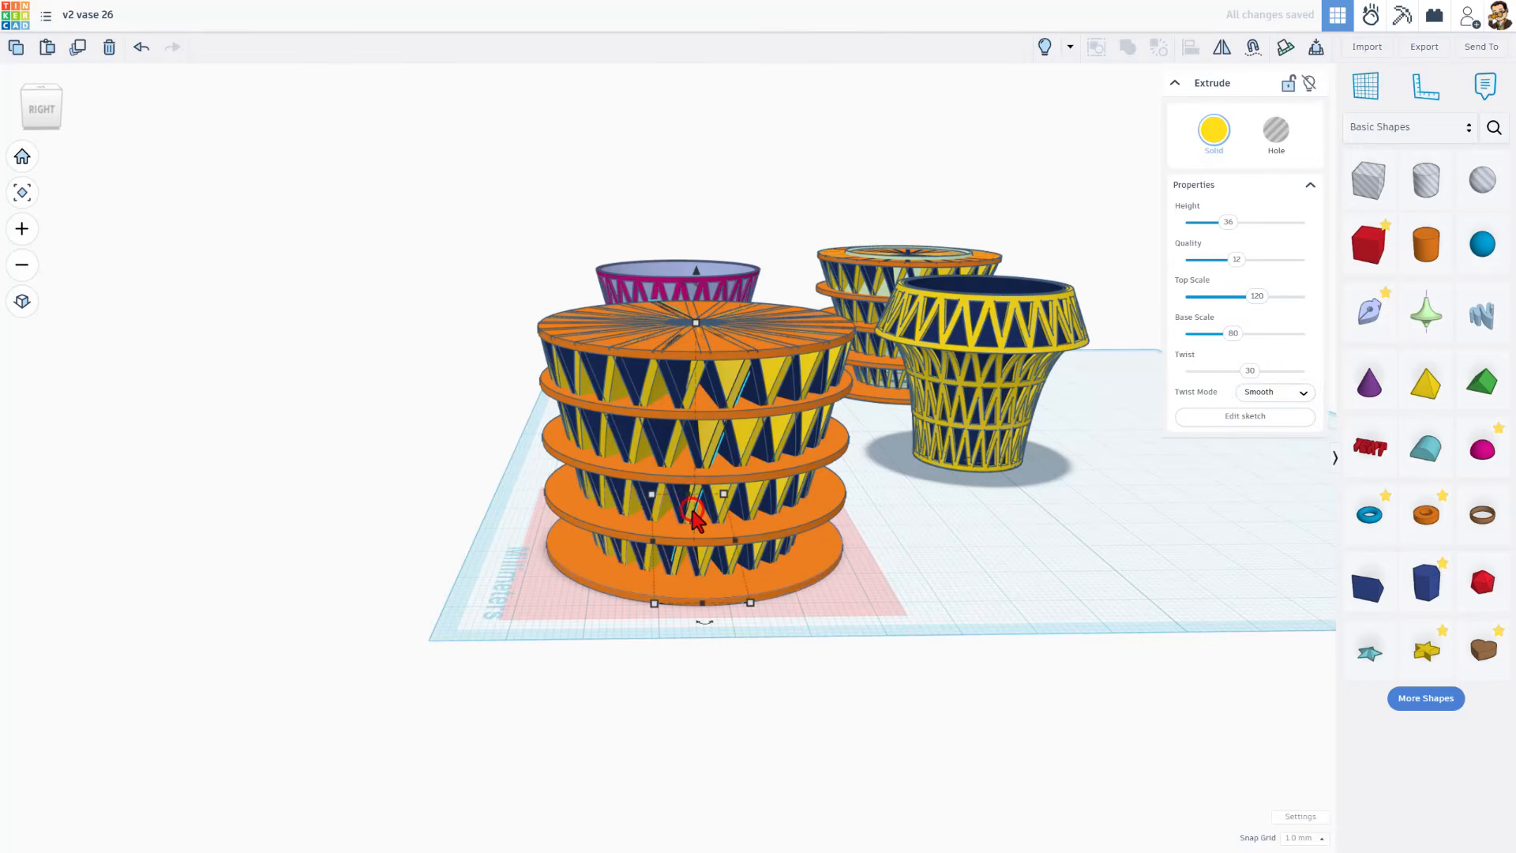
pyautogui.click(1237, 421)
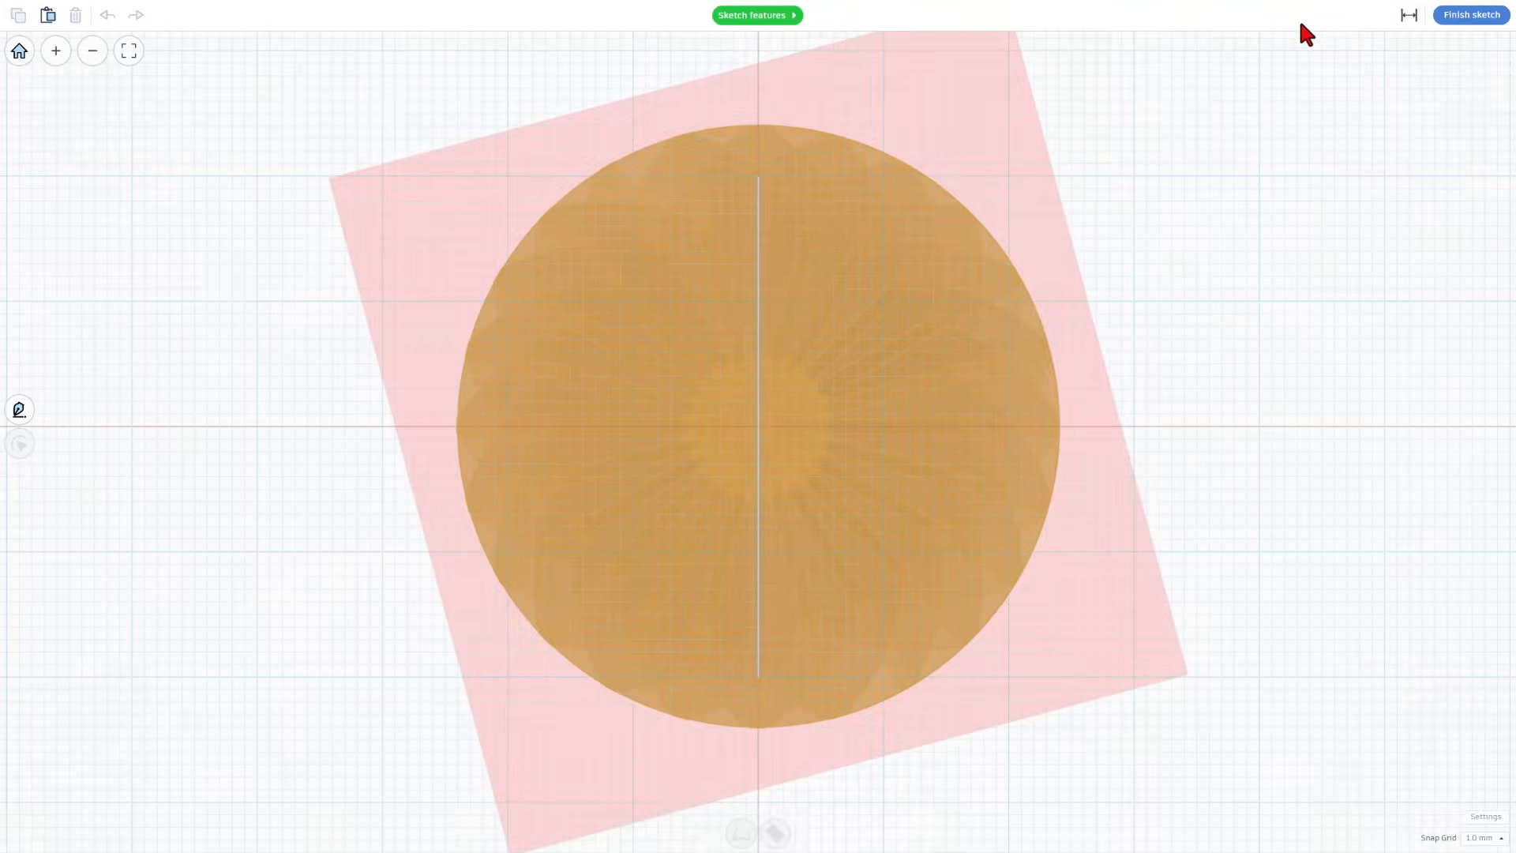
pyautogui.click(1441, 23)
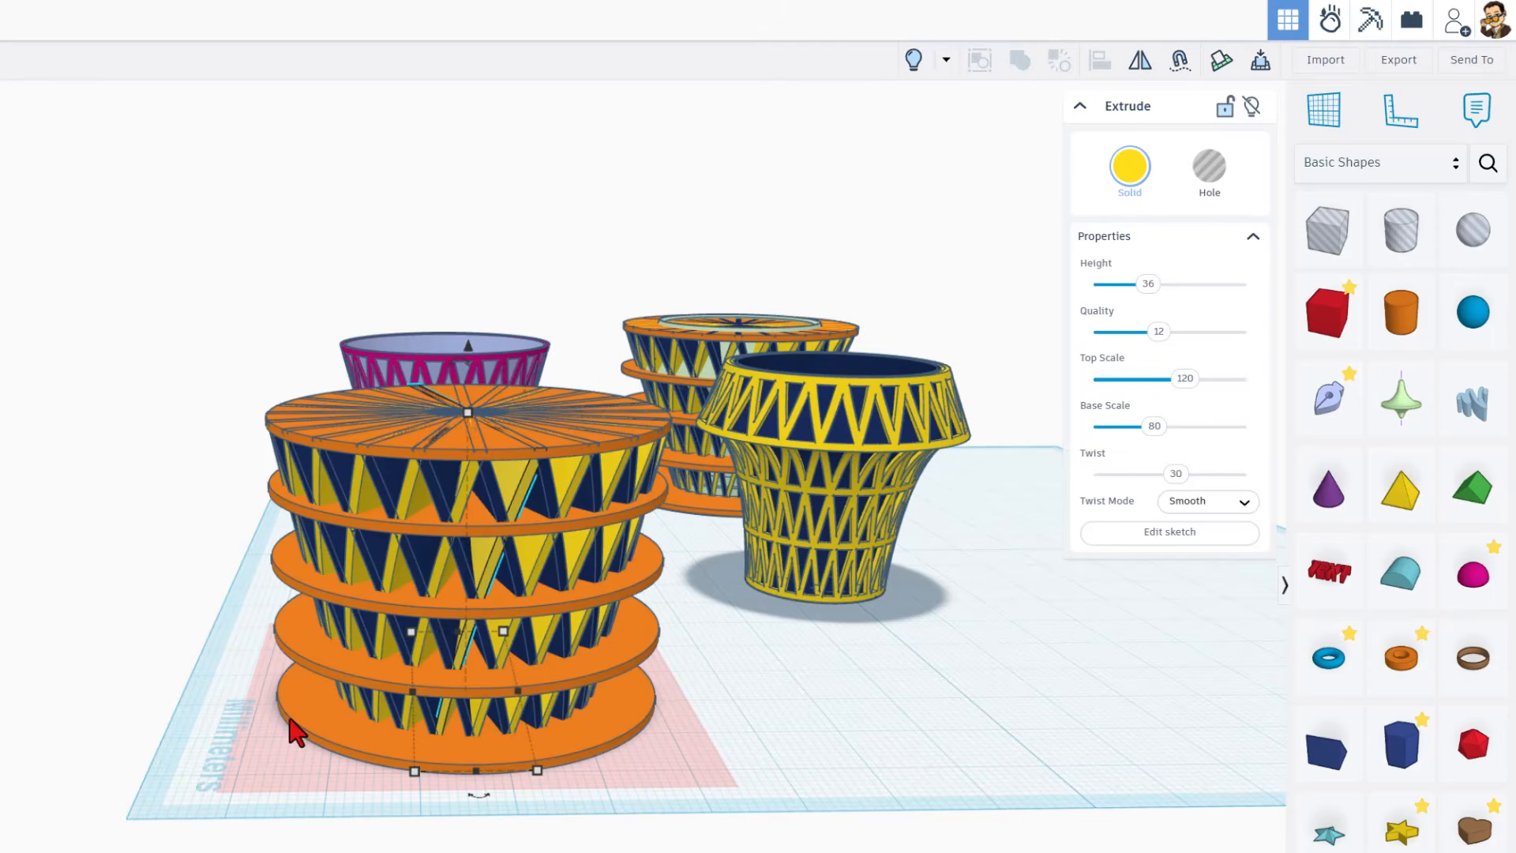
# Step: Inspect the group types of the front orange vase and the back orange vase
pyautogui.moveTo(169, 582); pyautogui.dragTo(269, 584, button='right')
pyautogui.moveTo(888, 652); pyautogui.dragTo(580, 759, button='right')
pyautogui.click(817, 693)
pyautogui.moveTo(518, 660); pyautogui.dragTo(443, 623, button='right')
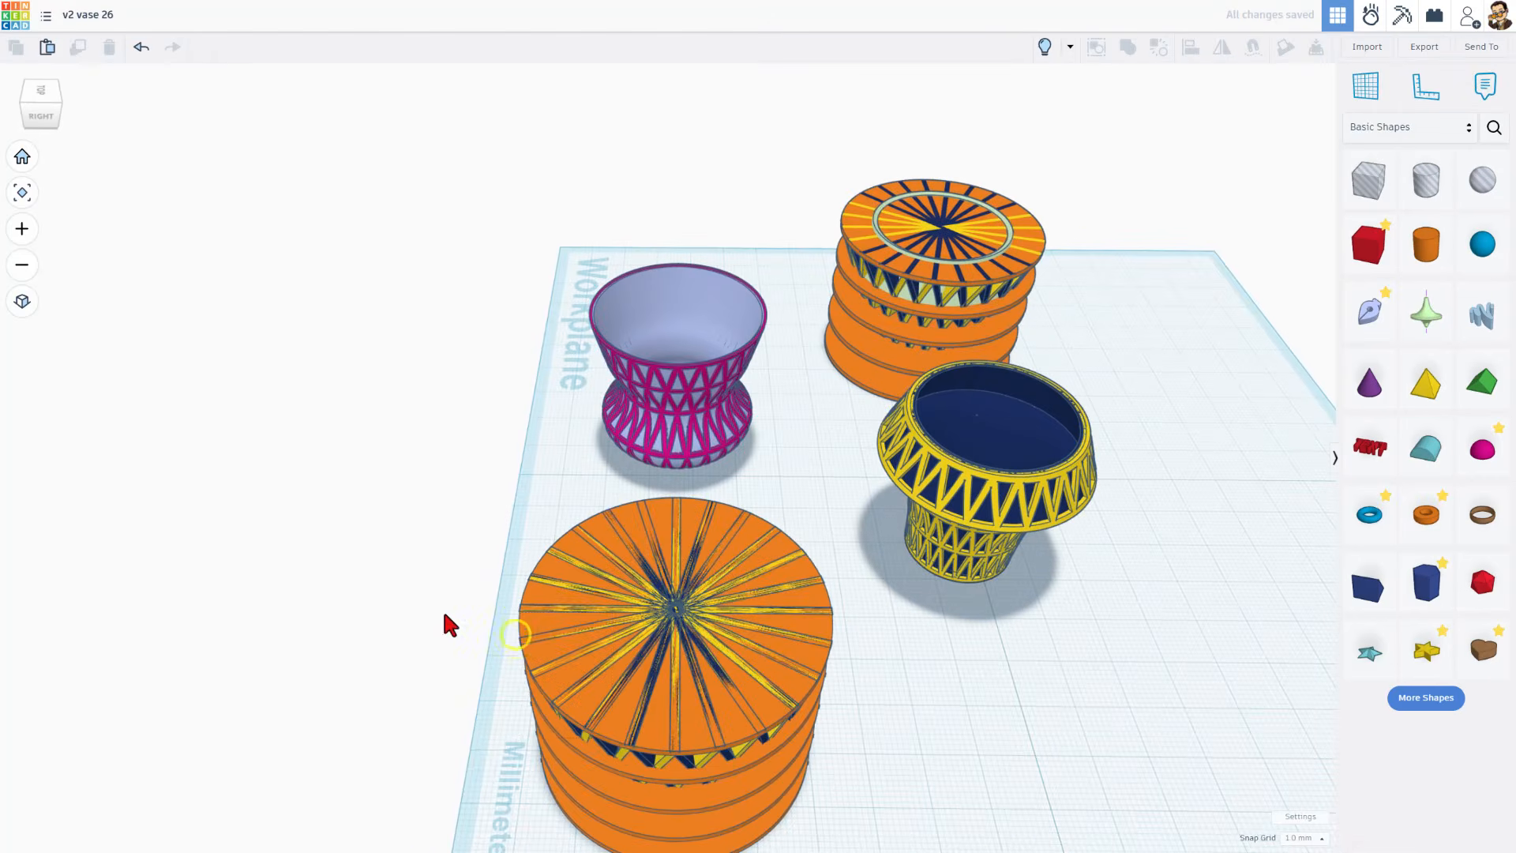
pyautogui.moveTo(444, 613); pyautogui.dragTo(737, 829)
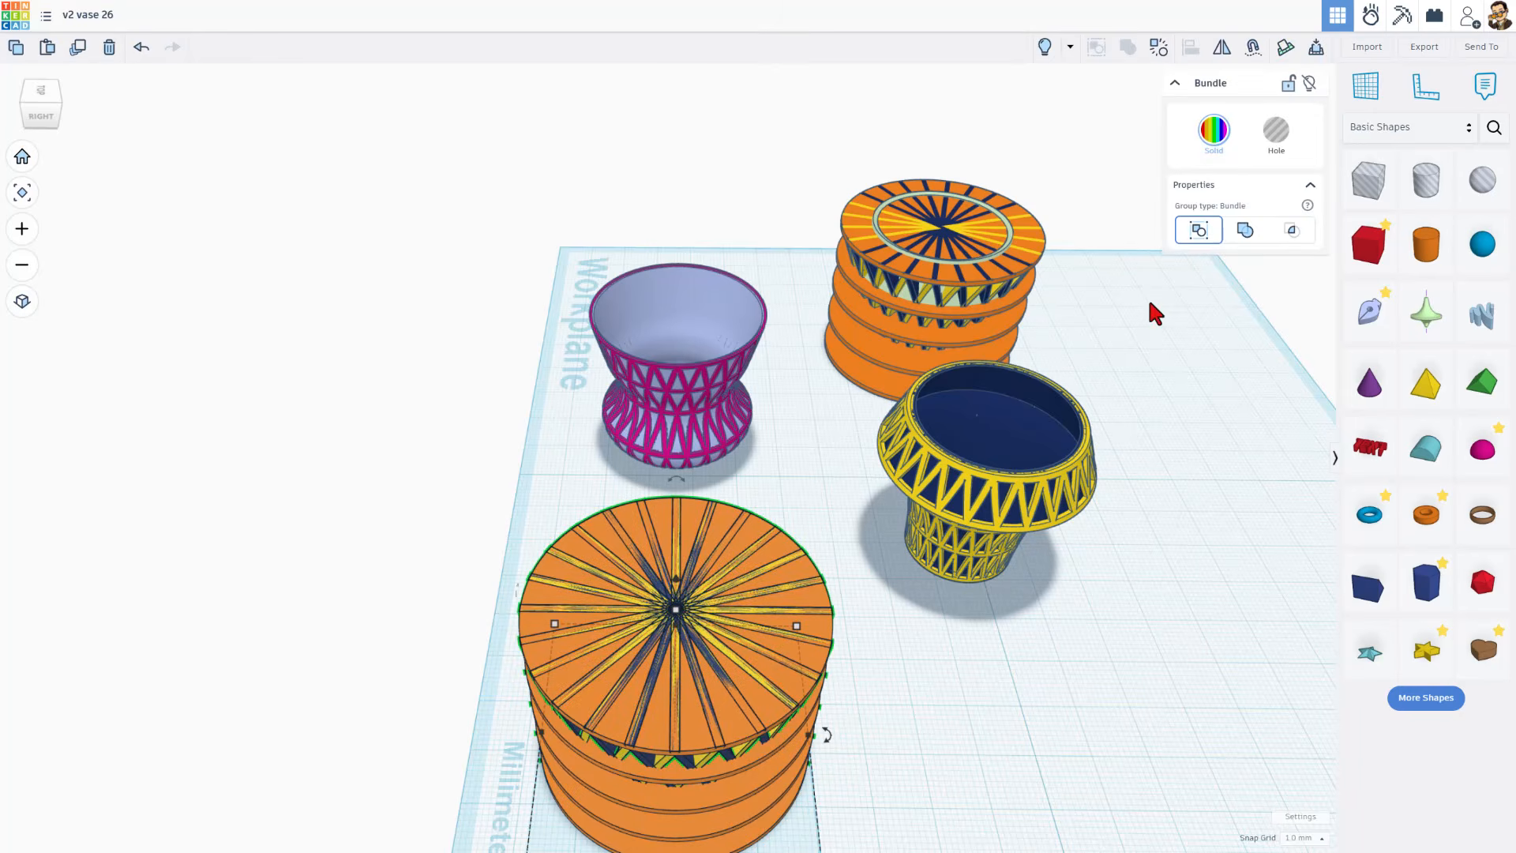
pyautogui.moveTo(806, 535); pyautogui.dragTo(826, 663, button='right')
pyautogui.click(840, 316)
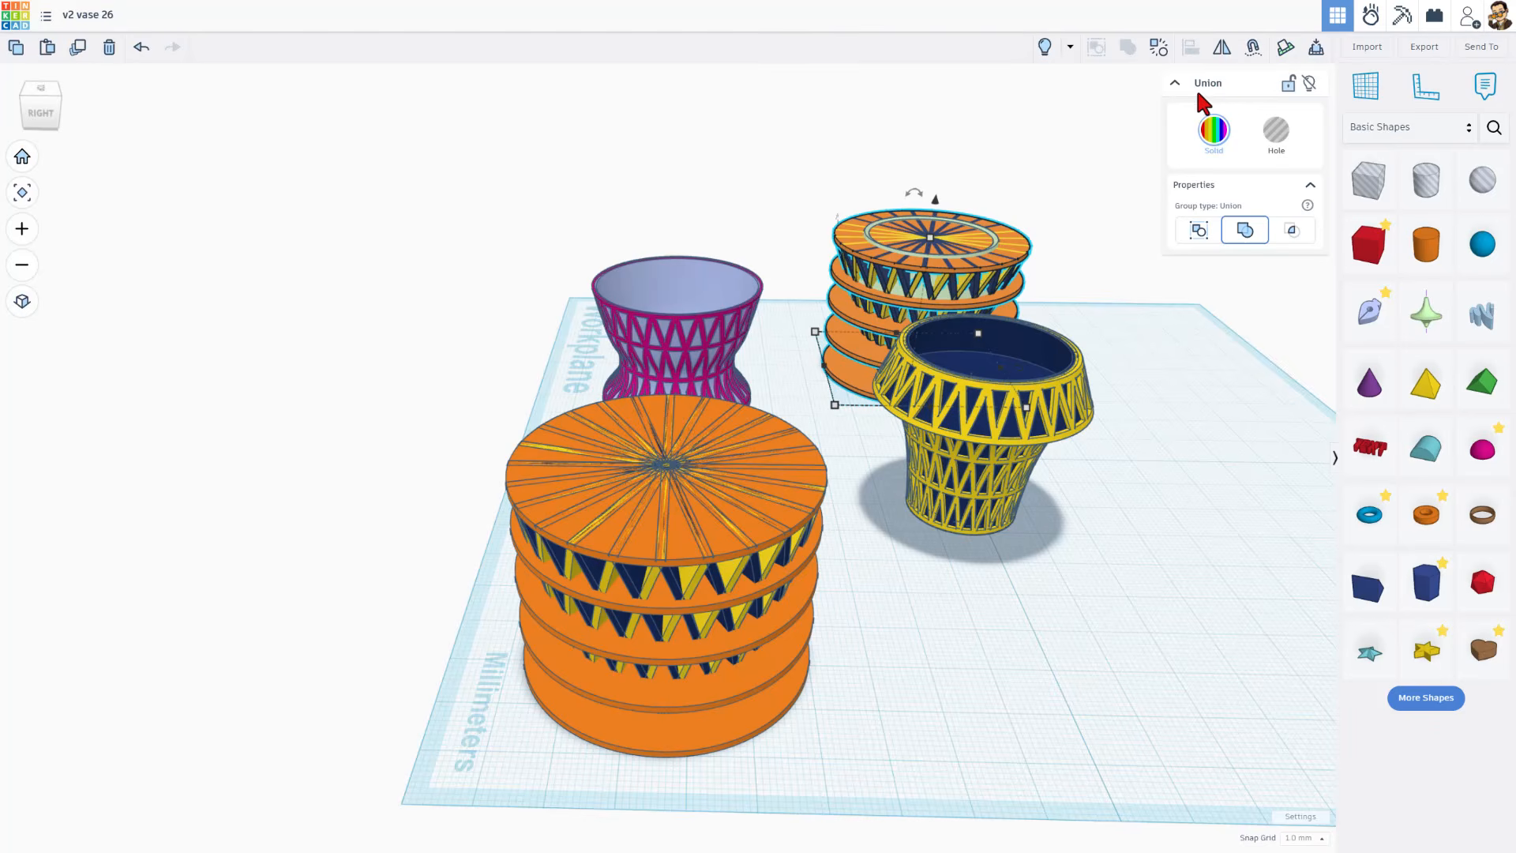
pyautogui.click(902, 608)
# Step: Select the front orange vase group and ungroup it into its individual shapes
pyautogui.moveTo(457, 527); pyautogui.dragTo(455, 561, button='right')
pyautogui.moveTo(453, 575); pyautogui.dragTo(554, 763)
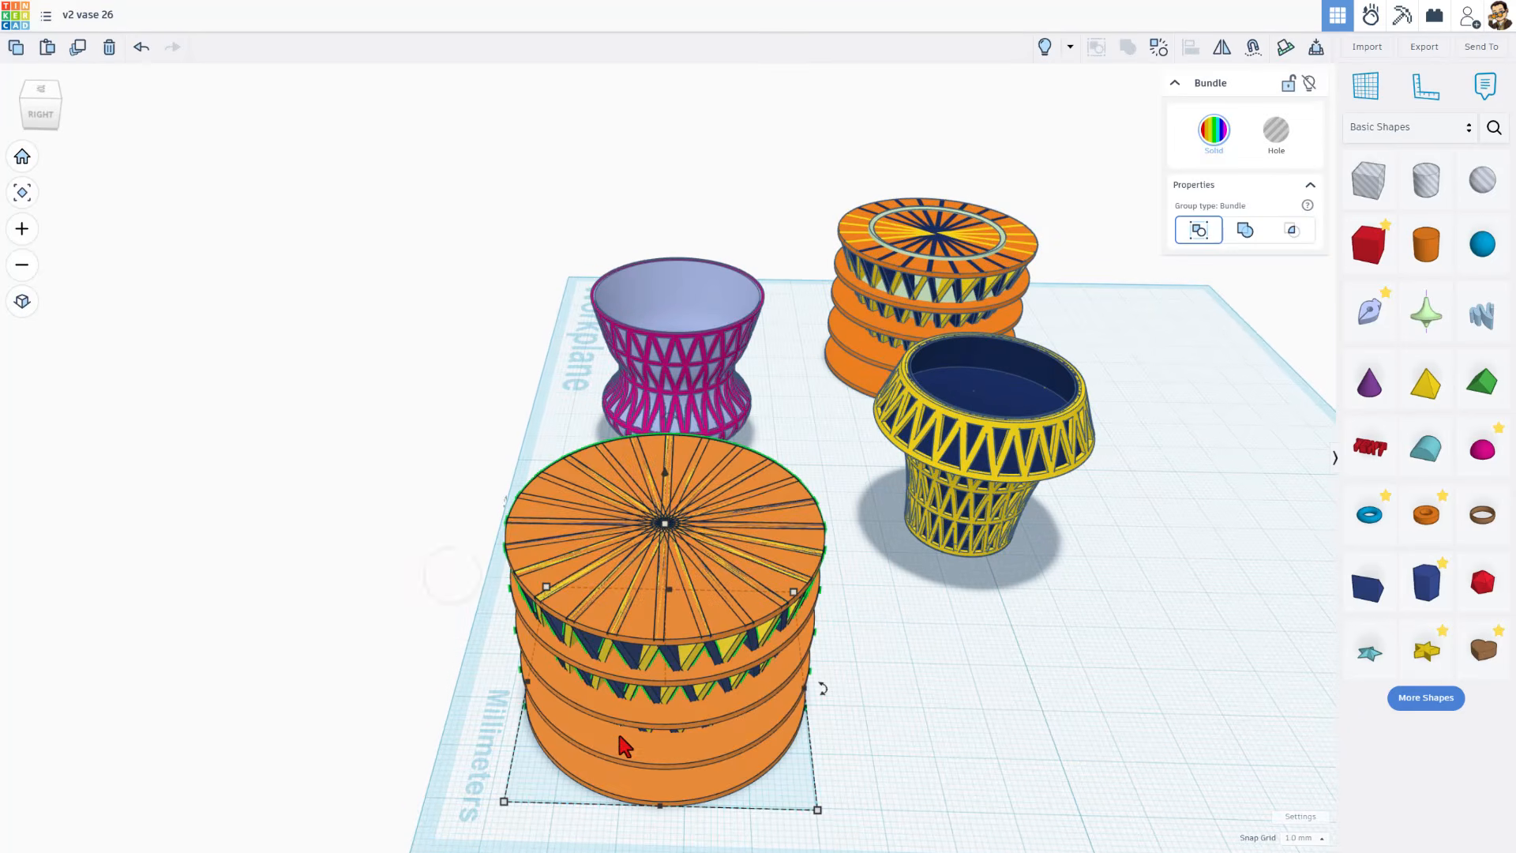
pyautogui.click(464, 761)
pyautogui.click(600, 588)
pyautogui.click(1165, 50)
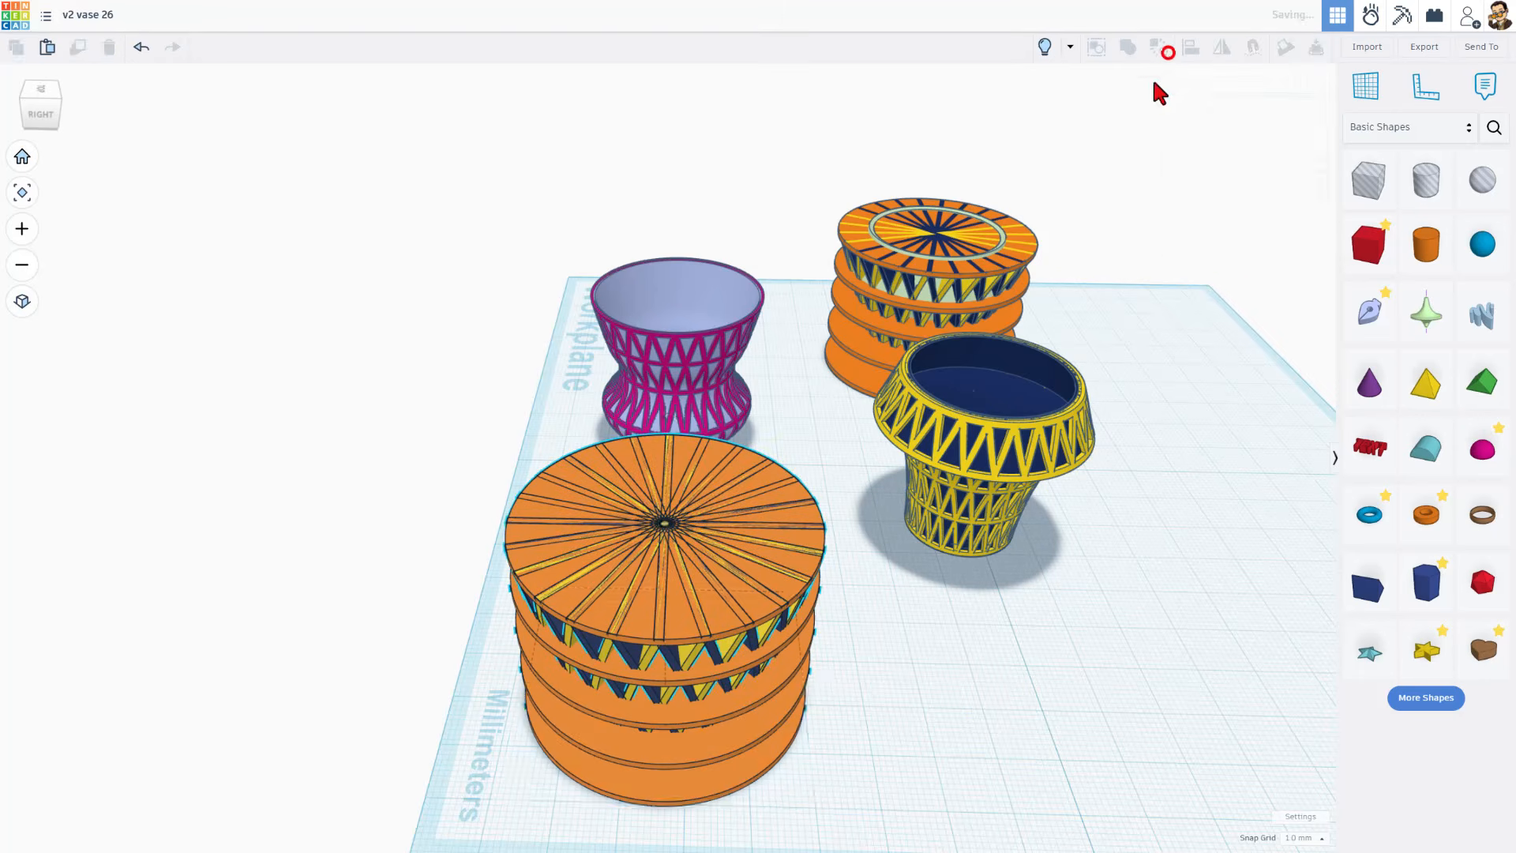
# Step: Box-select all shapes of the front orange vase and combine them into a Bundle group
pyautogui.click(401, 729)
pyautogui.moveTo(401, 748); pyautogui.dragTo(474, 666, button='right')
pyautogui.moveTo(371, 497); pyautogui.dragTo(765, 774)
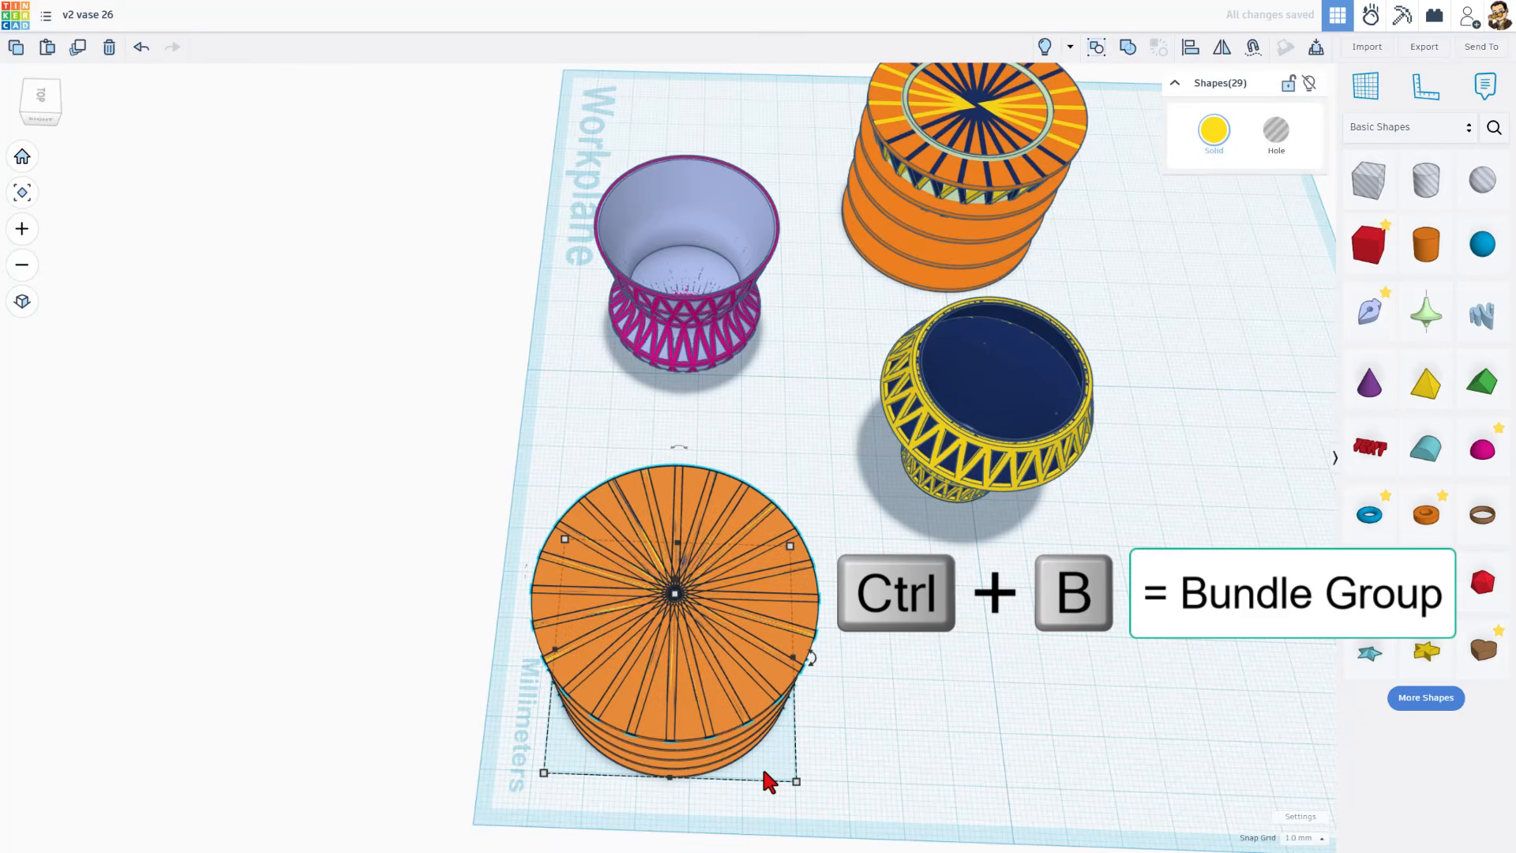
pyautogui.hotkey('ctrl', 'b')
# Step: Show all hidden shapes and delete the transparent hidden box revealed over the front orange vase
pyautogui.moveTo(761, 764); pyautogui.dragTo(900, 600, button='right')
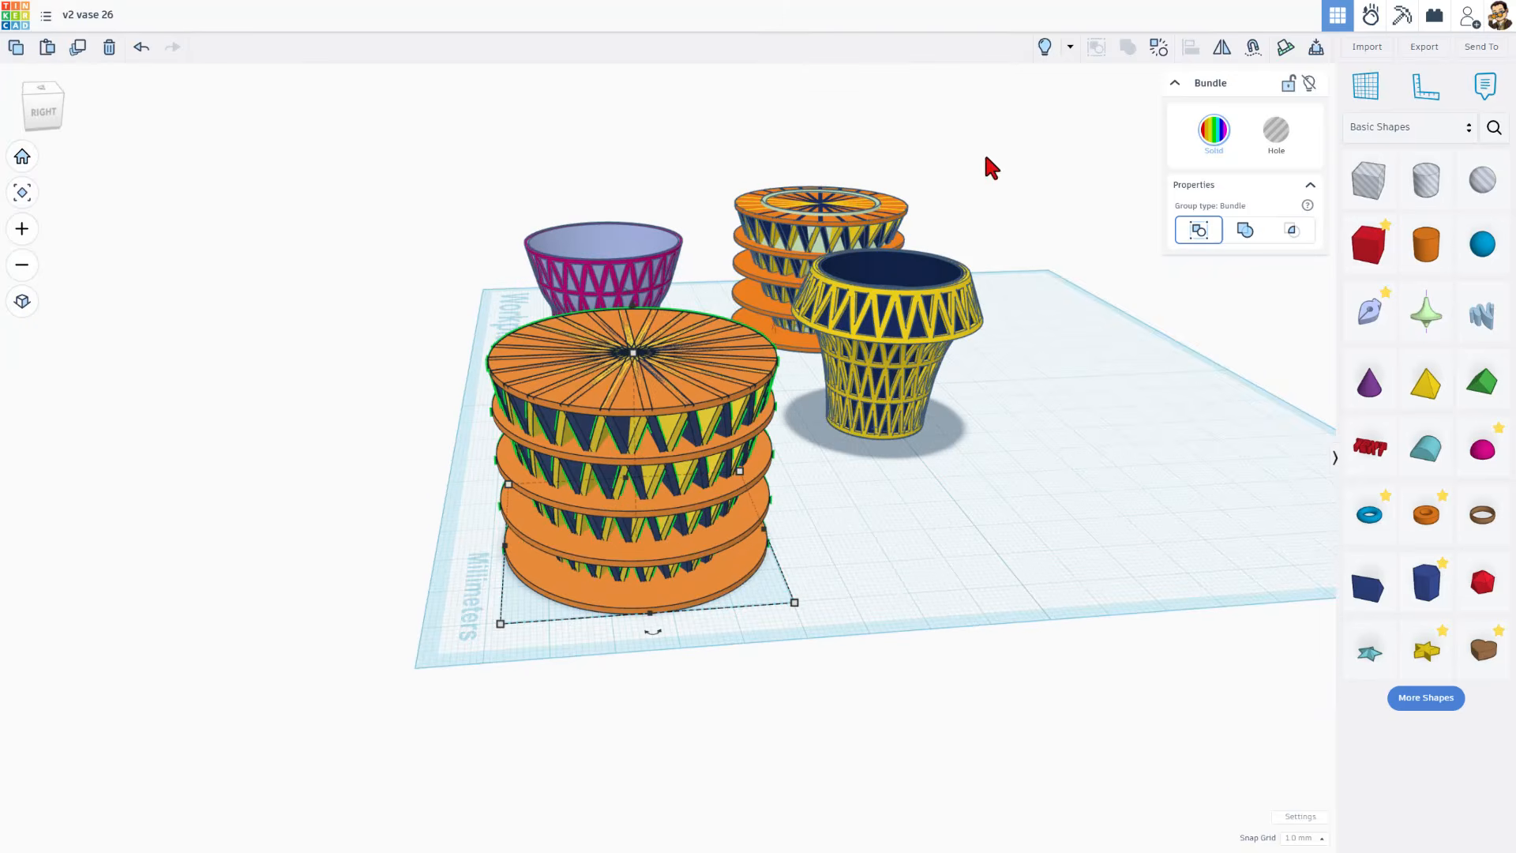
pyautogui.click(1042, 47)
pyautogui.click(907, 487)
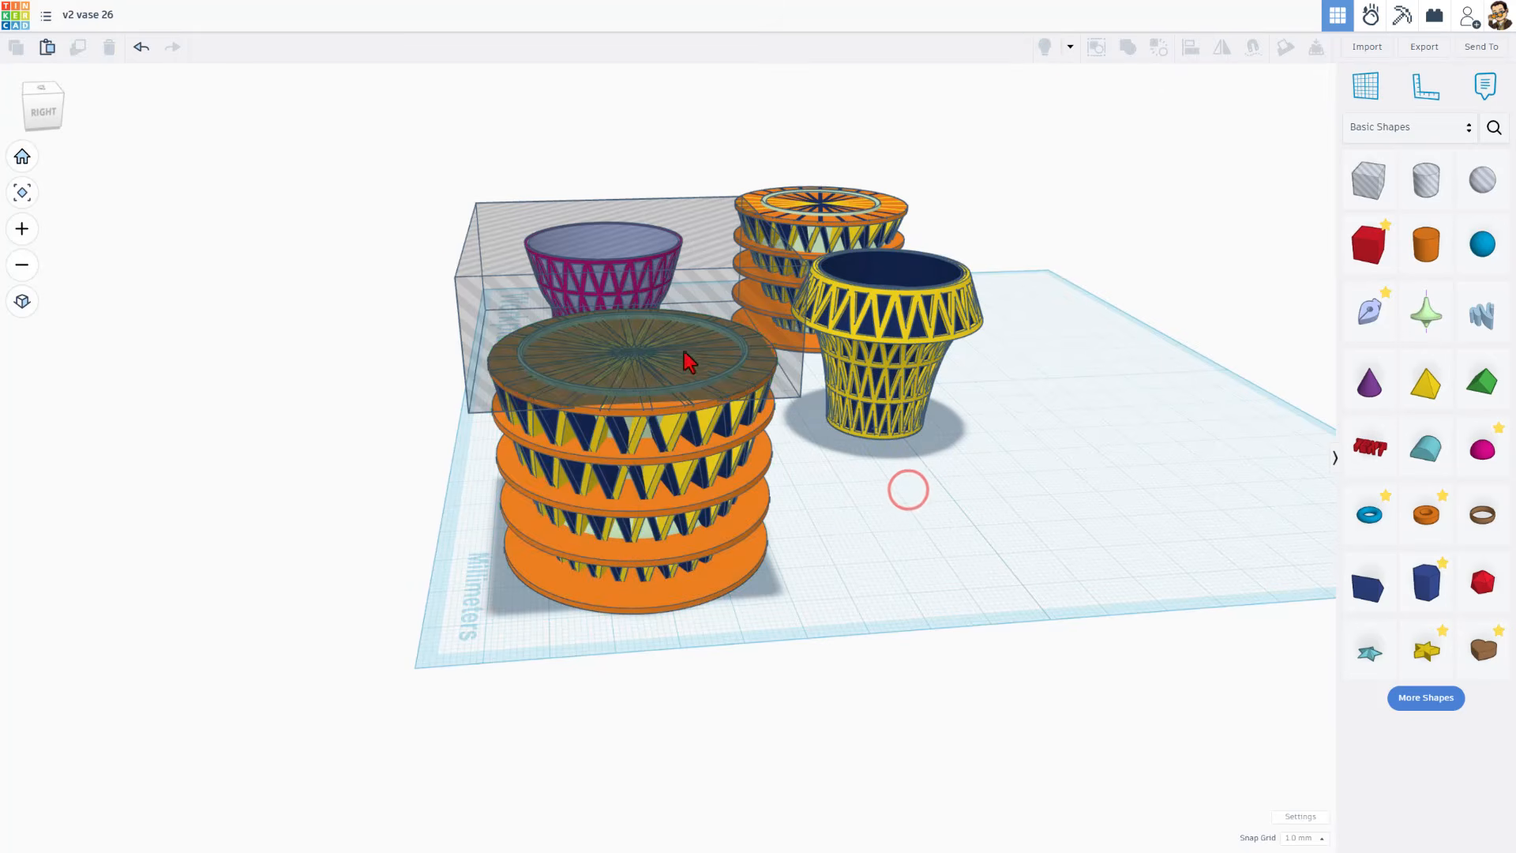
pyautogui.click(675, 328)
pyautogui.press('Delete')
# Step: Box-select the whole front orange vase and delete it
pyautogui.moveTo(383, 483); pyautogui.dragTo(380, 496, button='right')
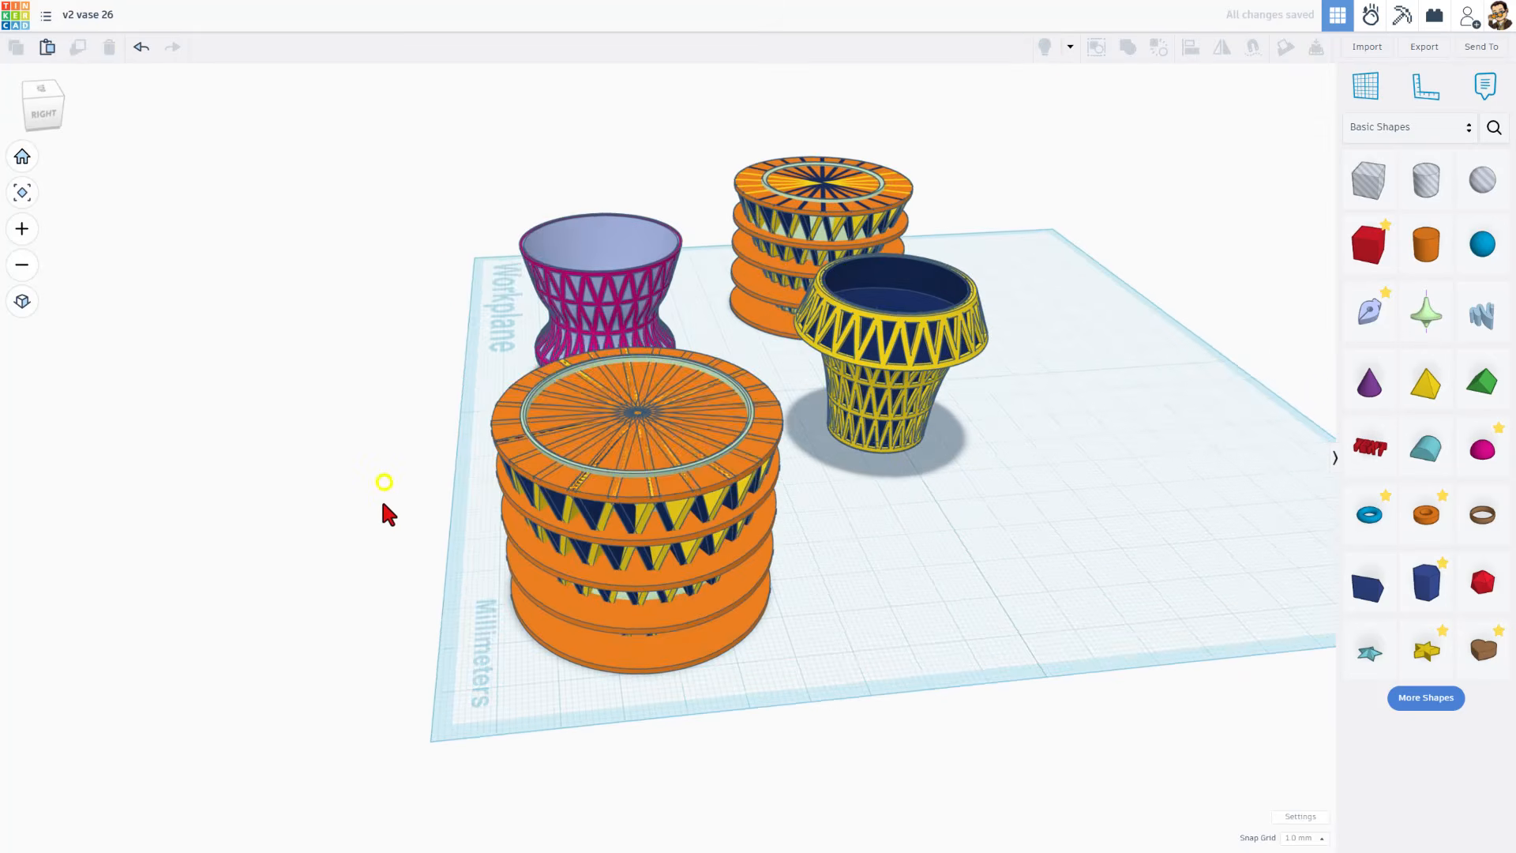
pyautogui.moveTo(394, 468); pyautogui.dragTo(592, 685)
pyautogui.press('Delete')
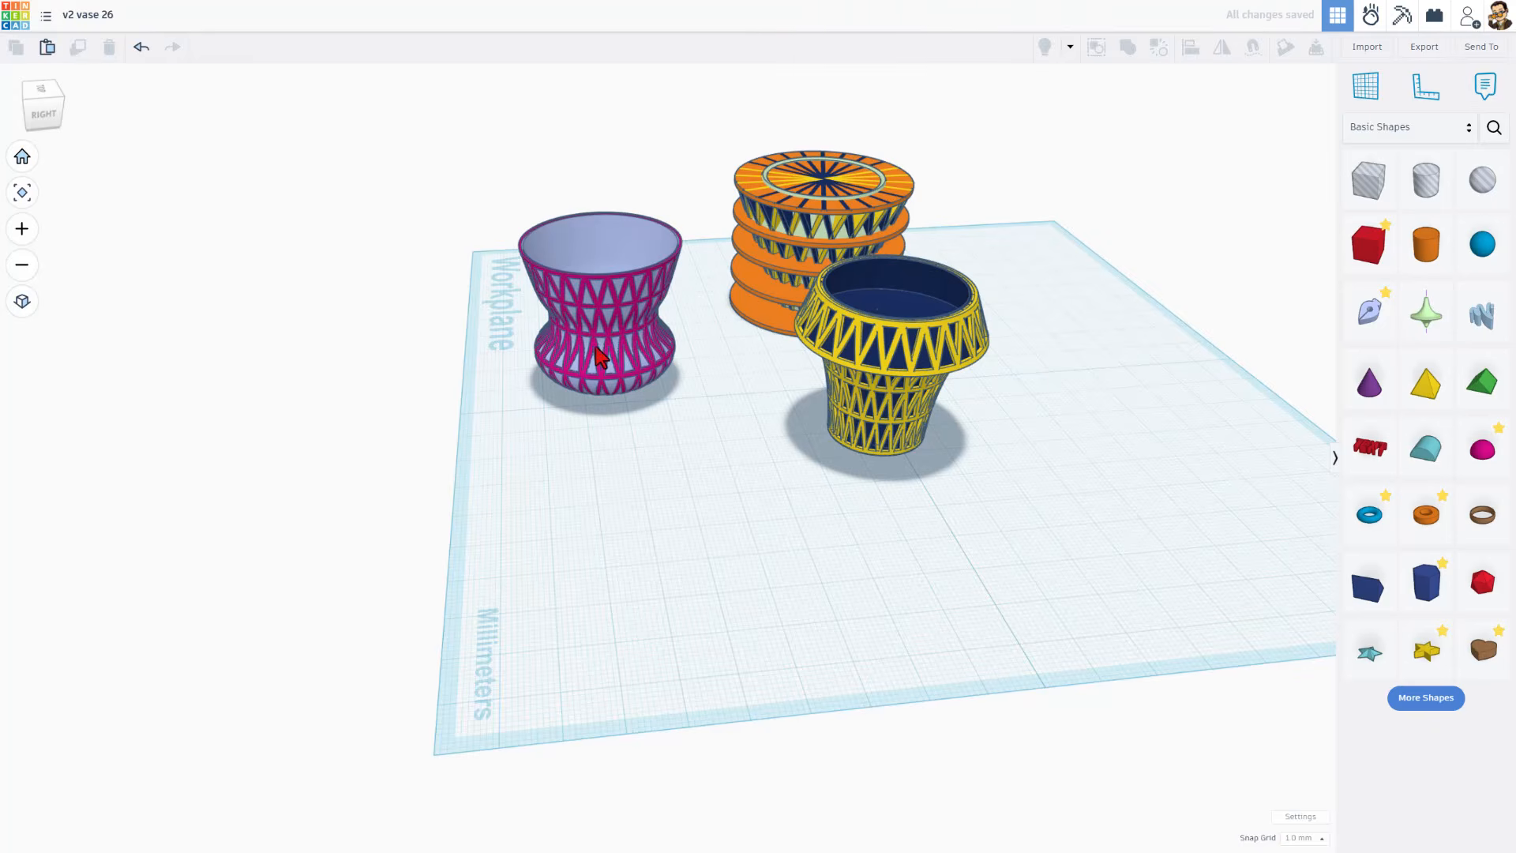
# Step: Duplicate the pink vase and nudge the copy forward in large steps
pyautogui.moveTo(577, 429); pyautogui.dragTo(577, 427)
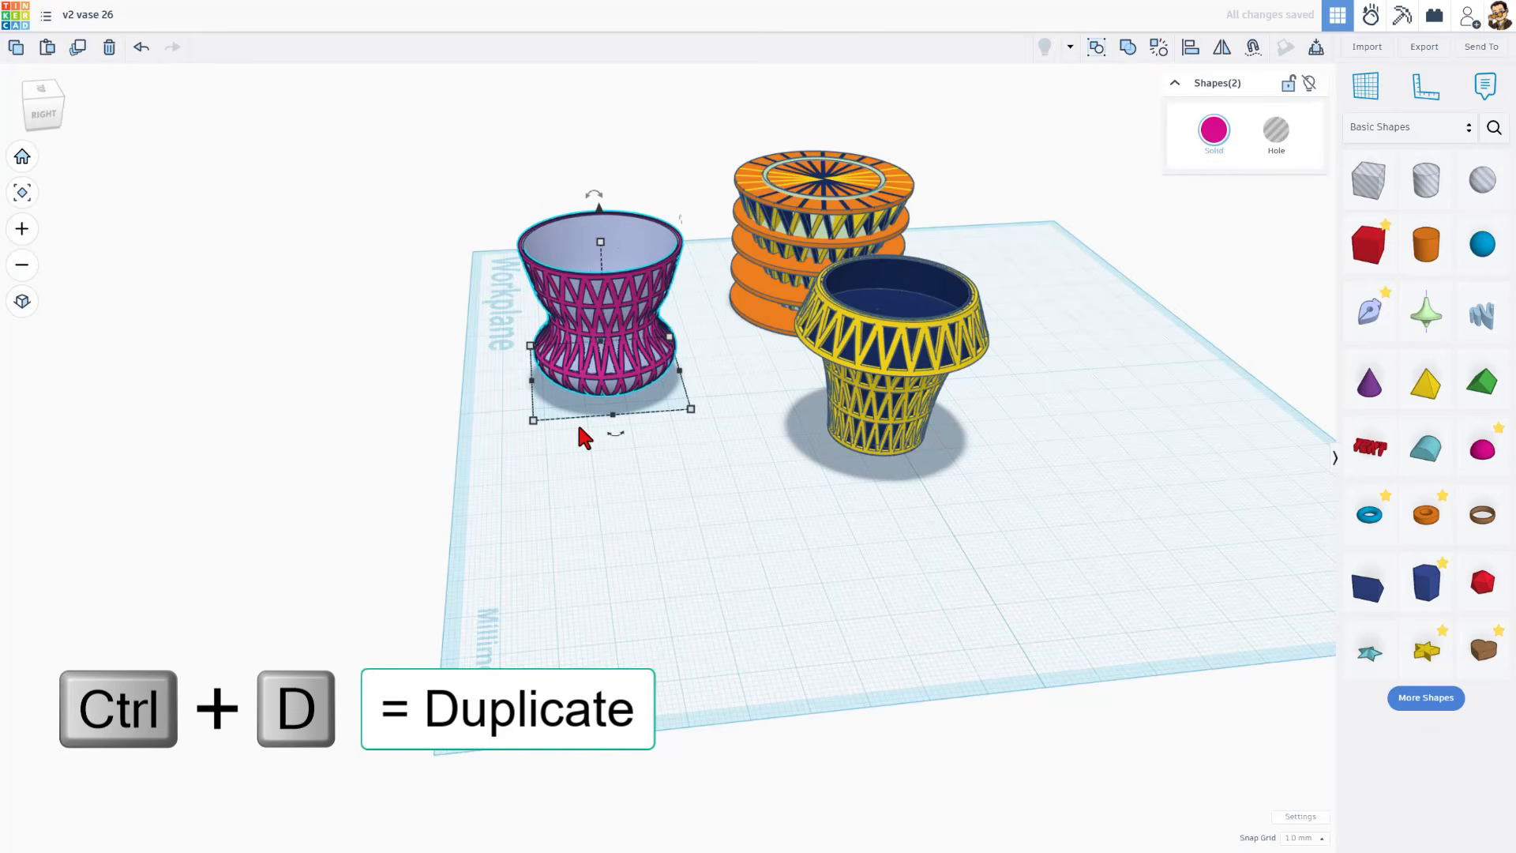
pyautogui.hotkey('ctrl', 'd')
pyautogui.hotkey('shift', 'Down')
pyautogui.hotkey('shift', 'Down')
pyautogui.hotkey('shift', 'Down')
pyautogui.hotkey('shift', 'Down')
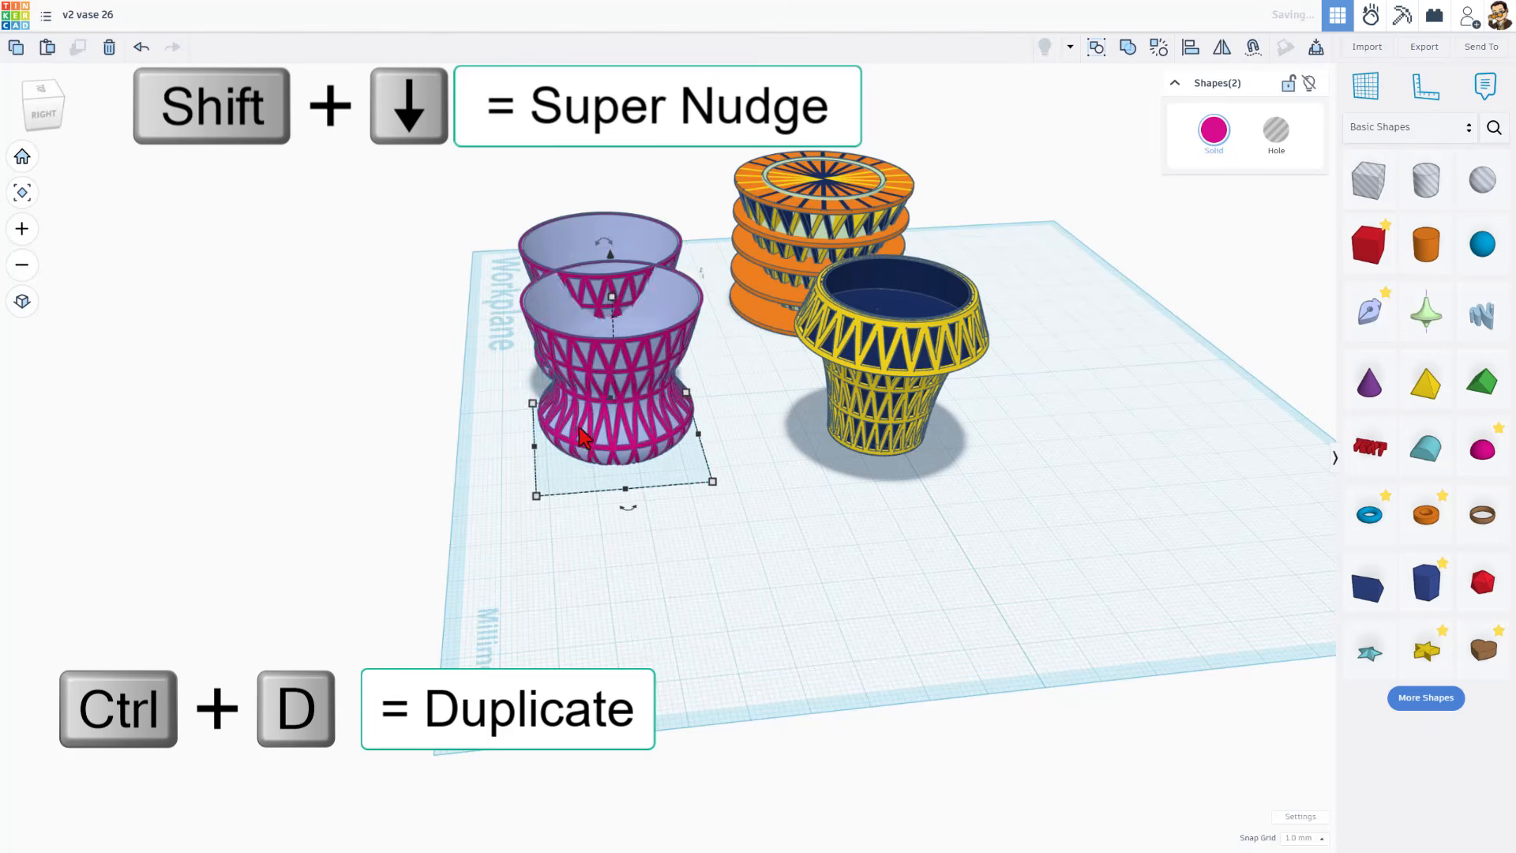
pyautogui.hotkey('shift', 'Down')
pyautogui.hotkey('shift', 'Down')
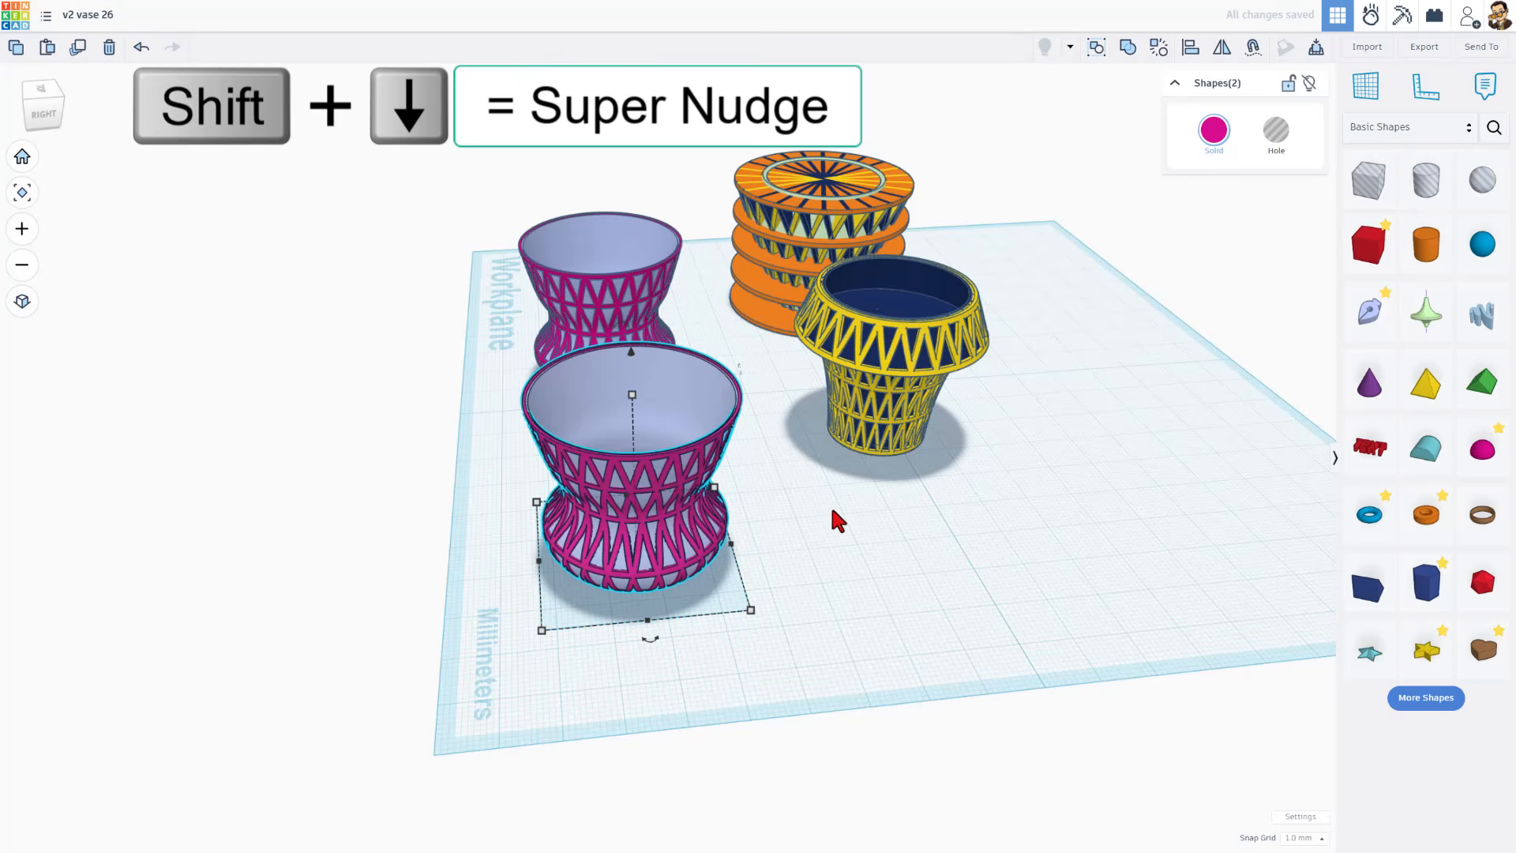
# Step: Select the copy's inner lavender Union solid and nudge it out to the right
pyautogui.click(836, 515)
pyautogui.click(678, 395)
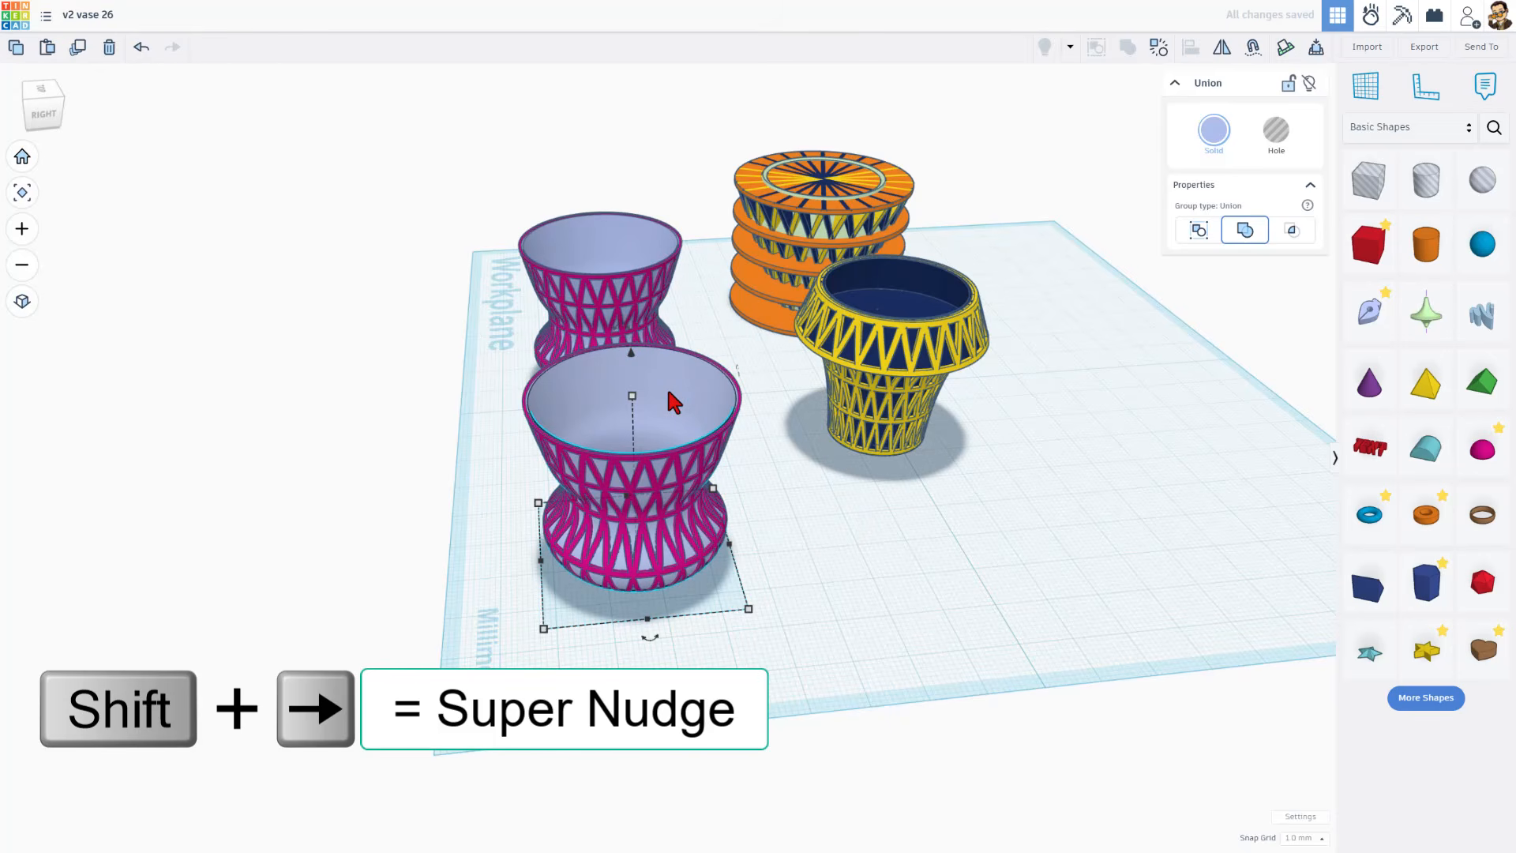
pyautogui.hotkey('shift', 'Right')
pyautogui.hotkey('shift', 'Right')
pyautogui.hotkey('shift', 'Right')
pyautogui.hotkey('shift', 'Right')
pyautogui.hotkey('shift', 'Right')
pyautogui.hotkey('shift', 'Right')
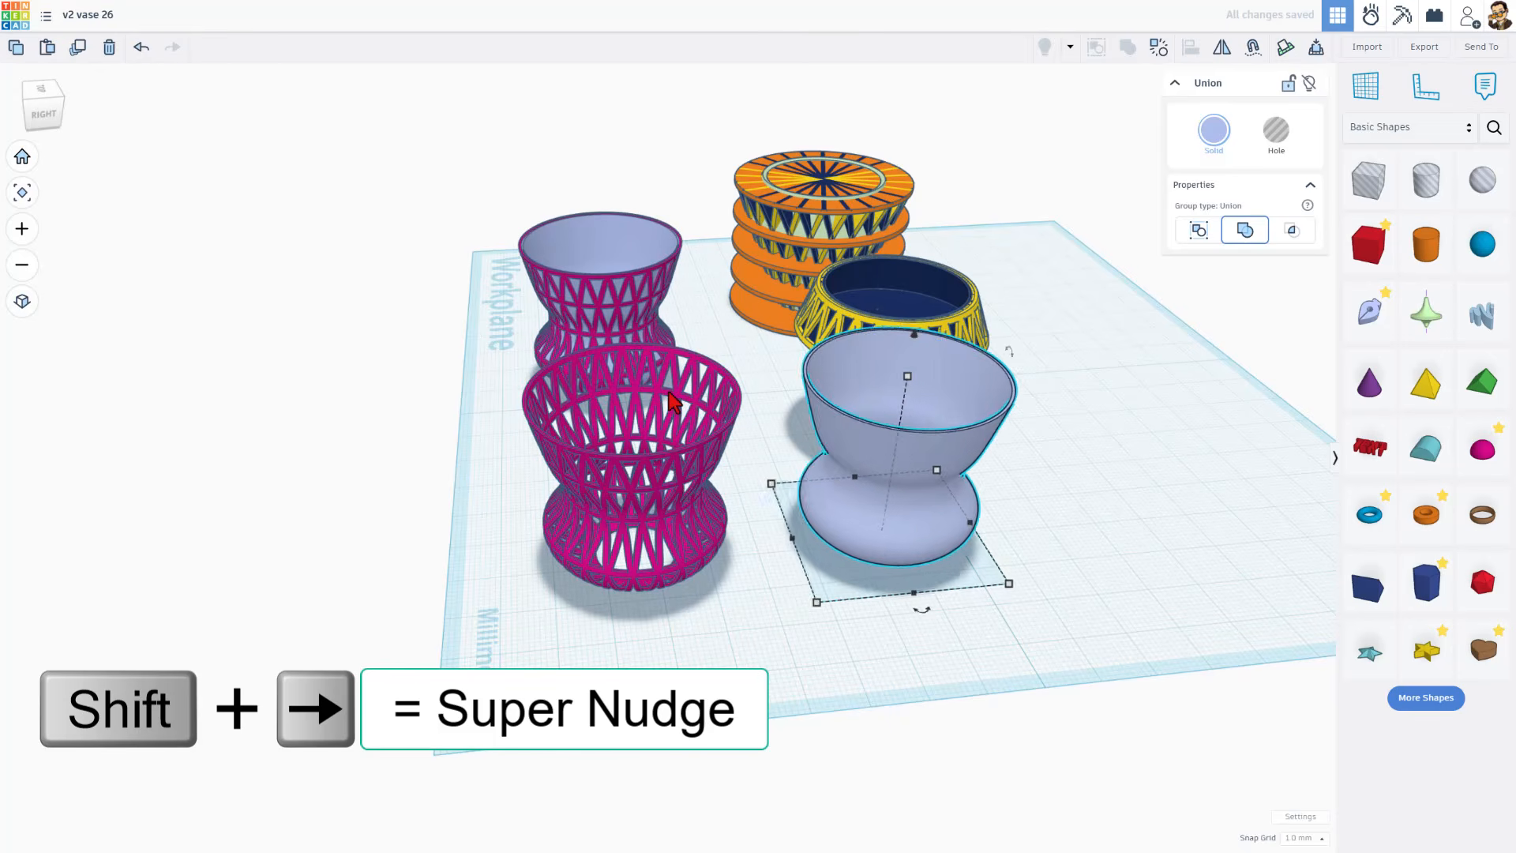
pyautogui.hotkey('shift', 'Right')
pyautogui.hotkey('shift', 'Right')
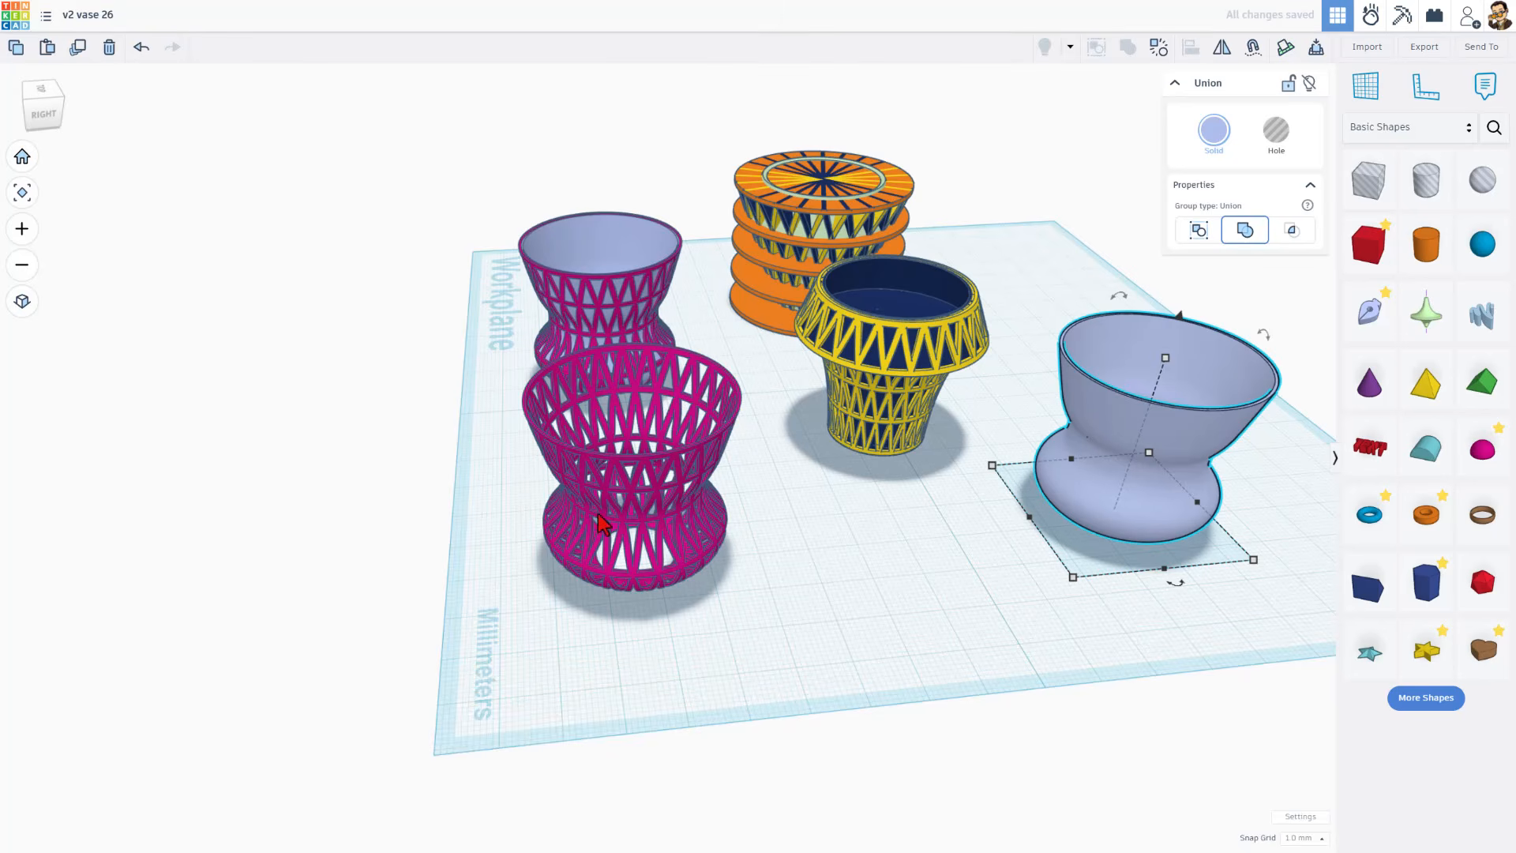
# Step: Select the copied pink Intersect vase and ungroup it into its orange stack and lattice
pyautogui.click(670, 555)
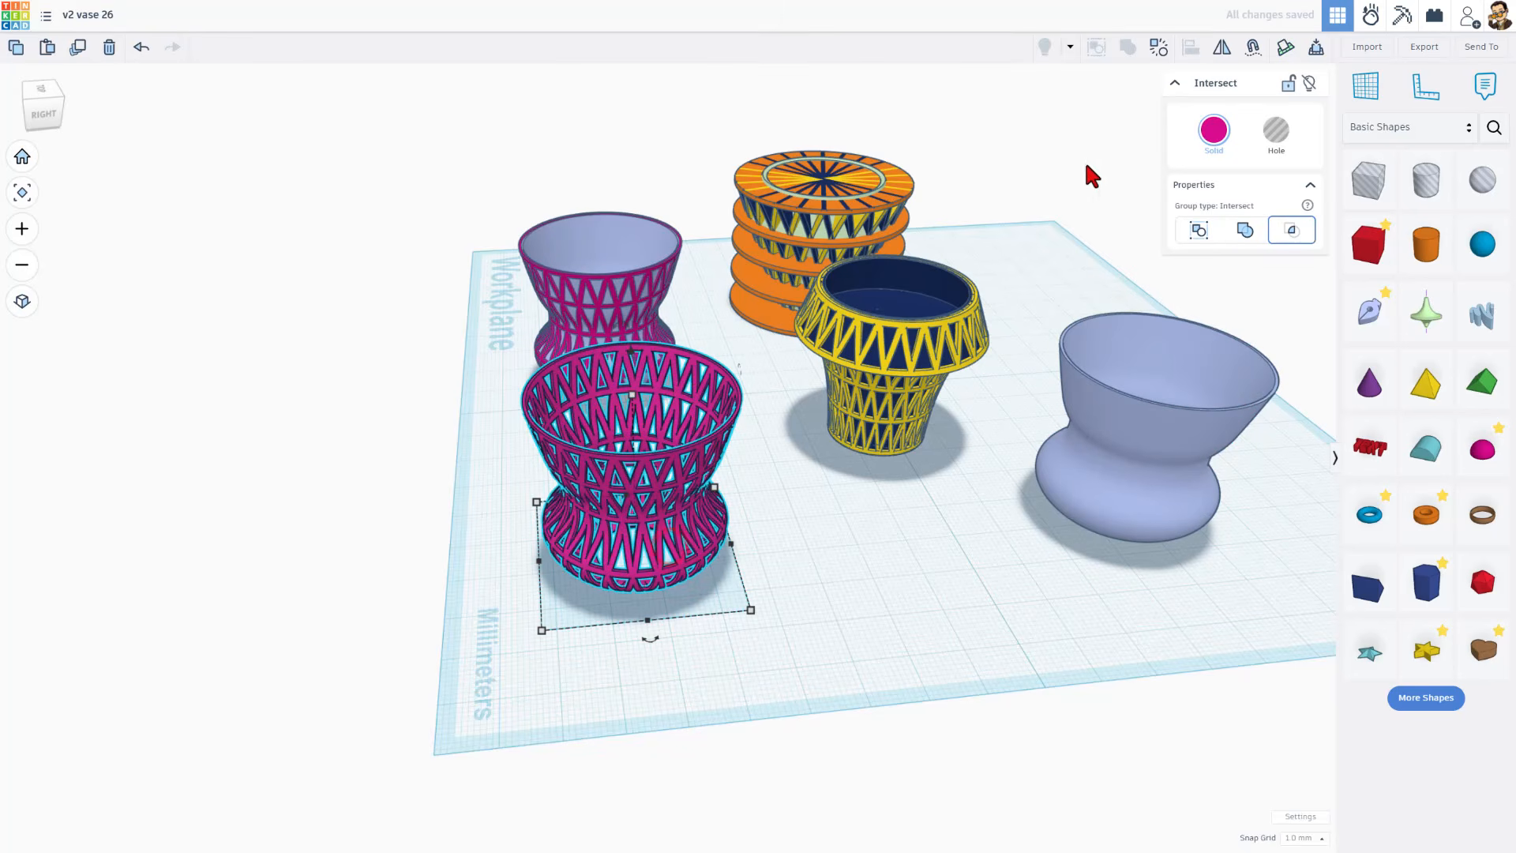
pyautogui.click(1153, 48)
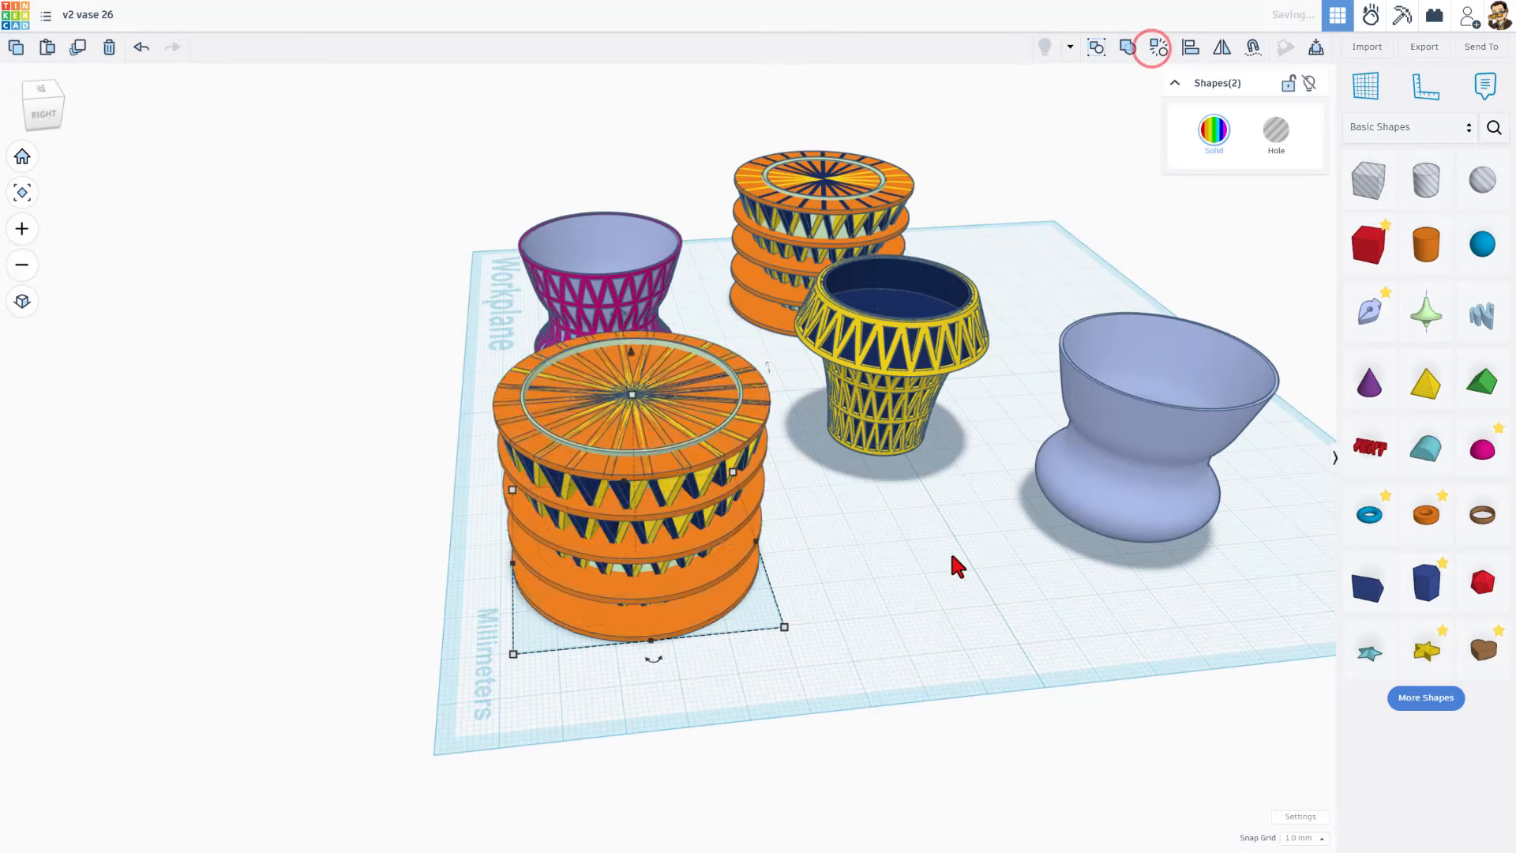
# Step: Open the Export dialog to view its download options, then close it
pyautogui.click(933, 589)
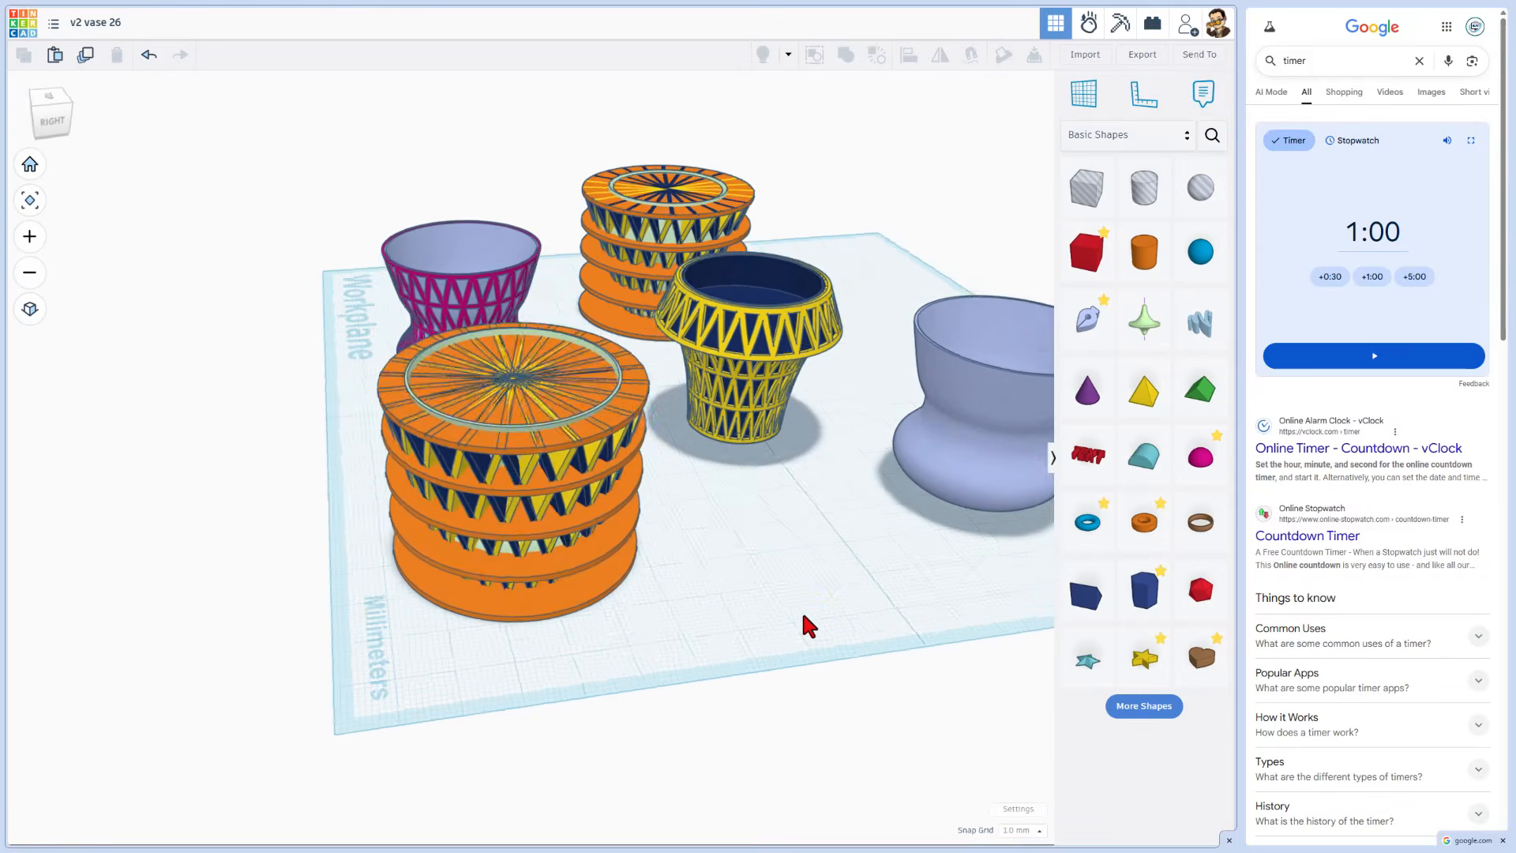
pyautogui.moveTo(804, 616); pyautogui.dragTo(549, 485, button='right')
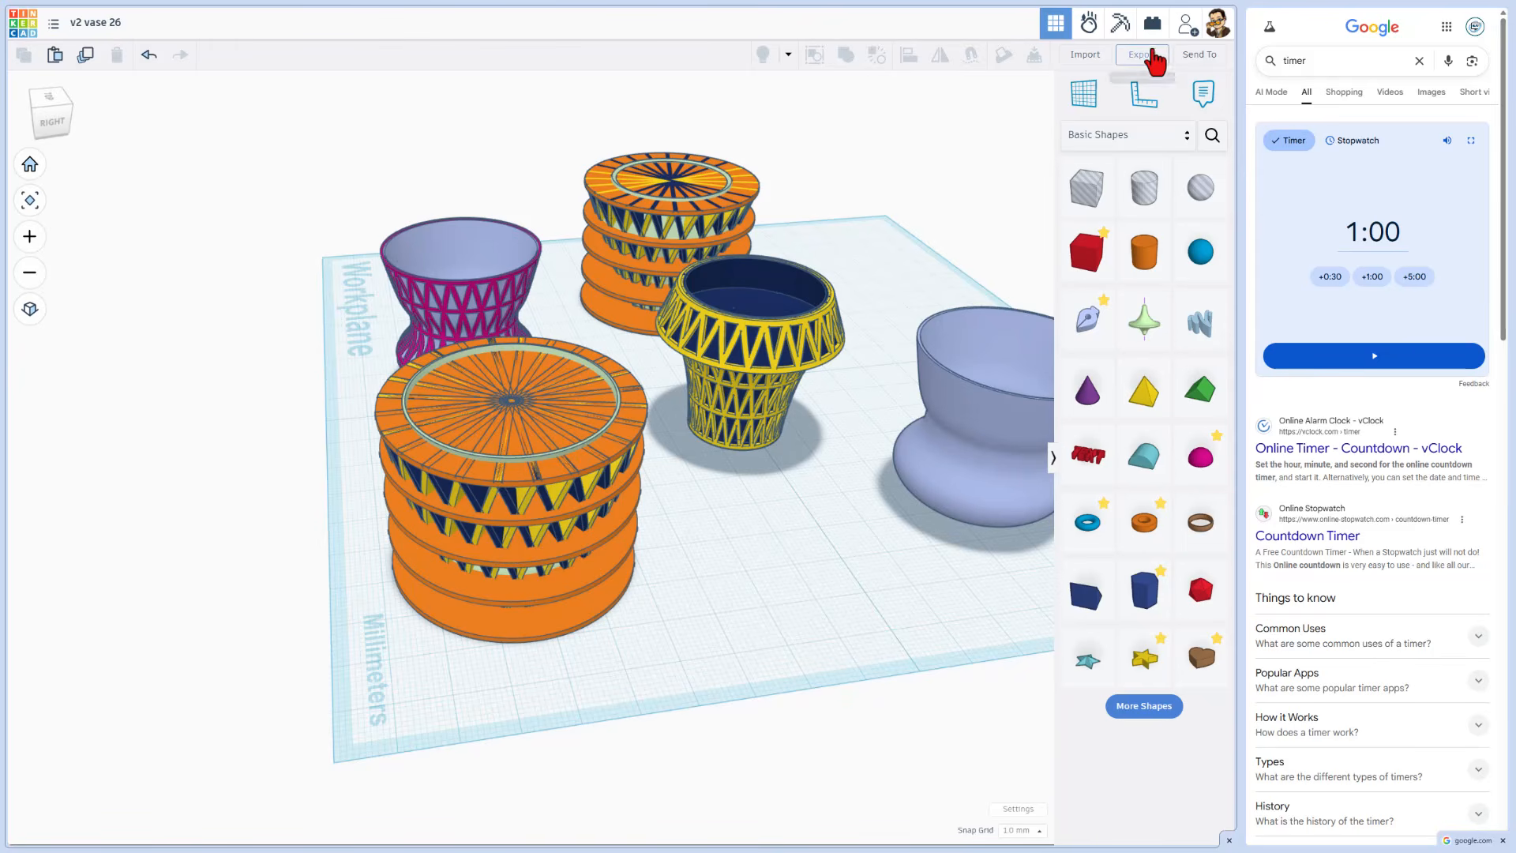
pyautogui.click(1150, 52)
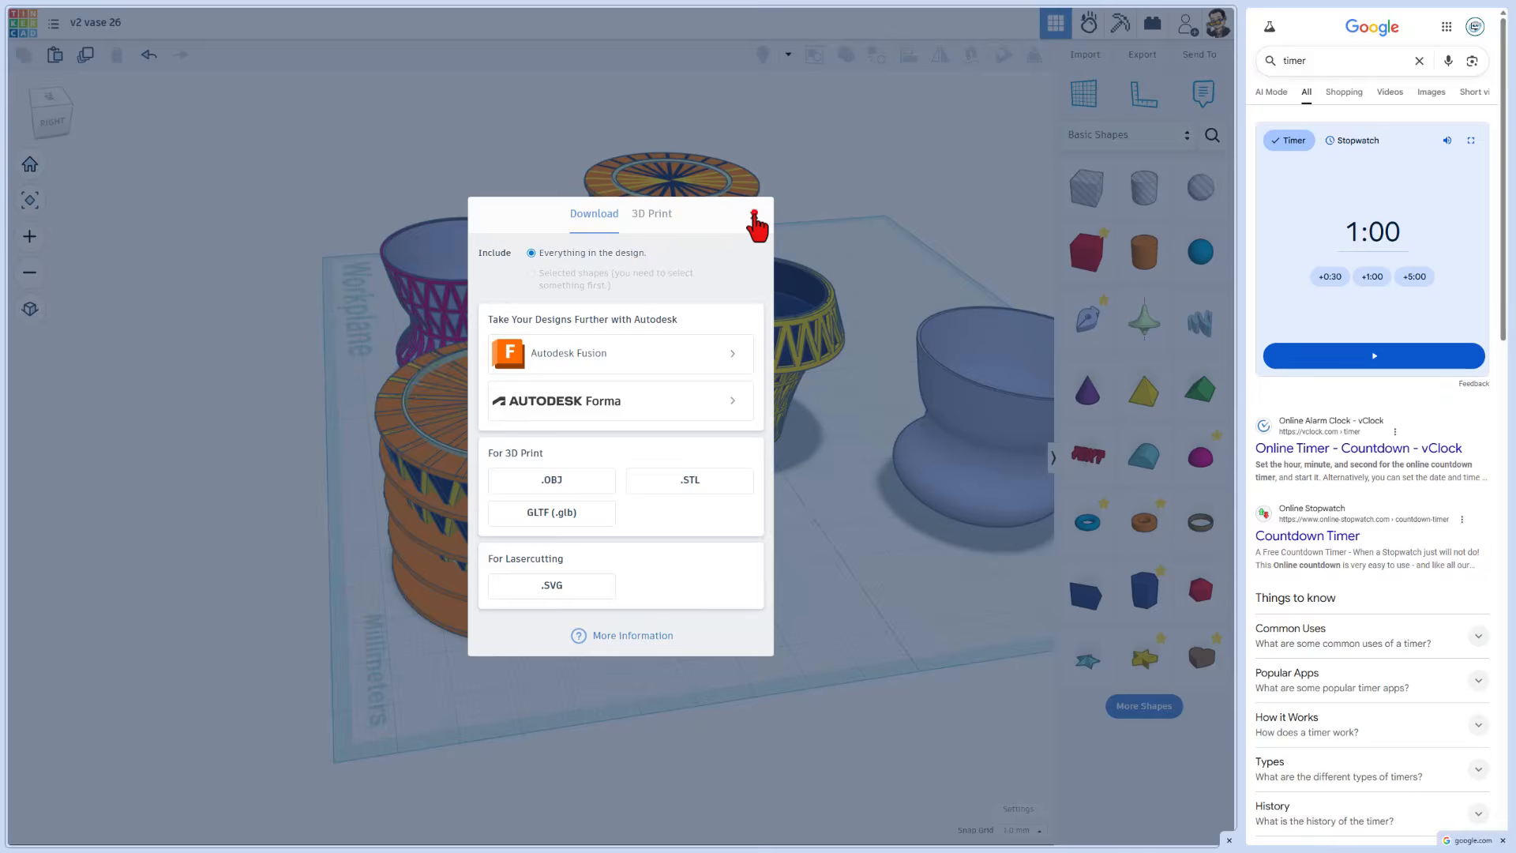
pyautogui.click(754, 214)
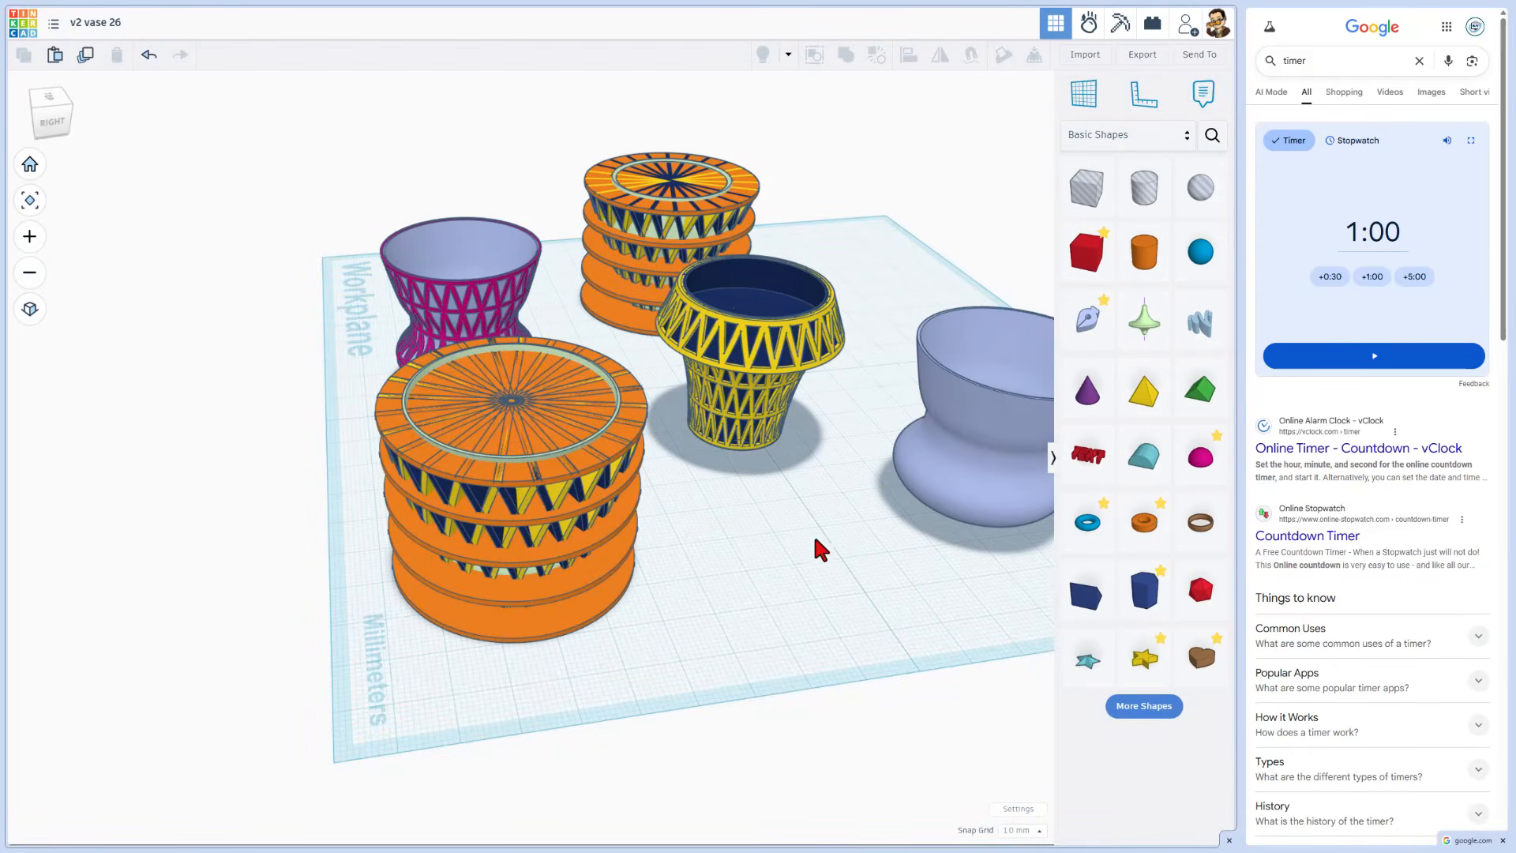
# Step: Switch to the Google timer and start the 1:00 countdown
pyautogui.moveTo(718, 597); pyautogui.dragTo(506, 564, button='right')
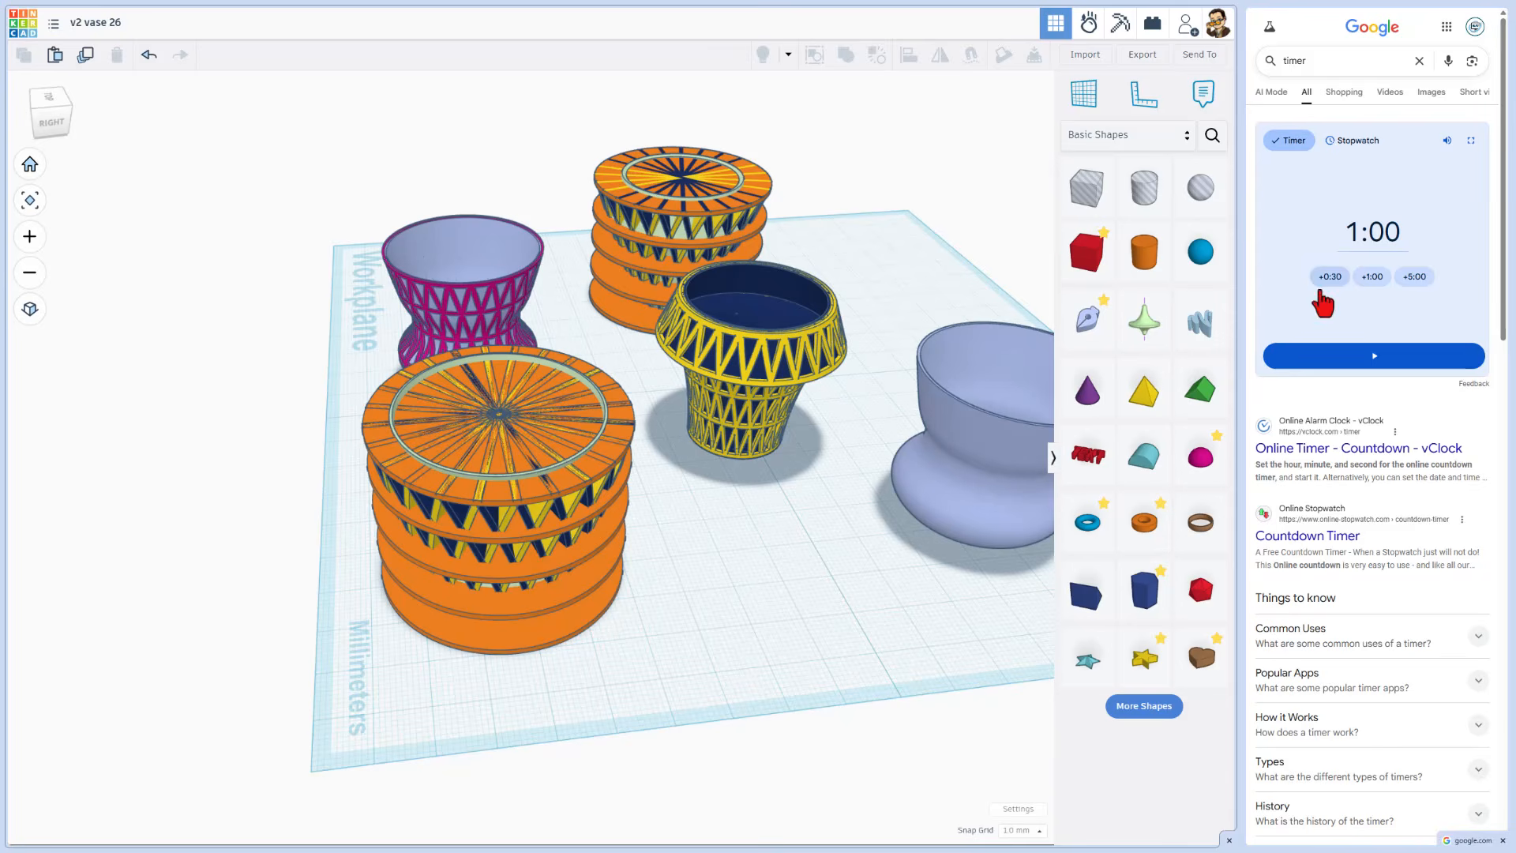
pyautogui.click(1358, 356)
# Step: Box-select the ungrouped orange stack and lattice and combine them as an Intersect group
pyautogui.click(696, 617)
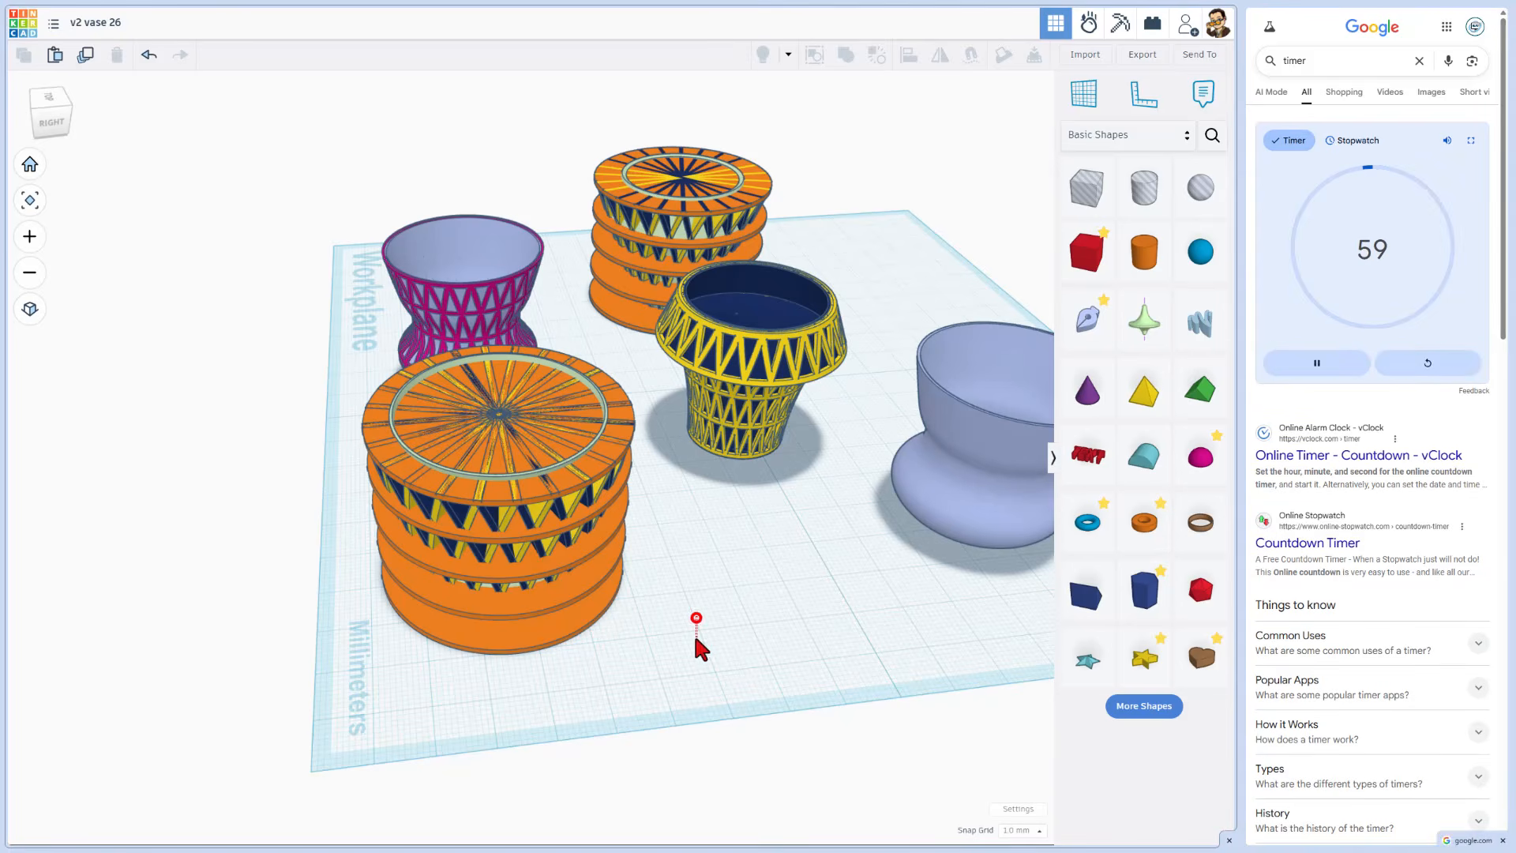
pyautogui.moveTo(694, 555); pyautogui.dragTo(692, 572, button='right')
pyautogui.moveTo(325, 458); pyautogui.dragTo(583, 743)
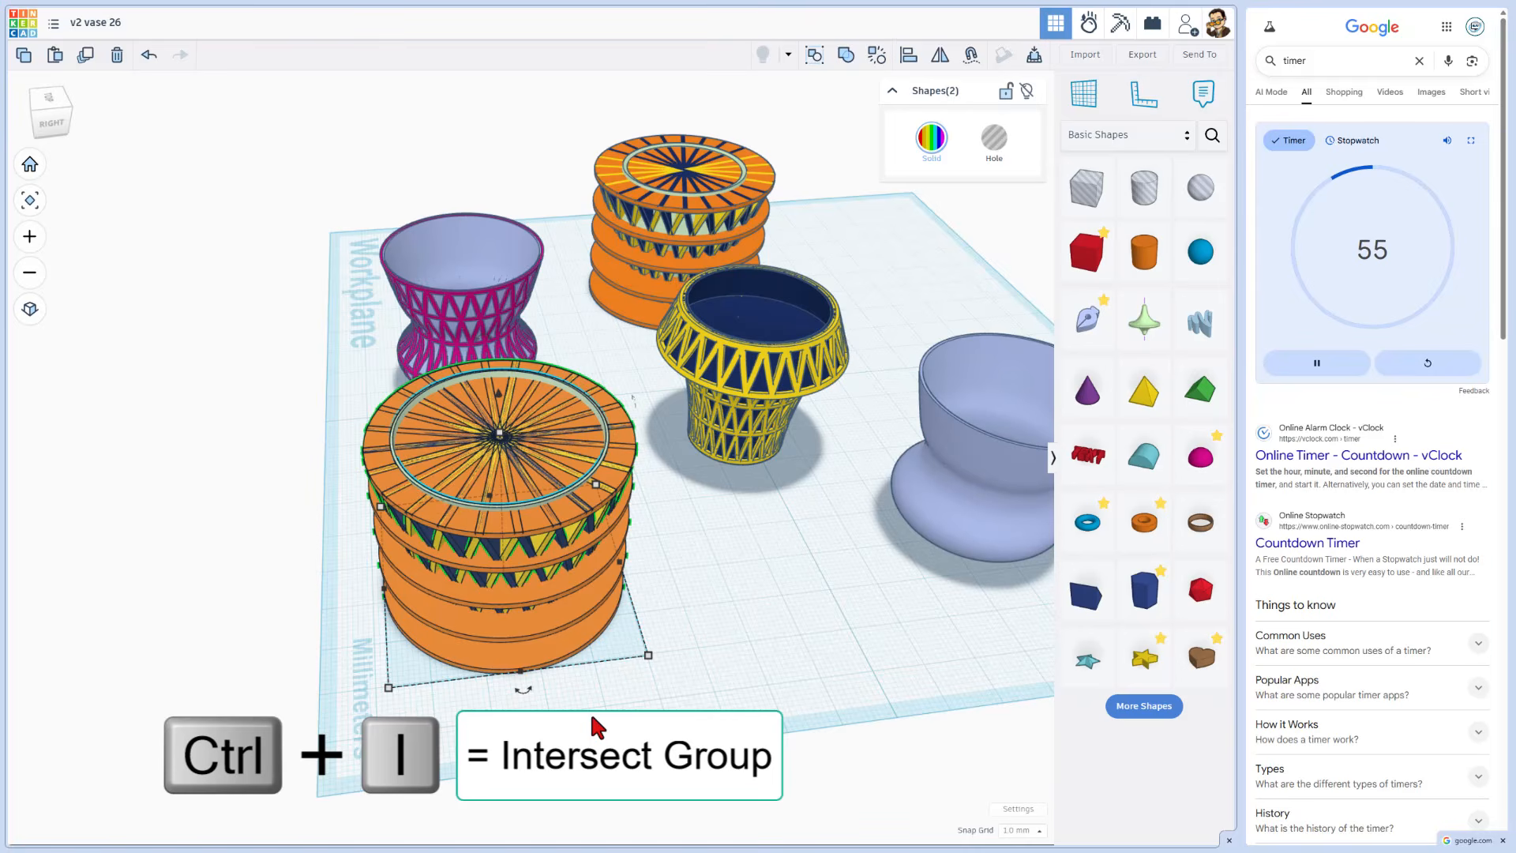
pyautogui.hotkey('ctrl', 'i')
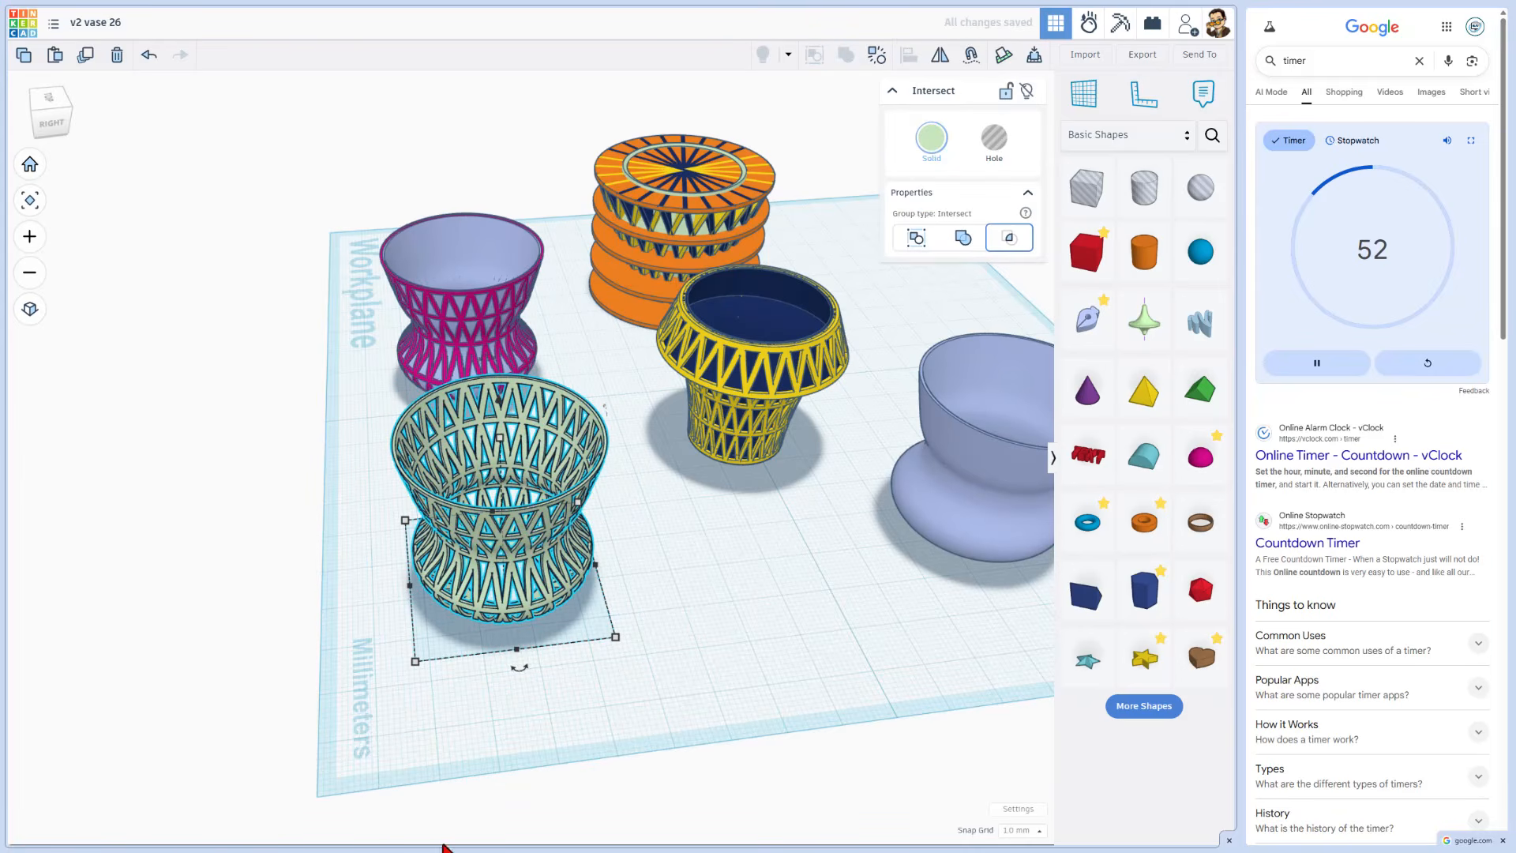
# Step: Select the new lattice Intersect vase and ungroup it
pyautogui.moveTo(487, 739); pyautogui.dragTo(501, 694, button='right')
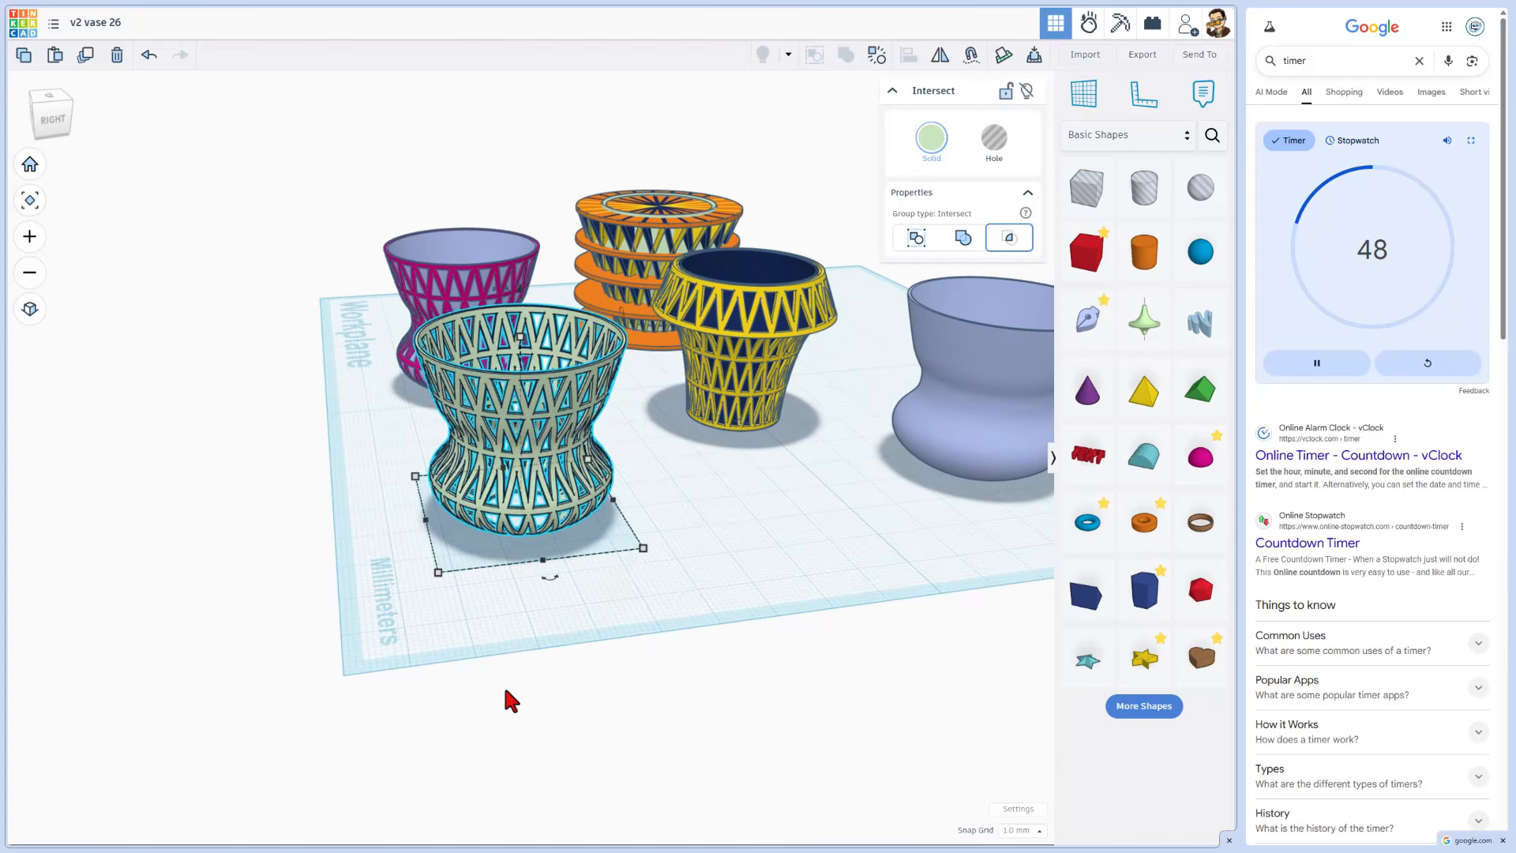
pyautogui.click(589, 640)
pyautogui.click(541, 477)
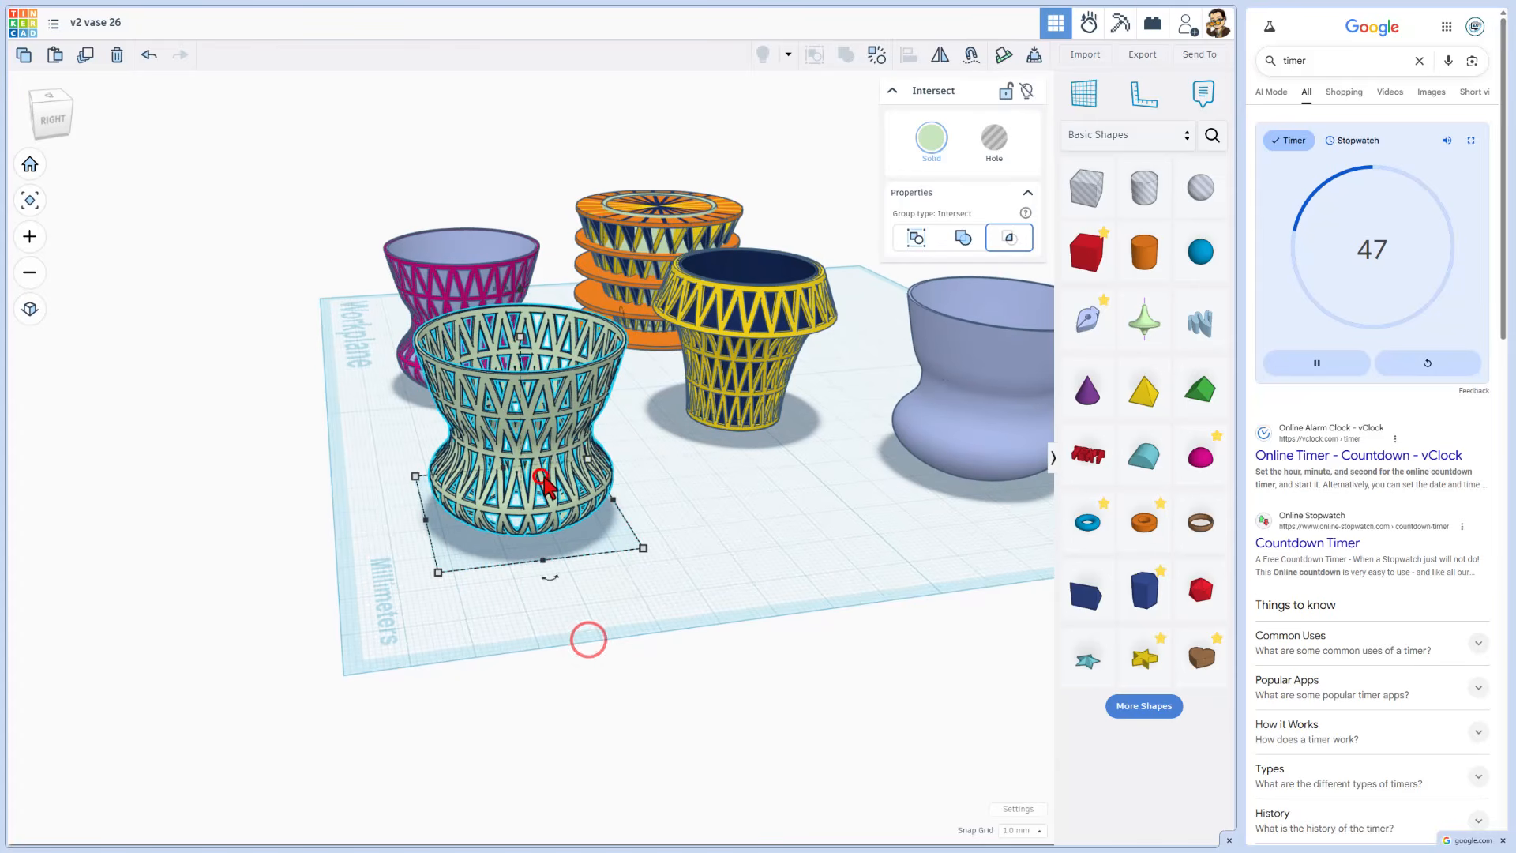
pyautogui.click(877, 49)
# Step: Box-select the orange stack and lattice again and group them
pyautogui.click(714, 509)
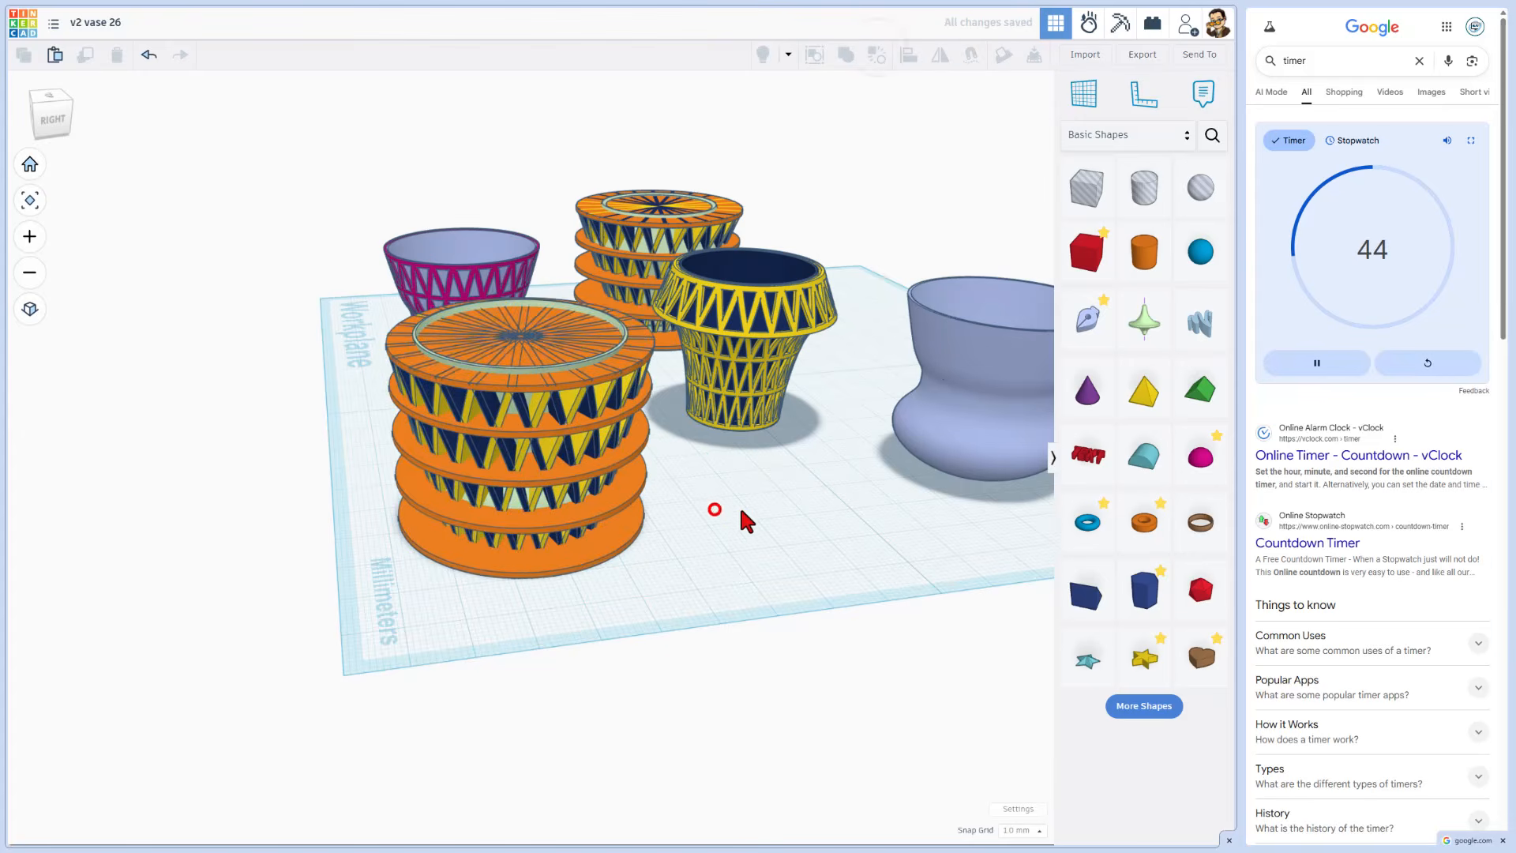
pyautogui.moveTo(749, 519); pyautogui.dragTo(415, 555, button='right')
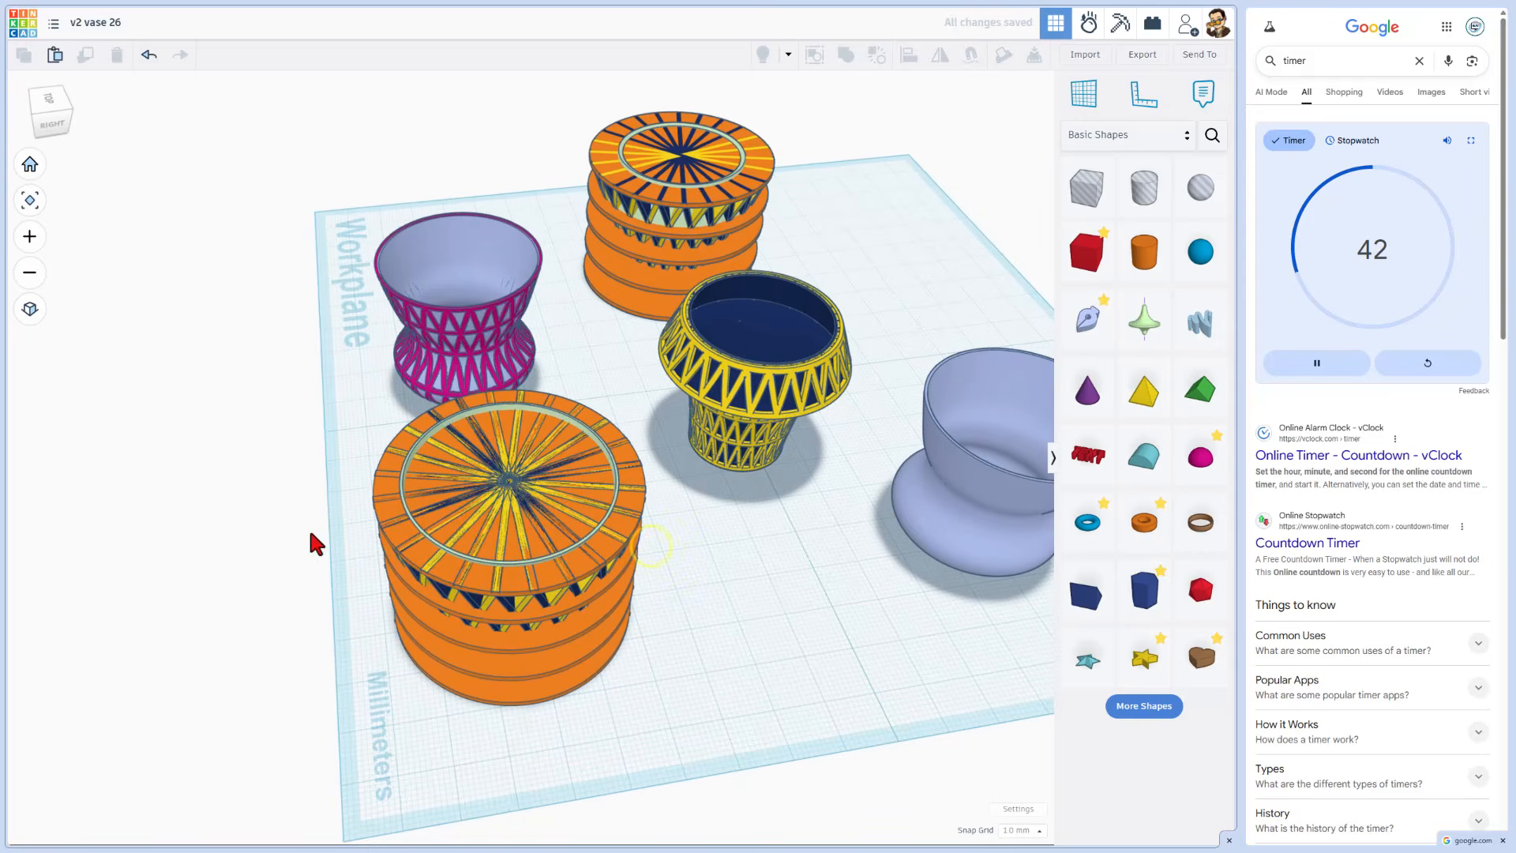
pyautogui.moveTo(314, 491); pyautogui.dragTo(562, 660)
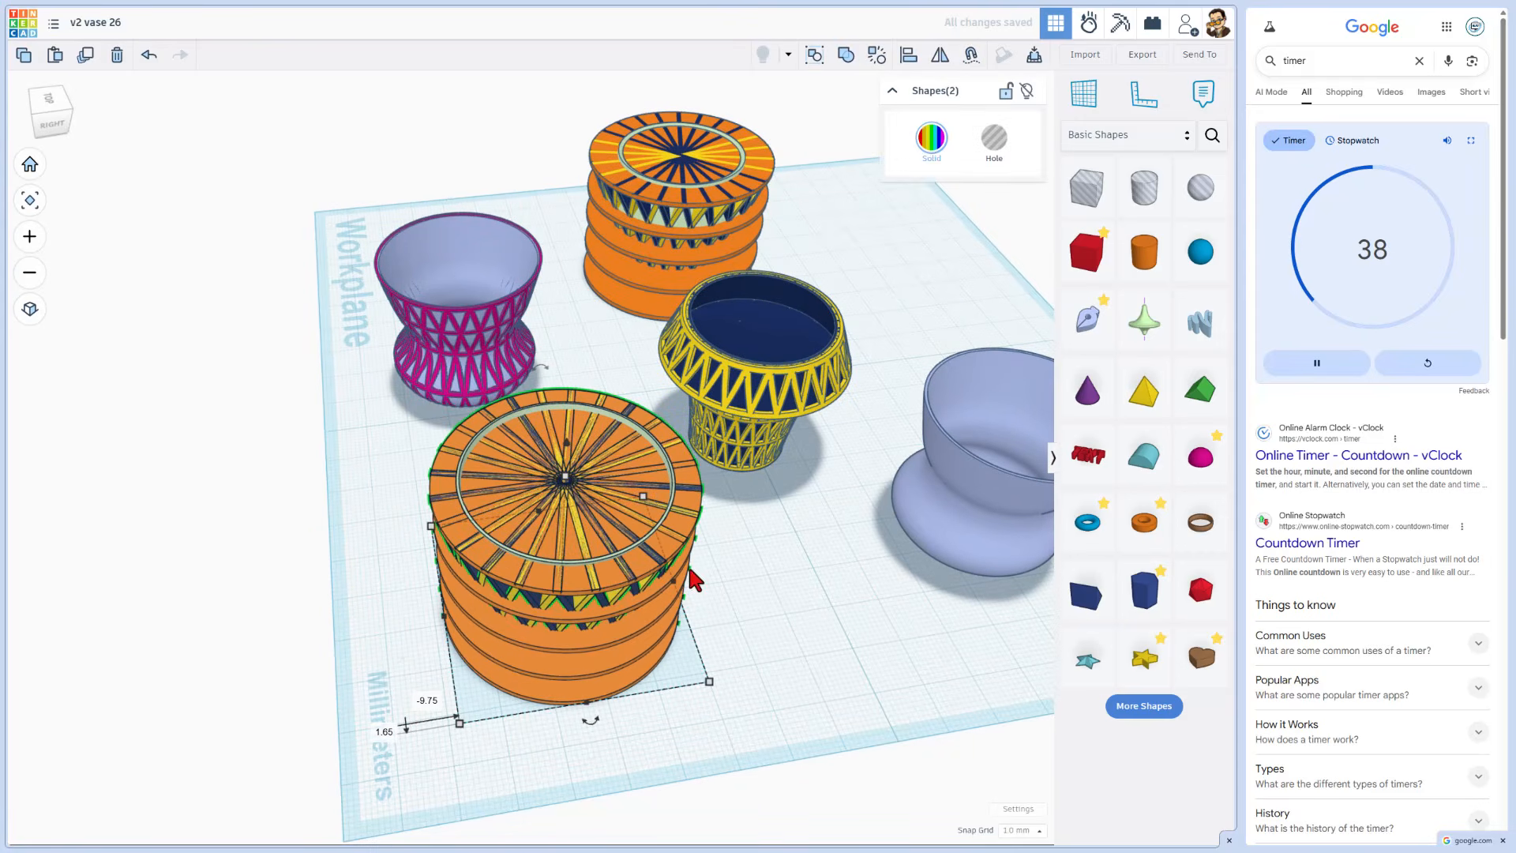
pyautogui.hotkey('ctrl', 'g')
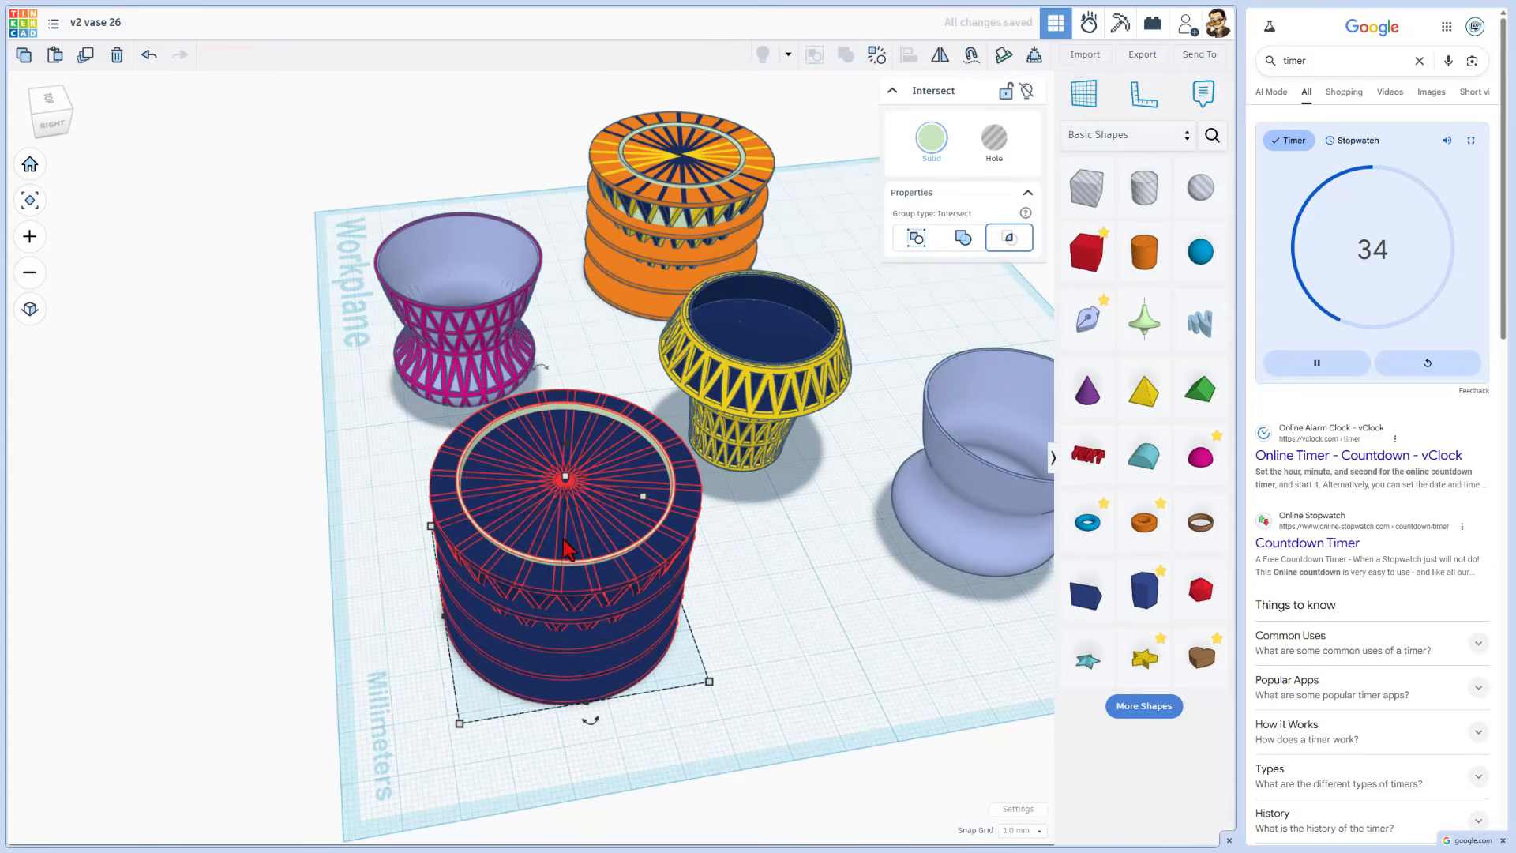
# Step: Stop the finished countdown timer
pyautogui.moveTo(860, 641); pyautogui.dragTo(803, 590, button='right')
pyautogui.scroll(1, 813, 614)
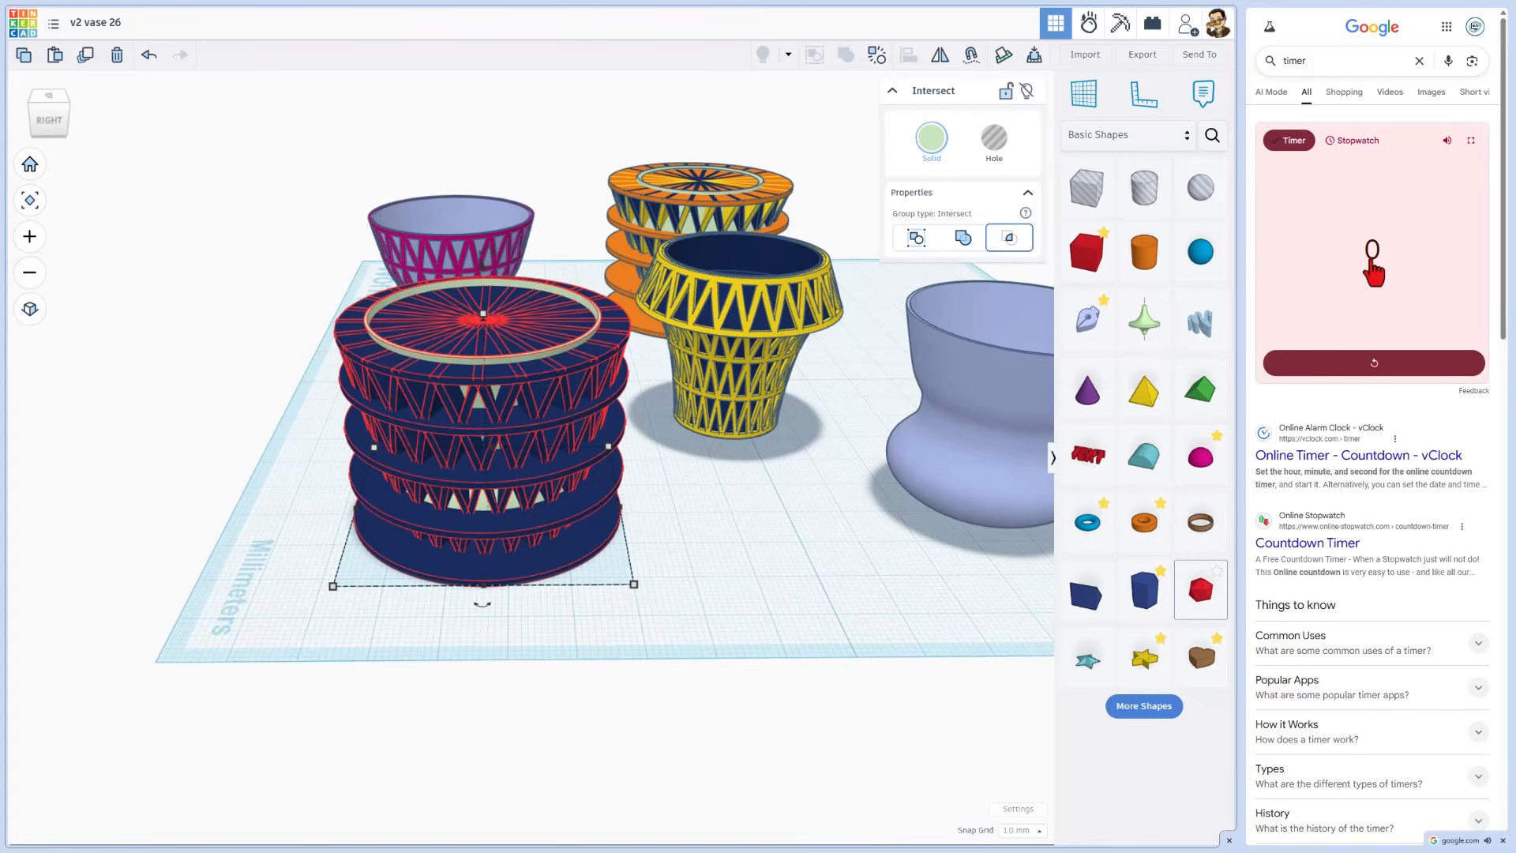
pyautogui.click(1373, 272)
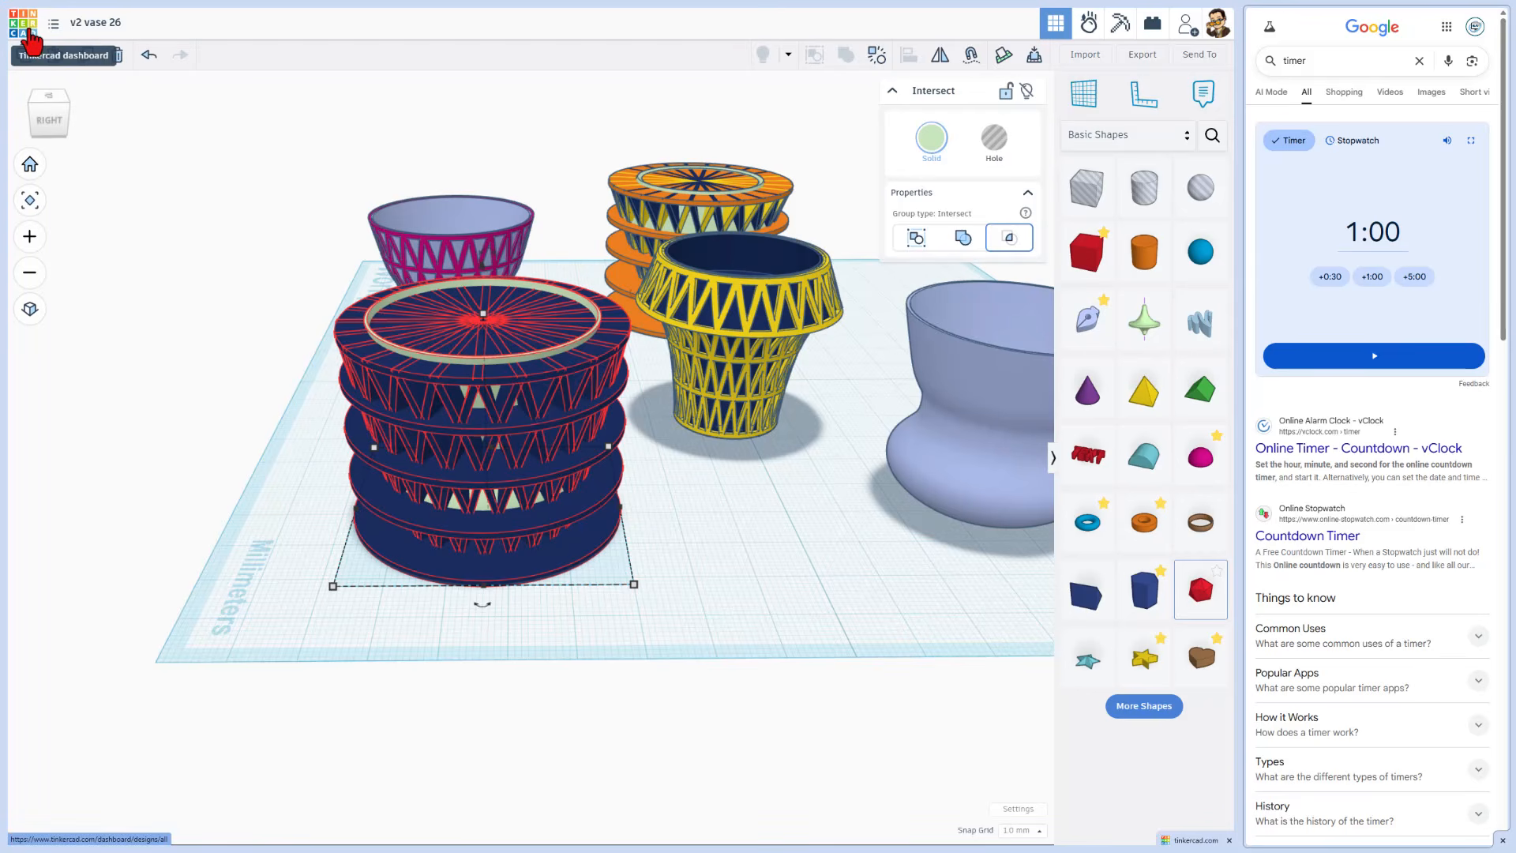
# Step: Return to the dashboard and reopen the v2 vase 26 design
pyautogui.click(31, 35)
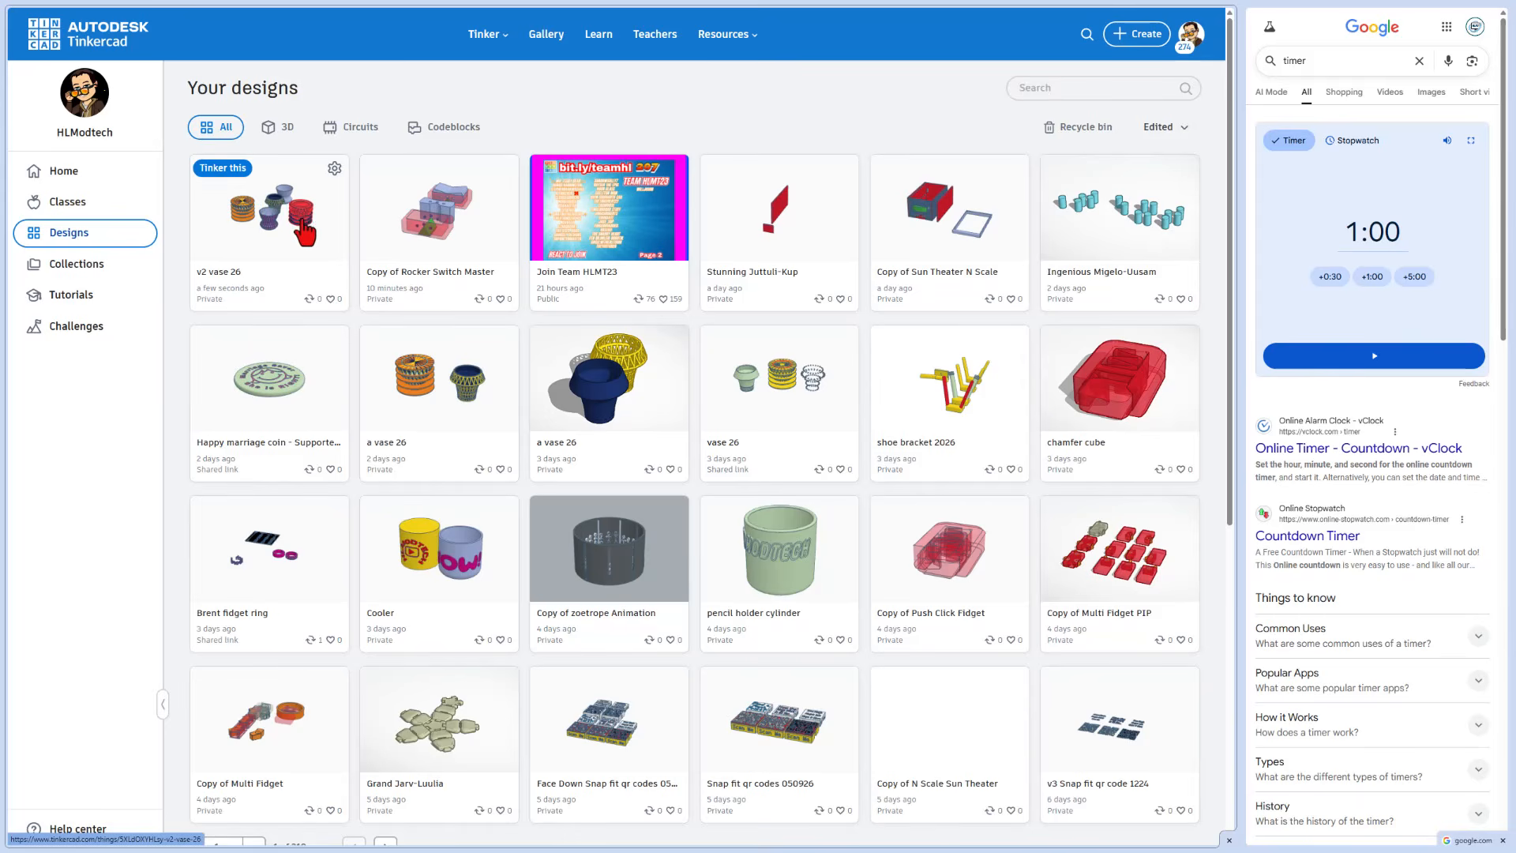
pyautogui.click(222, 169)
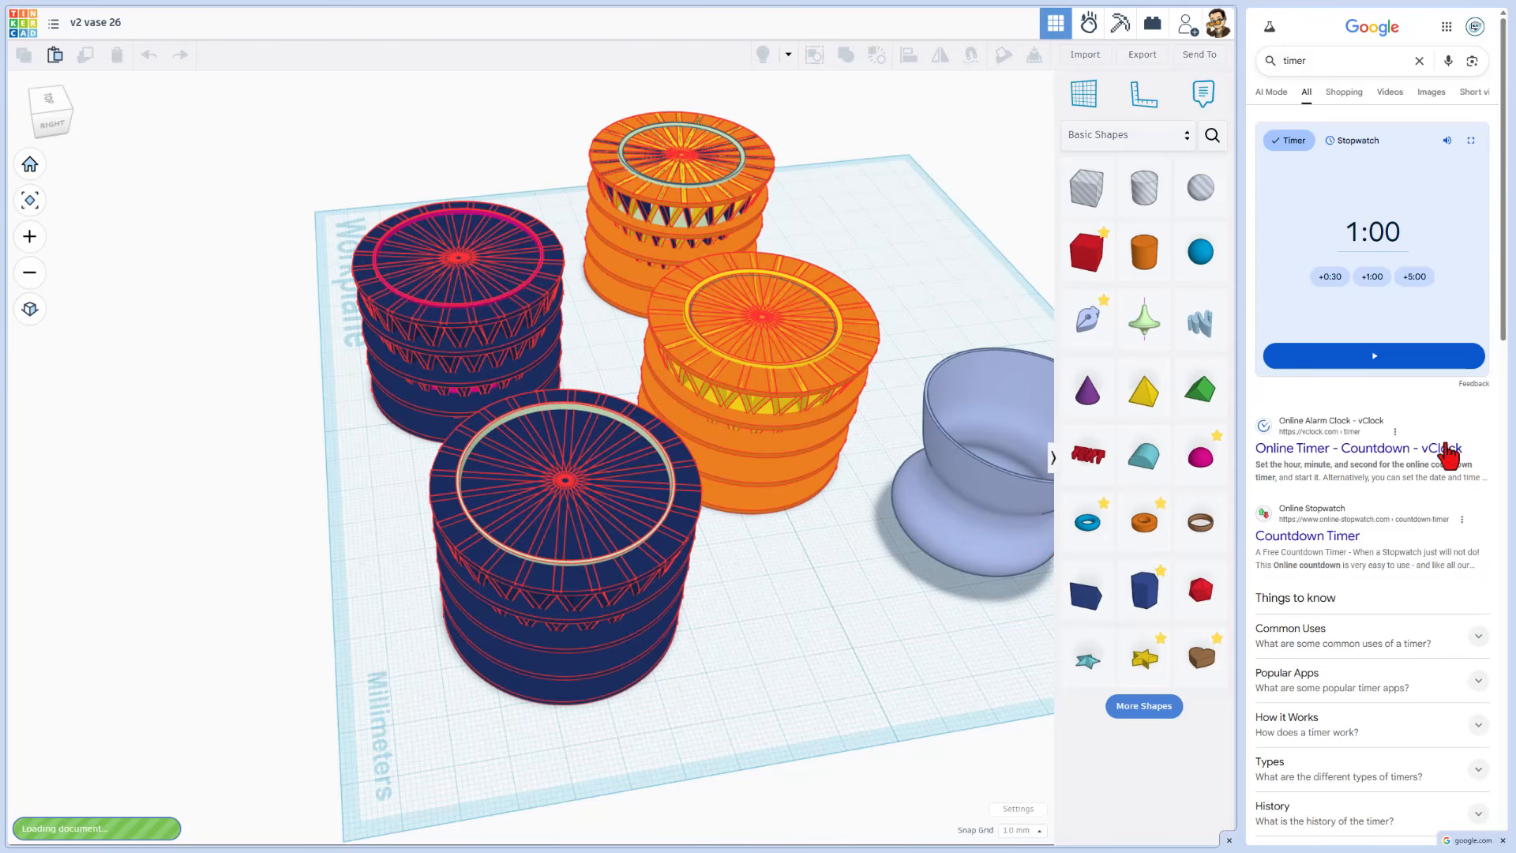
# Step: Restart the 1:00 countdown timer
pyautogui.click(1352, 361)
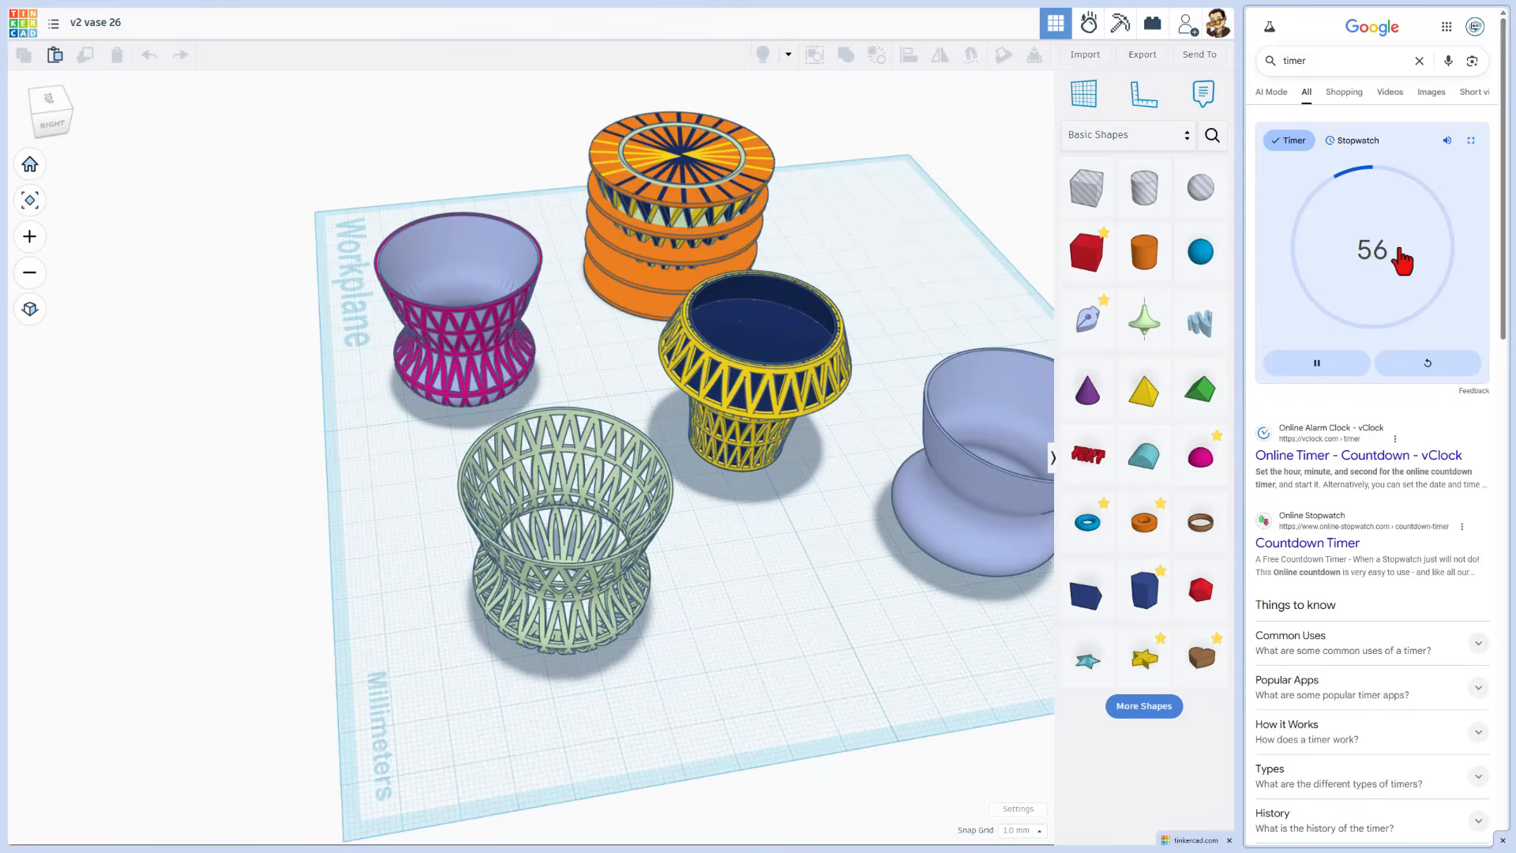
pyautogui.moveTo(782, 550); pyautogui.dragTo(740, 534, button='right')
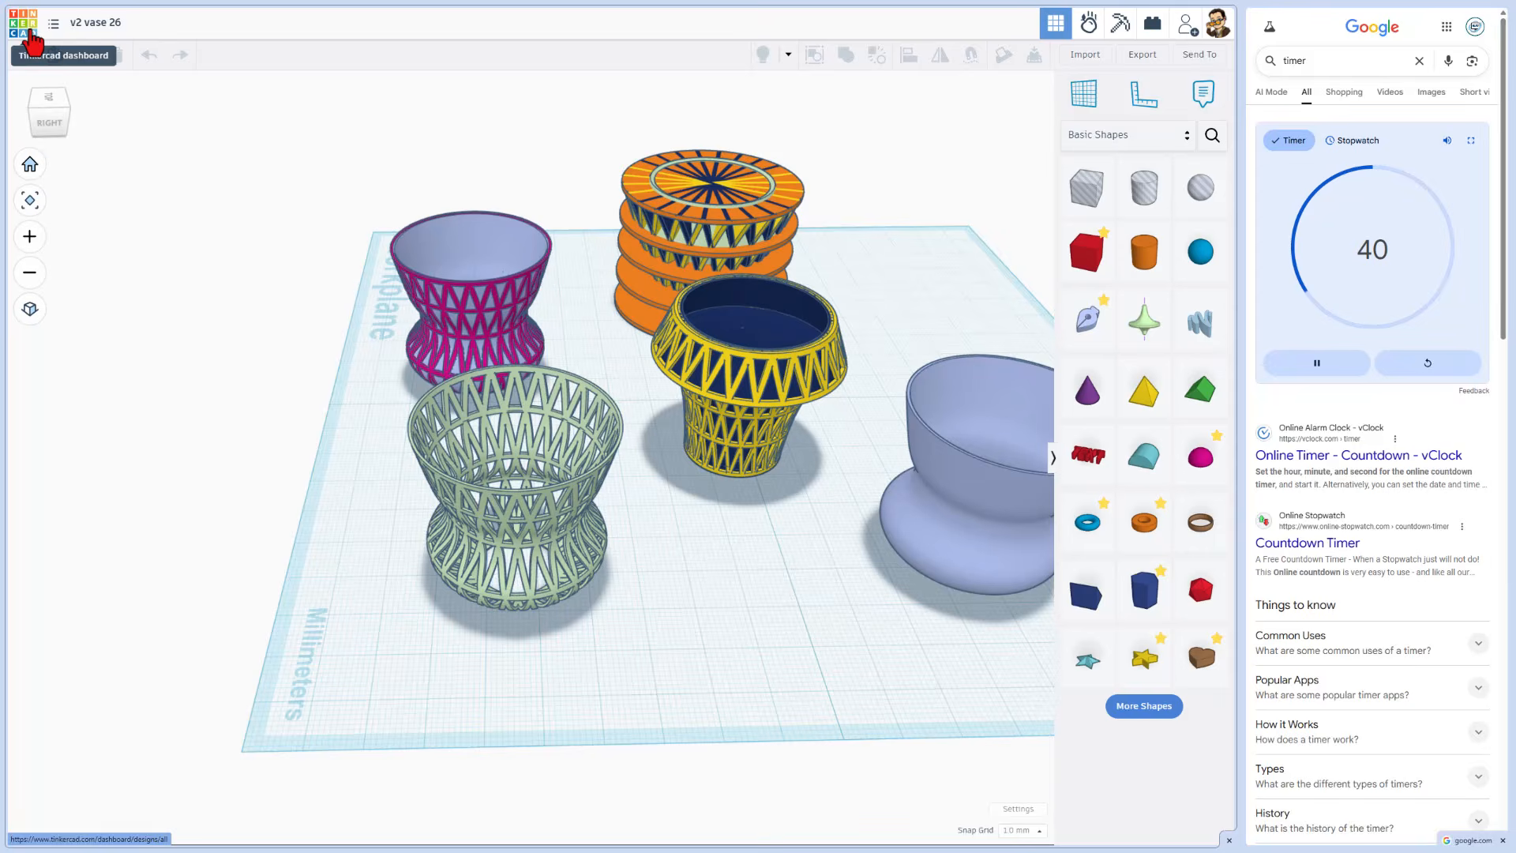
# Step: Return to the dashboard and open the v2 vase 26 design once more
pyautogui.click(32, 44)
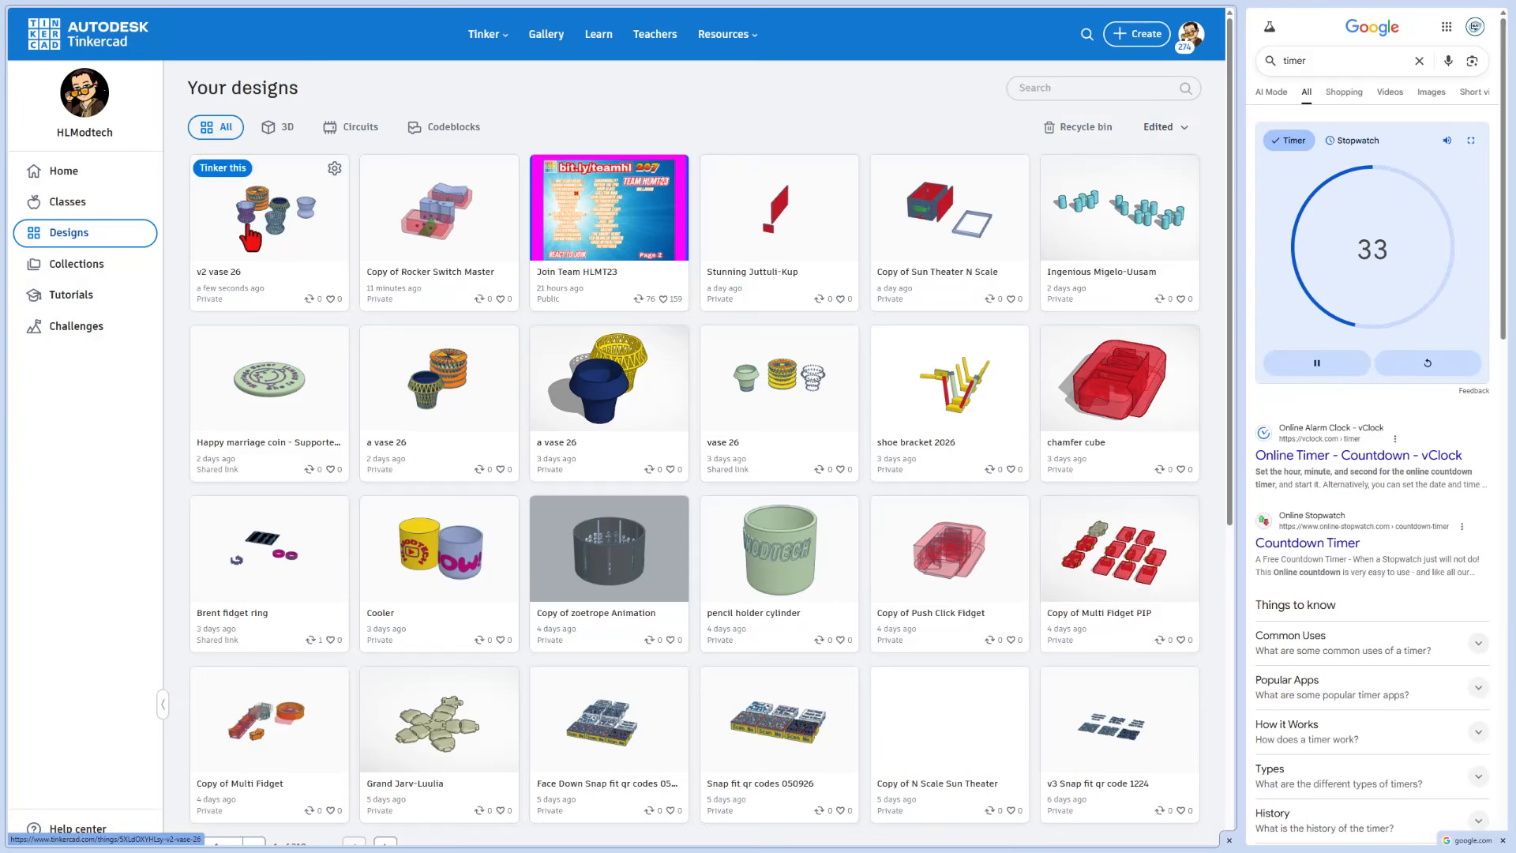
pyautogui.click(224, 168)
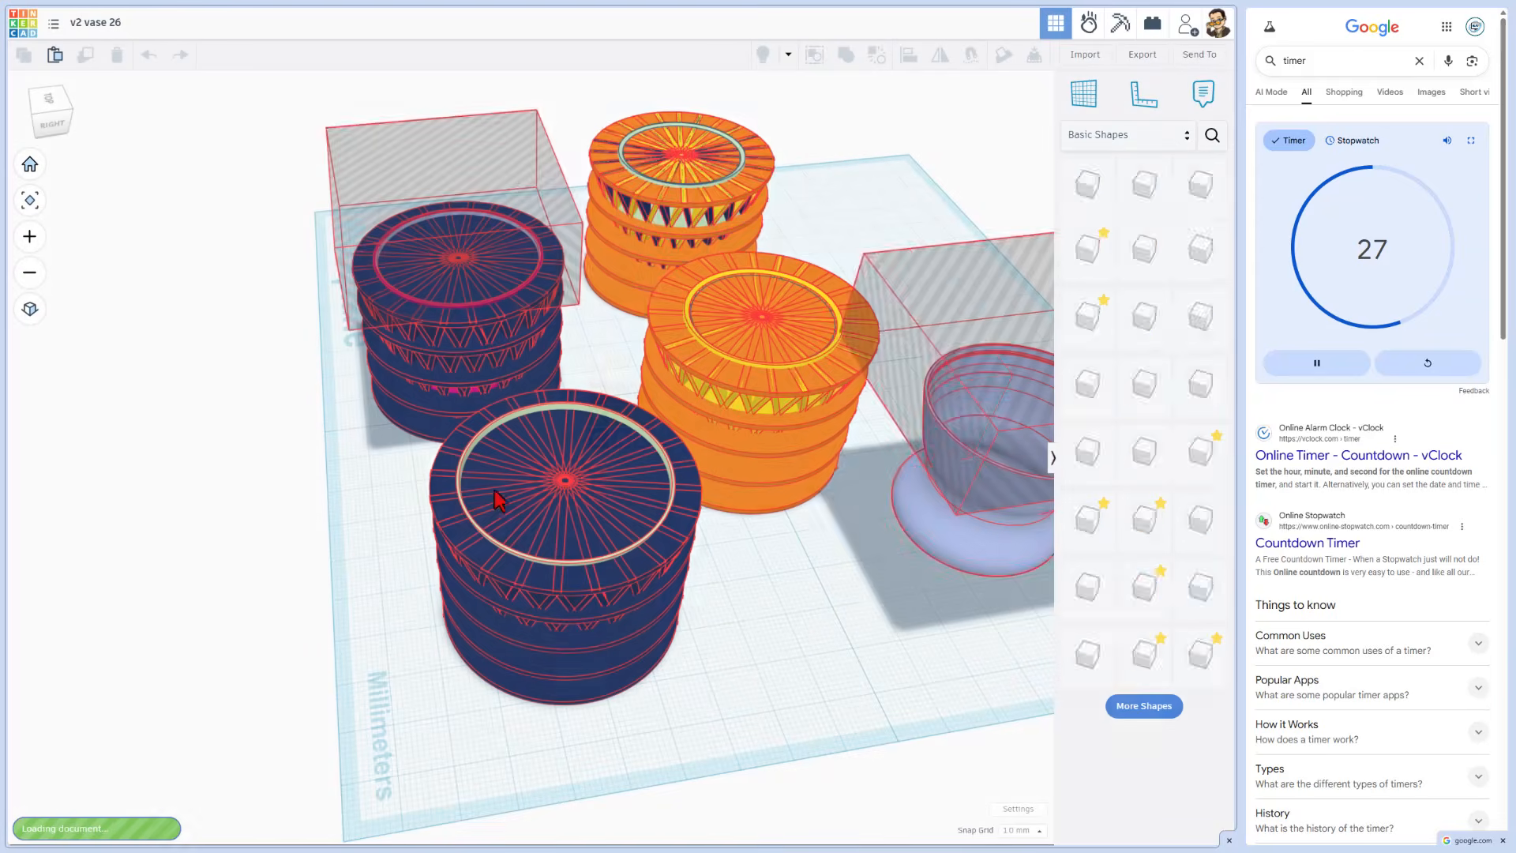
pyautogui.moveTo(389, 755); pyautogui.dragTo(606, 561, button='right')
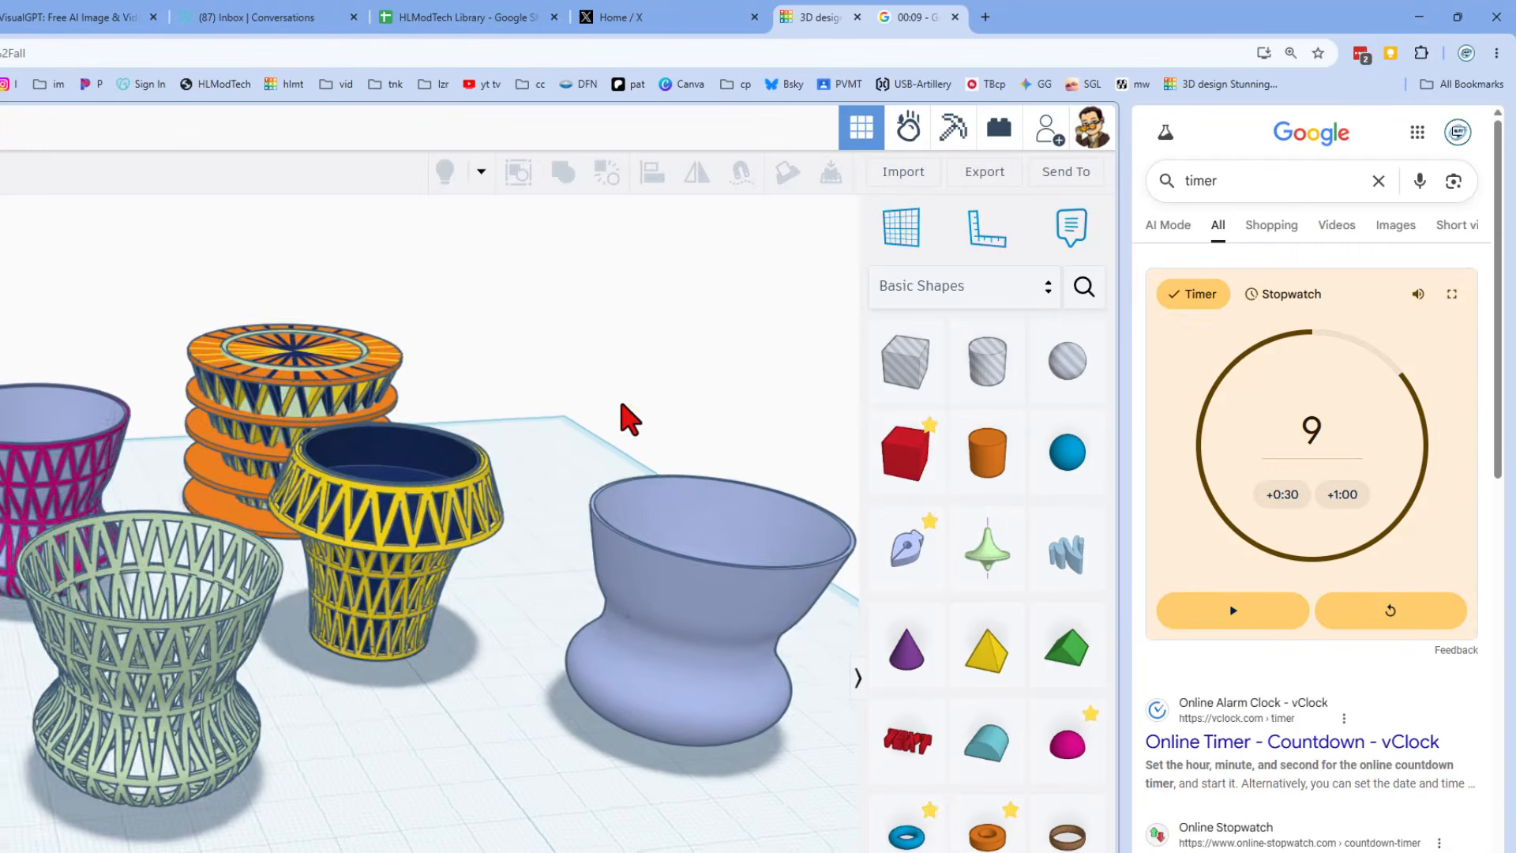
pyautogui.moveTo(626, 416)
pyautogui.mouseDown(button='right')
pyautogui.moveTo(603, 402)
pyautogui.moveTo(599, 429)
pyautogui.mouseUp(button='right')
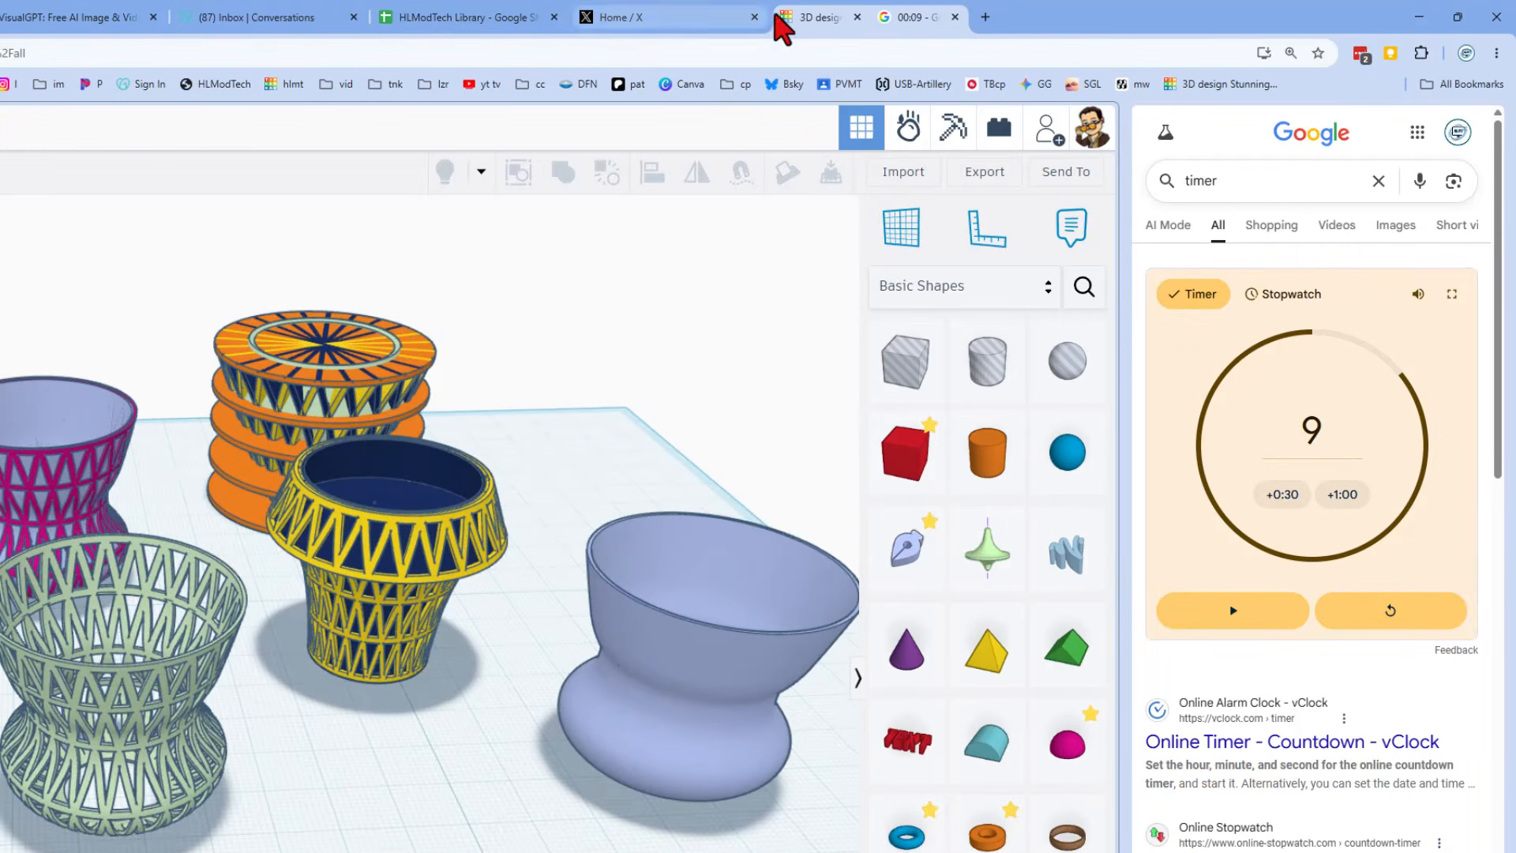
# Step: Close the split-view timer tab so the Tinkercad design fills the browser window
pyautogui.rightClick(814, 19)
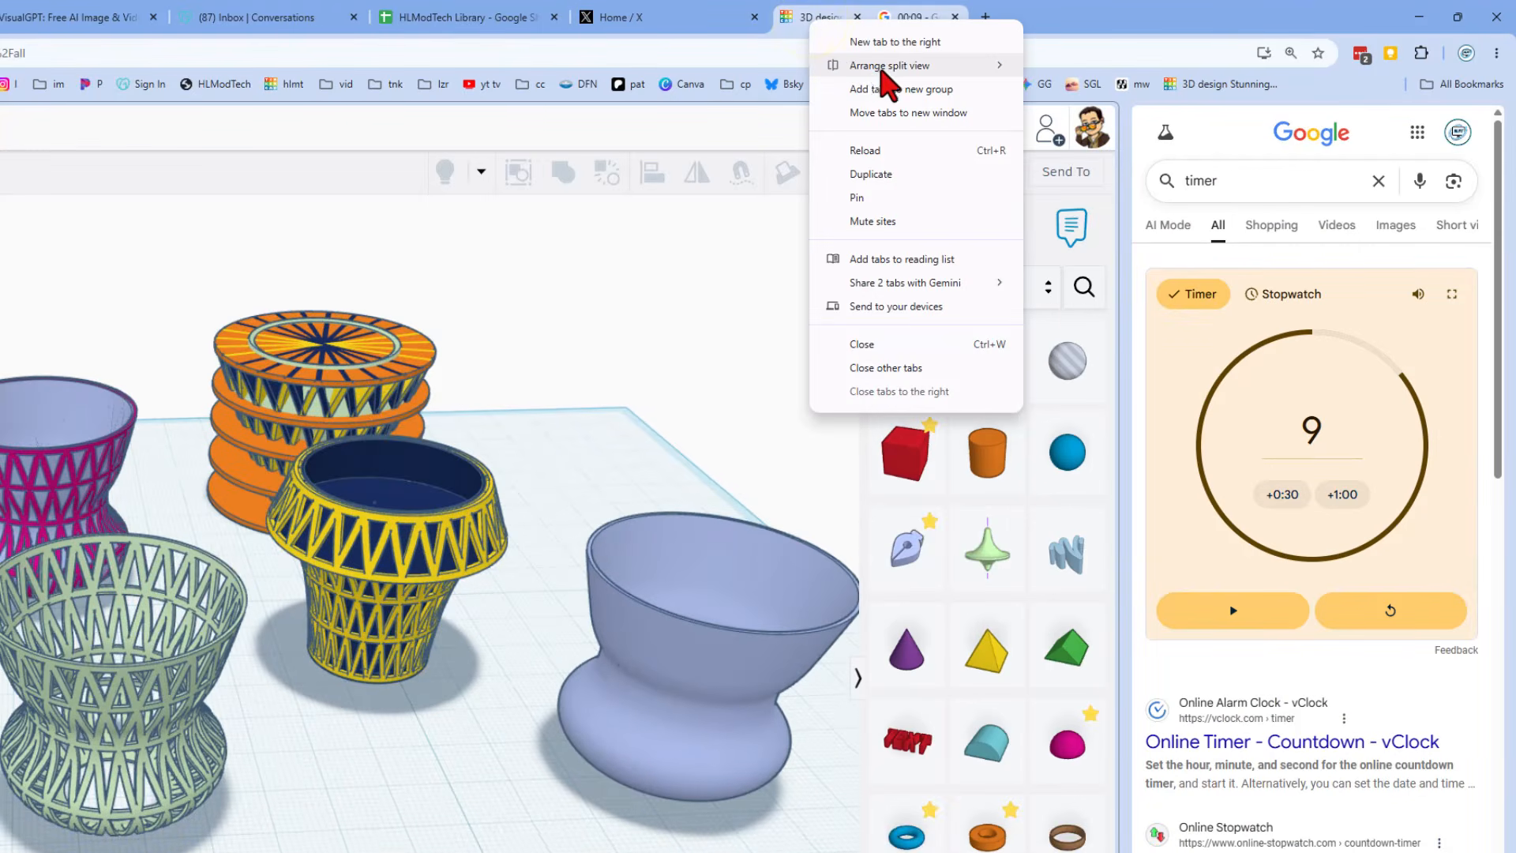
pyautogui.moveTo(878, 69)
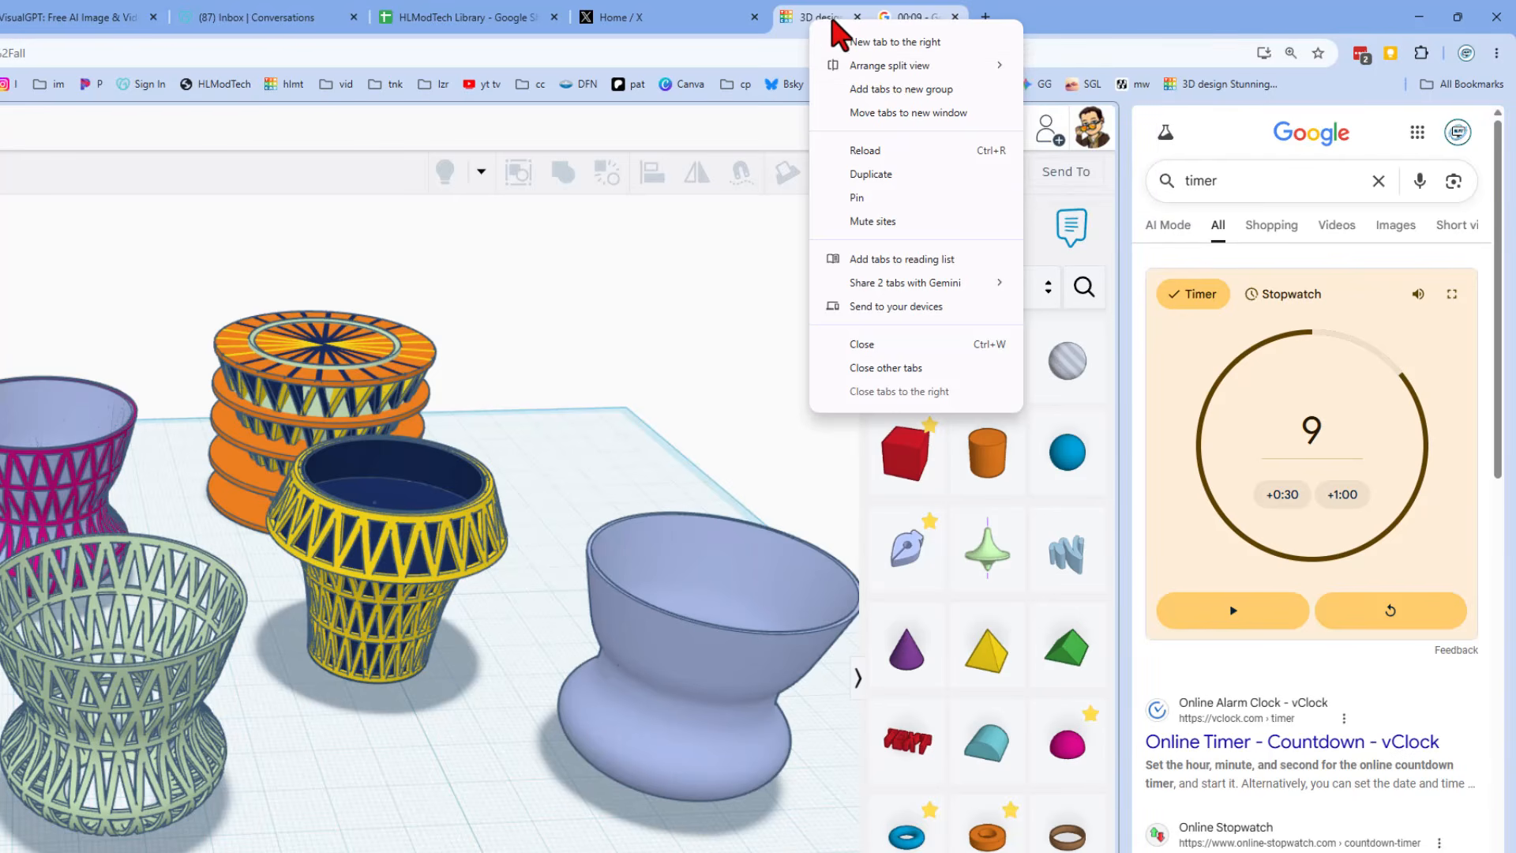
pyautogui.click(817, 19)
pyautogui.click(955, 16)
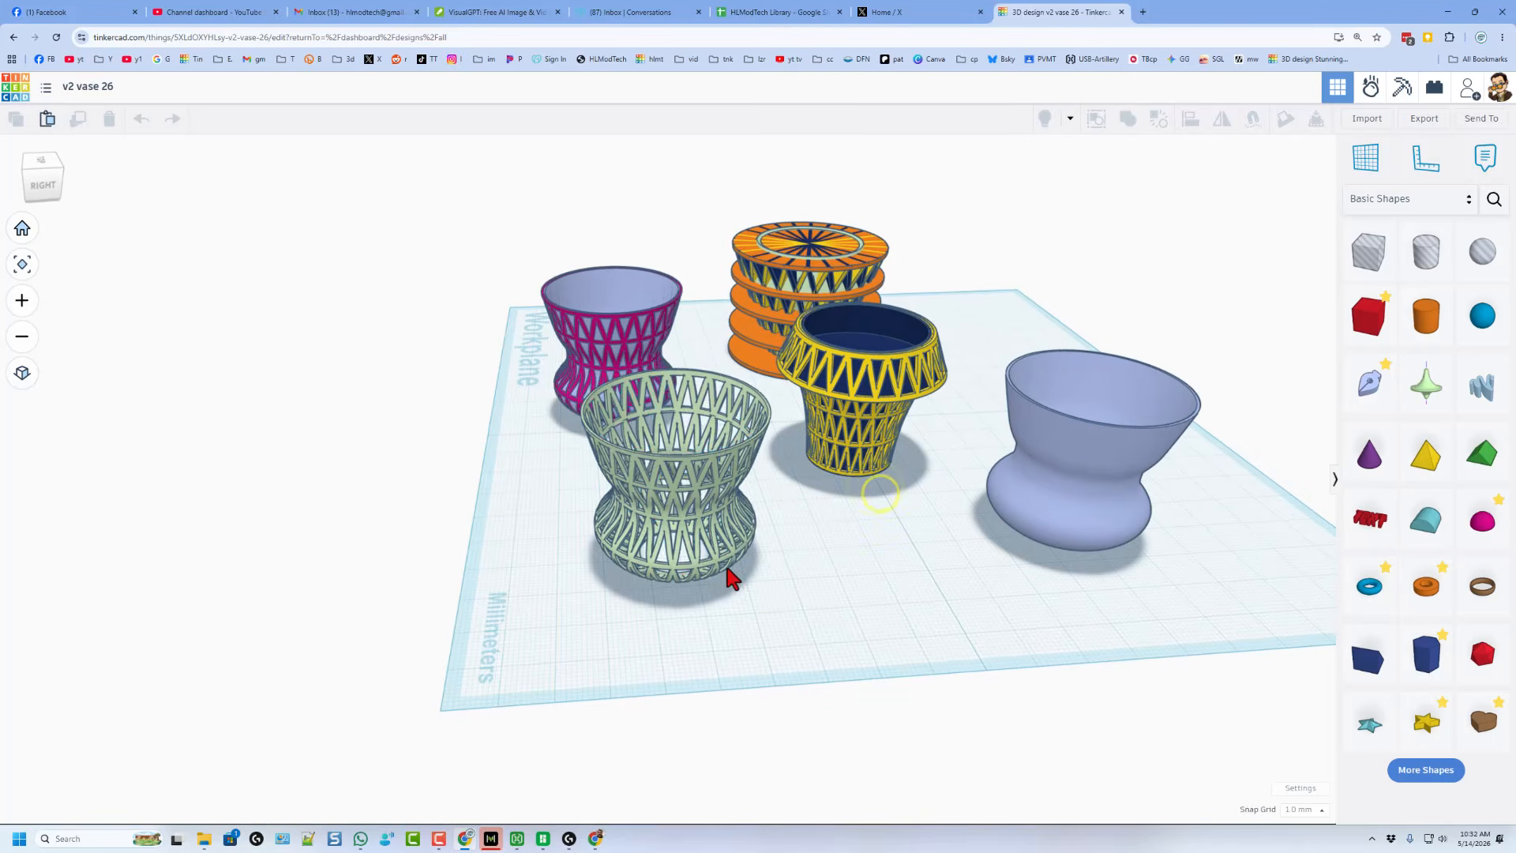
# Step: Select the pink lattice vase and export it as an STL file named v2 vase 26.stl
pyautogui.click(719, 560)
pyautogui.click(1025, 518)
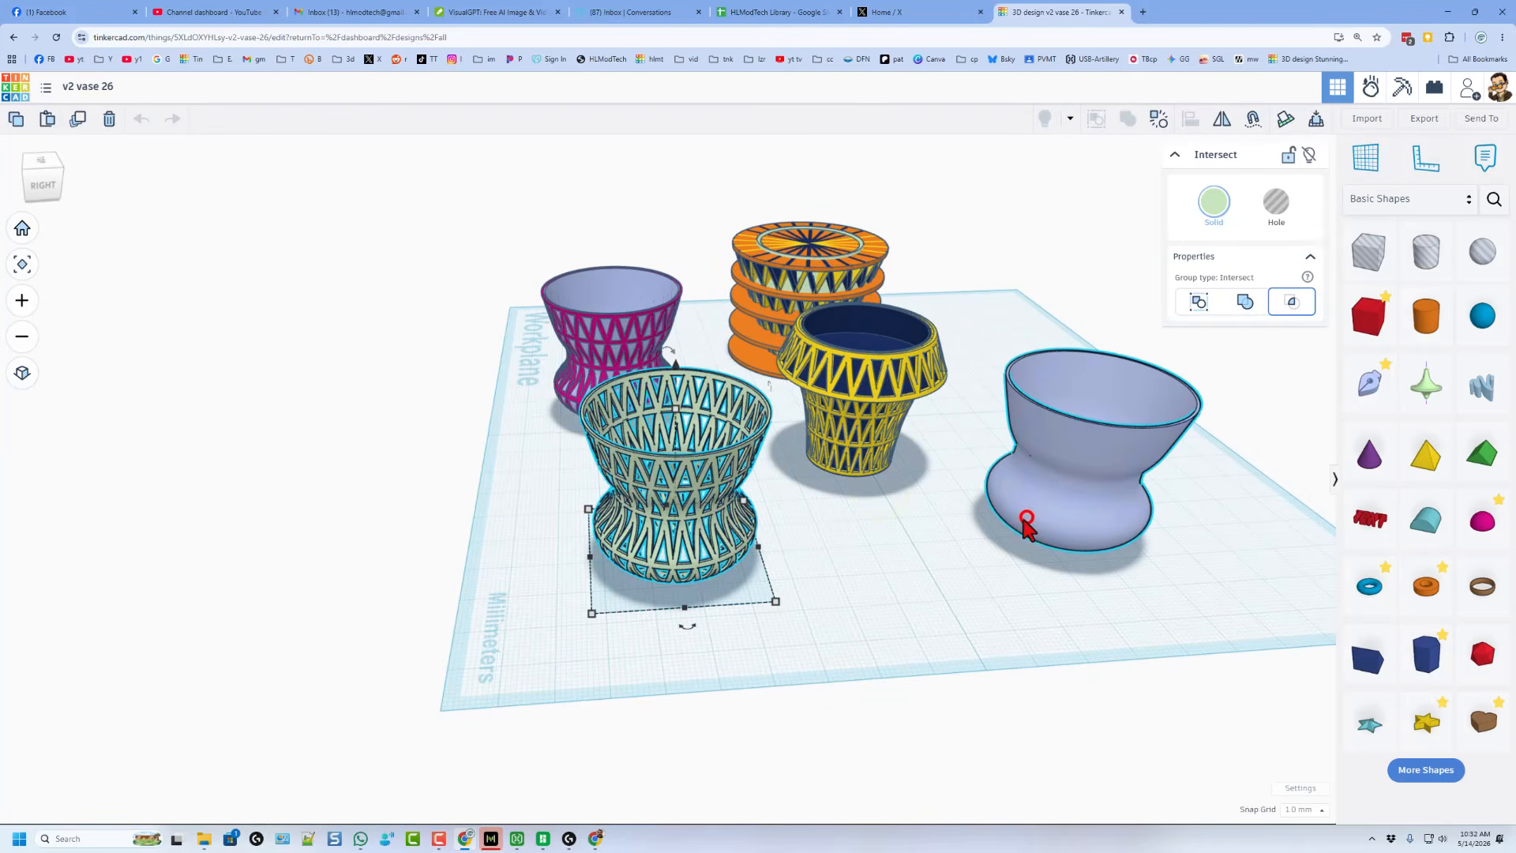
pyautogui.click(967, 528)
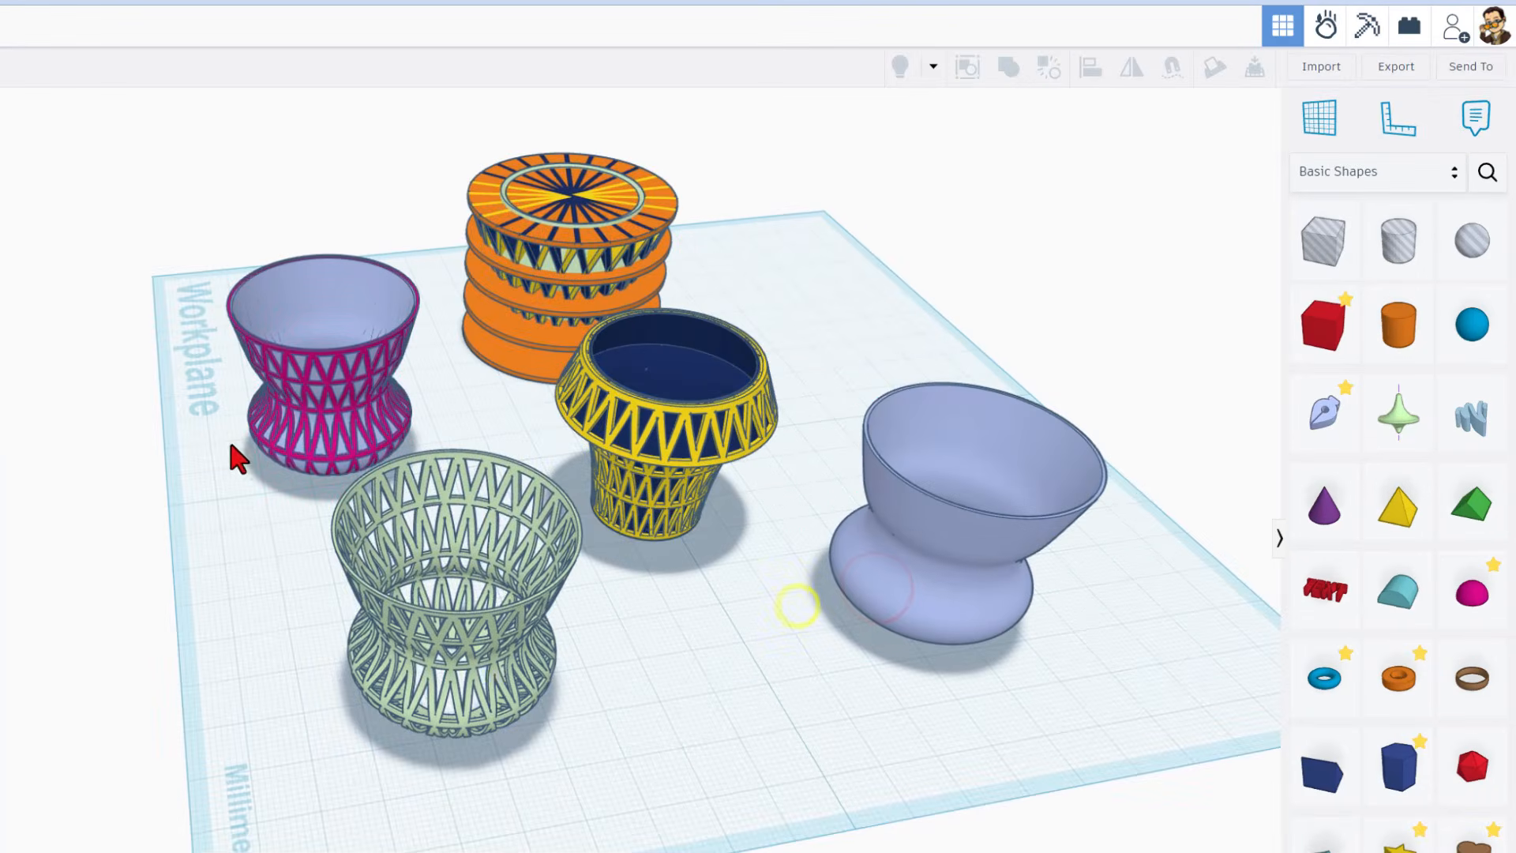
pyautogui.moveTo(115, 297); pyautogui.dragTo(290, 406)
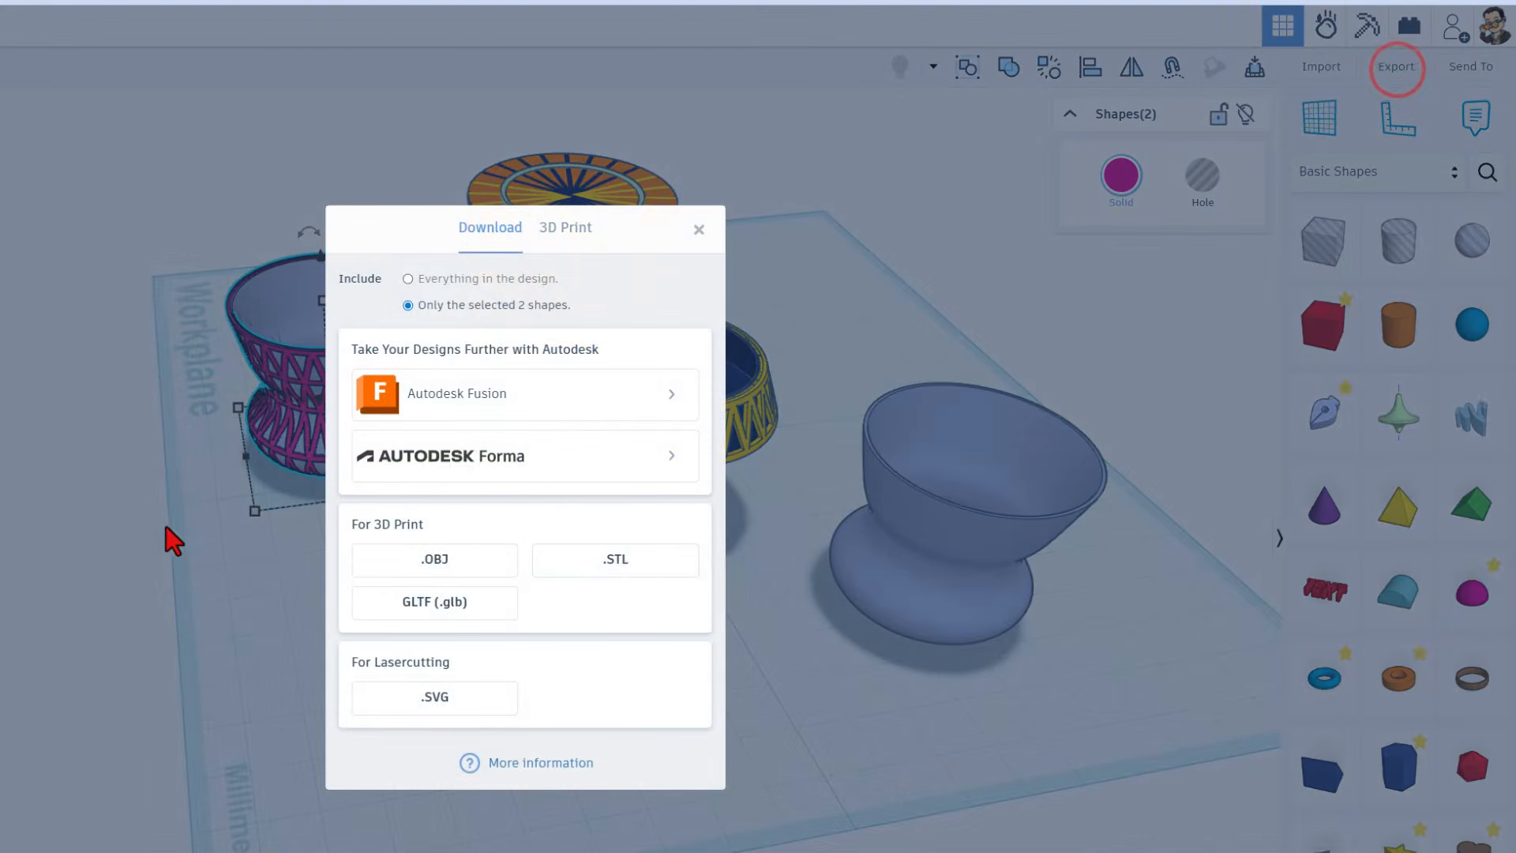
pyautogui.click(640, 557)
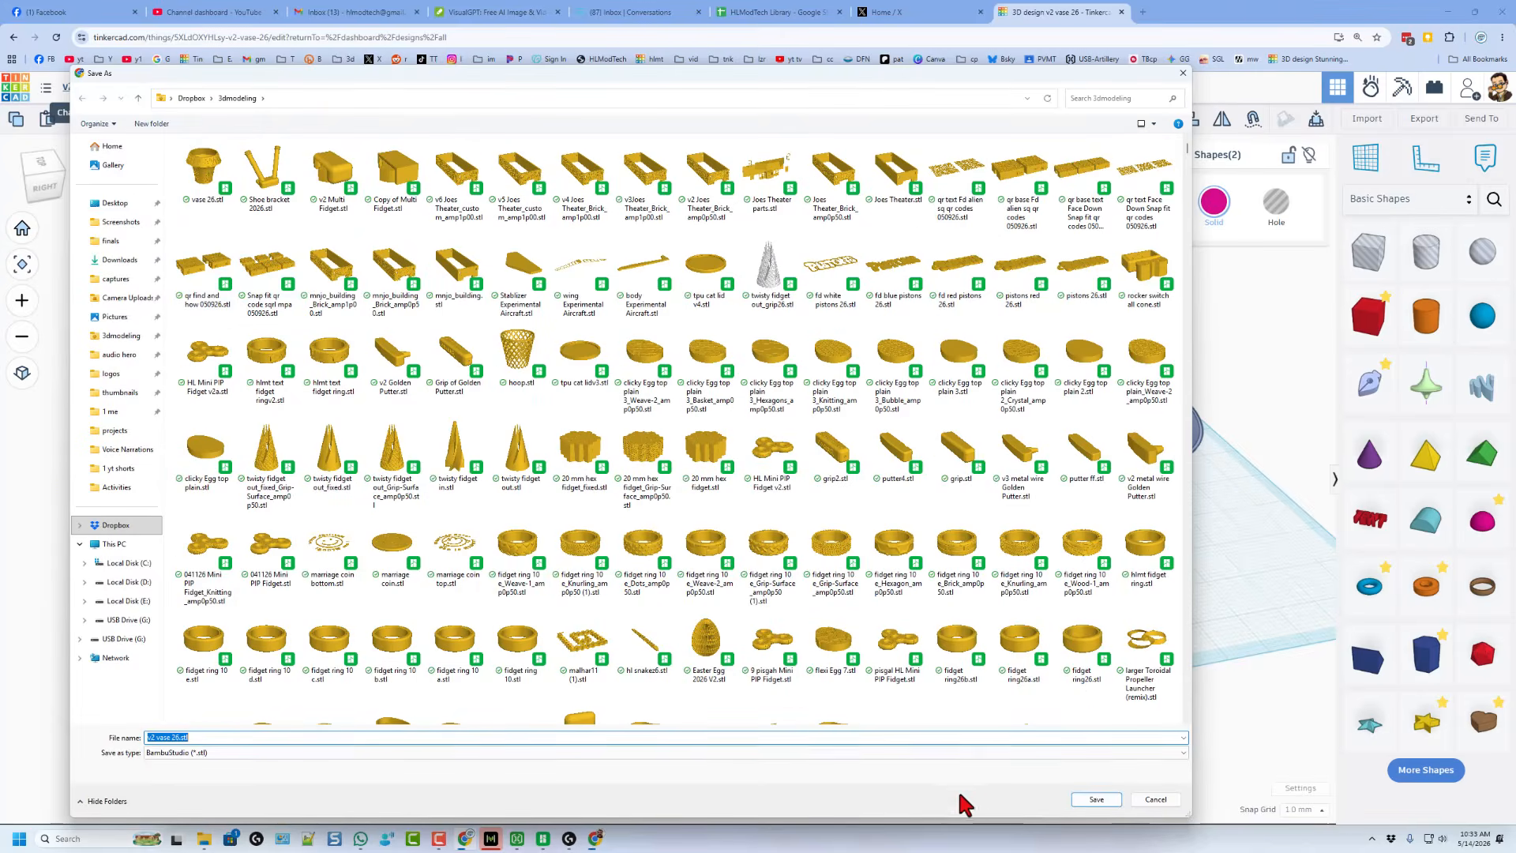
pyautogui.click(1094, 799)
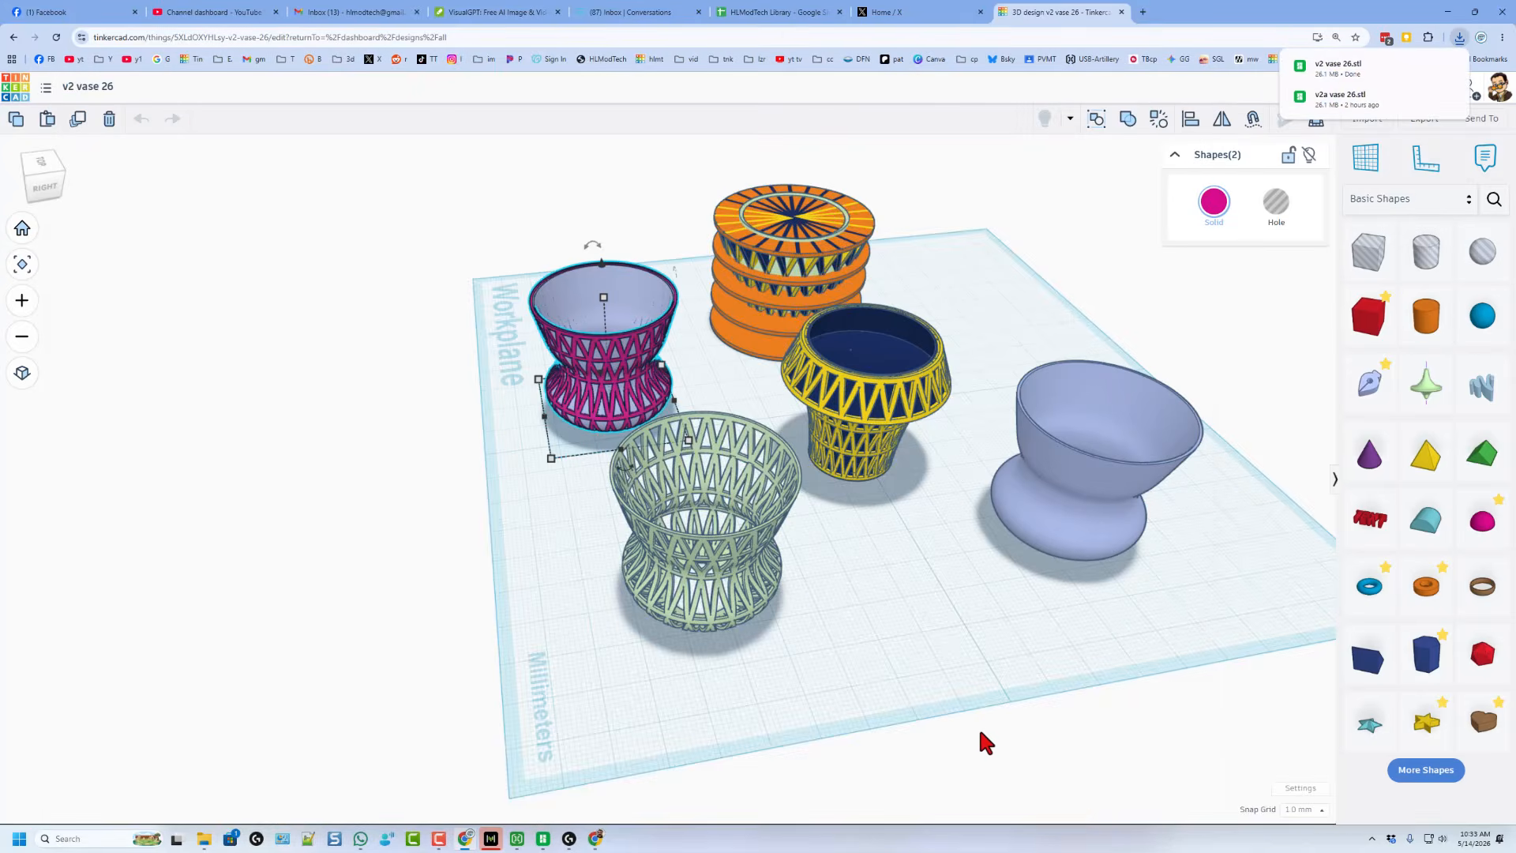
# Step: Switch to Bambu Studio, create a new project and import the v2 vase 26.stl file
pyautogui.hotkey('alt', 'Tab')
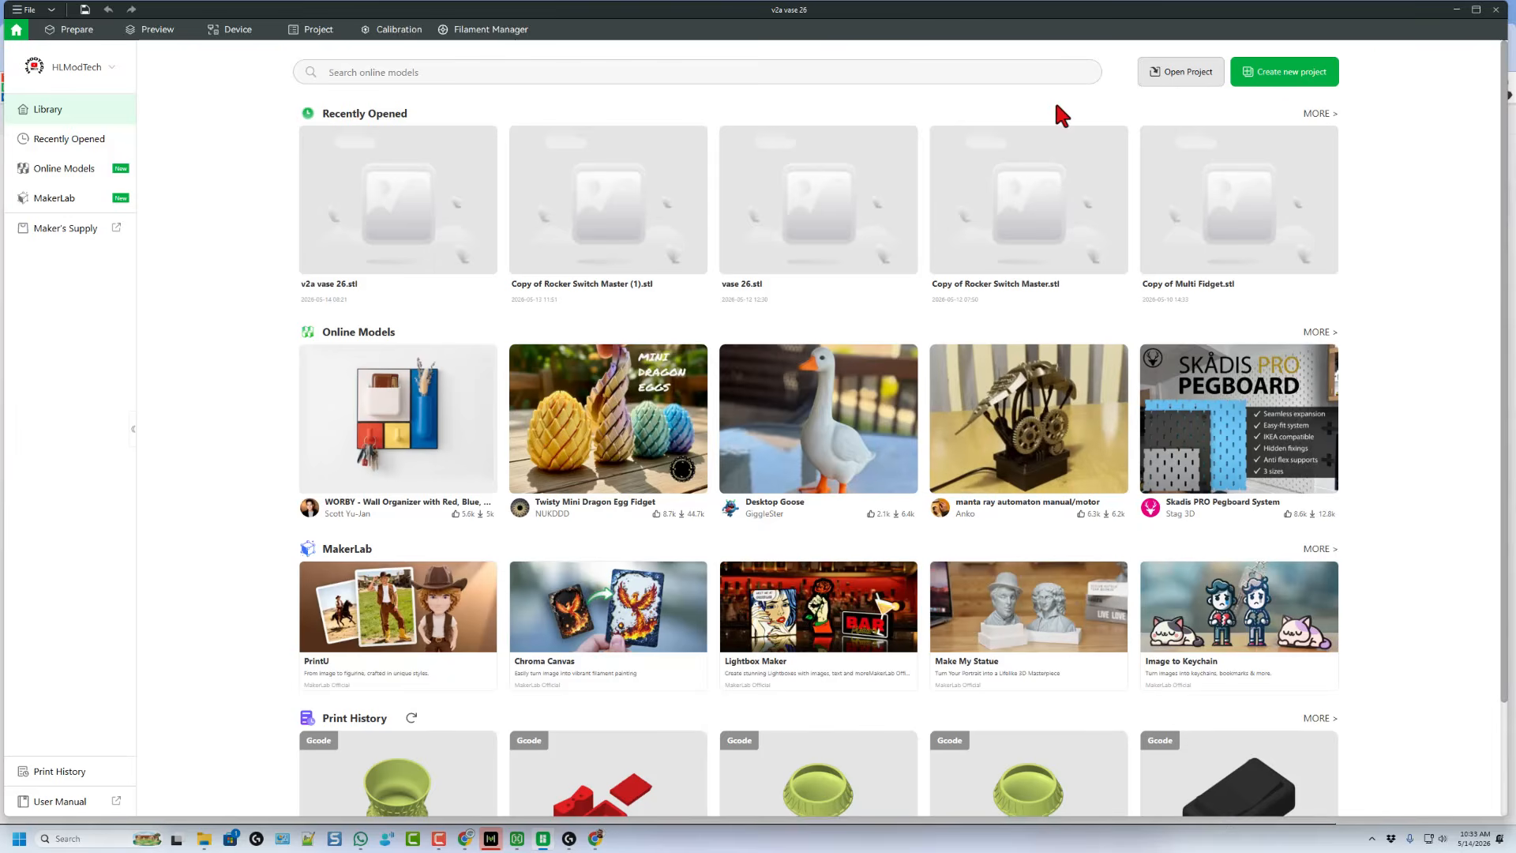
pyautogui.click(1287, 75)
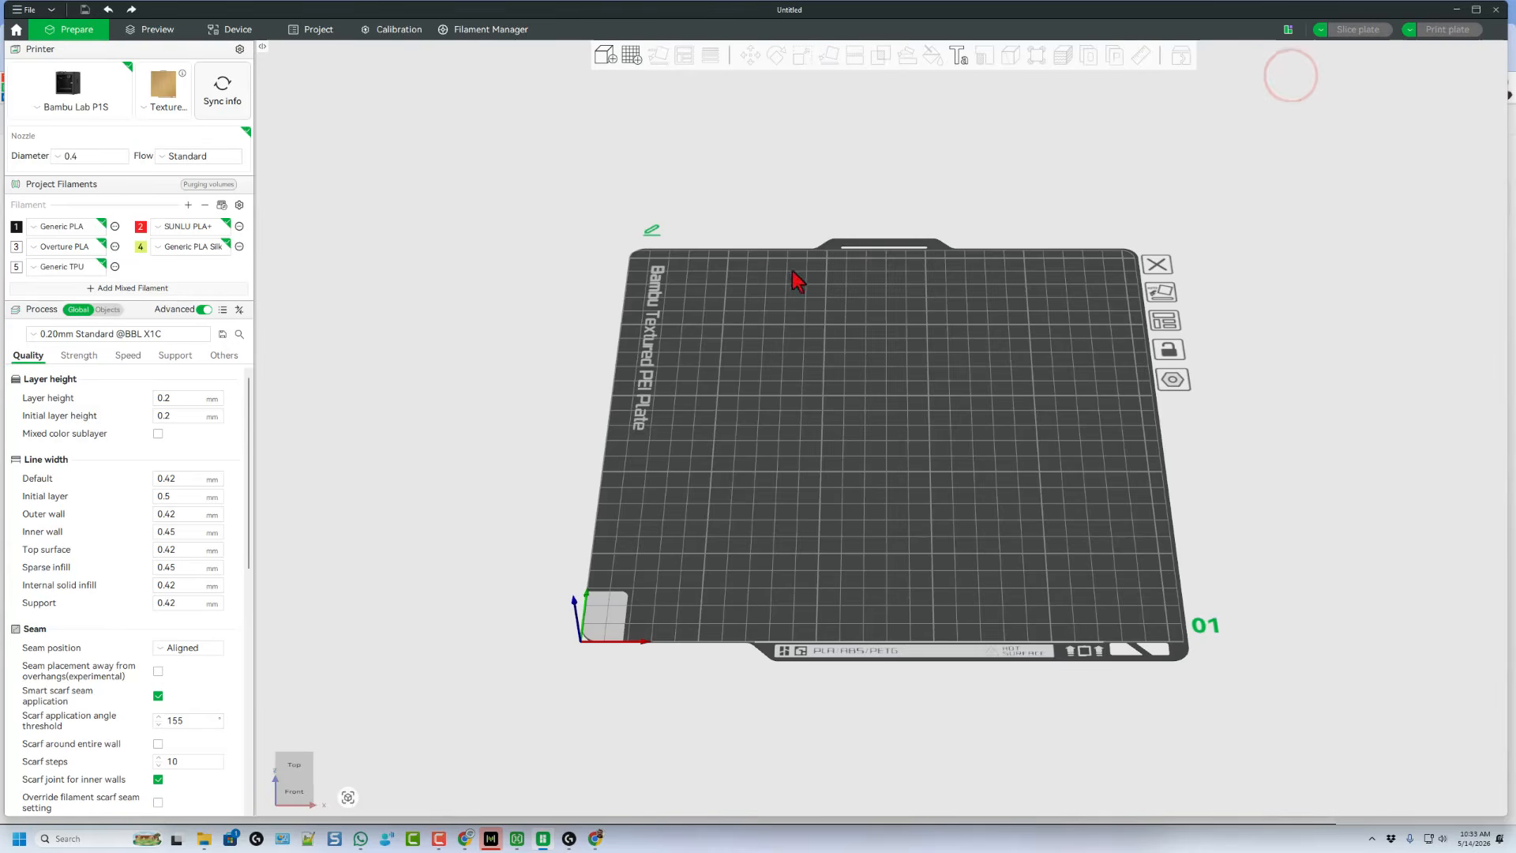
pyautogui.click(606, 56)
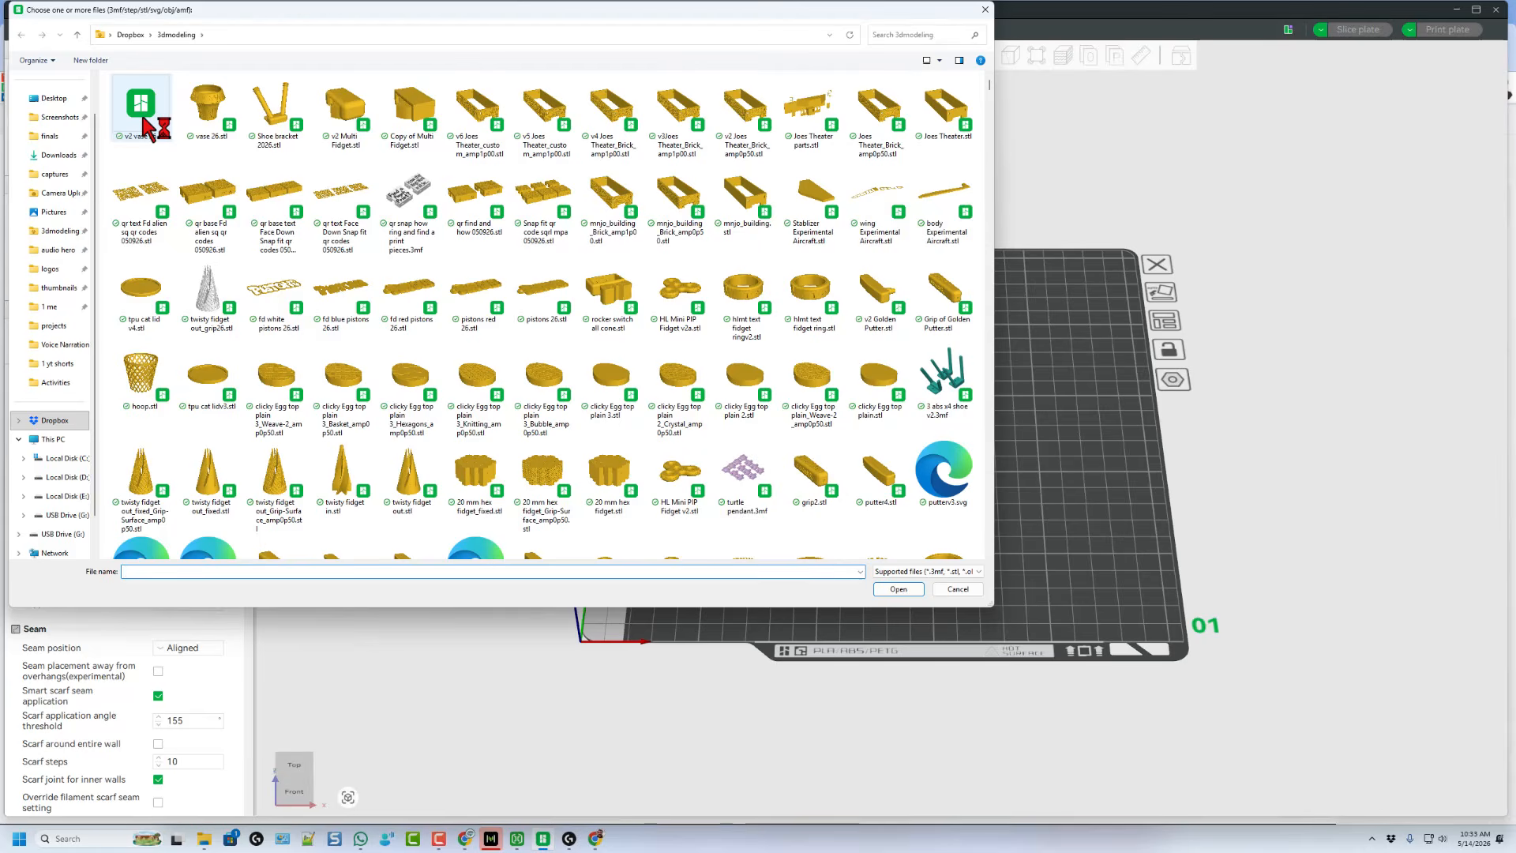
pyautogui.doubleClick(142, 107)
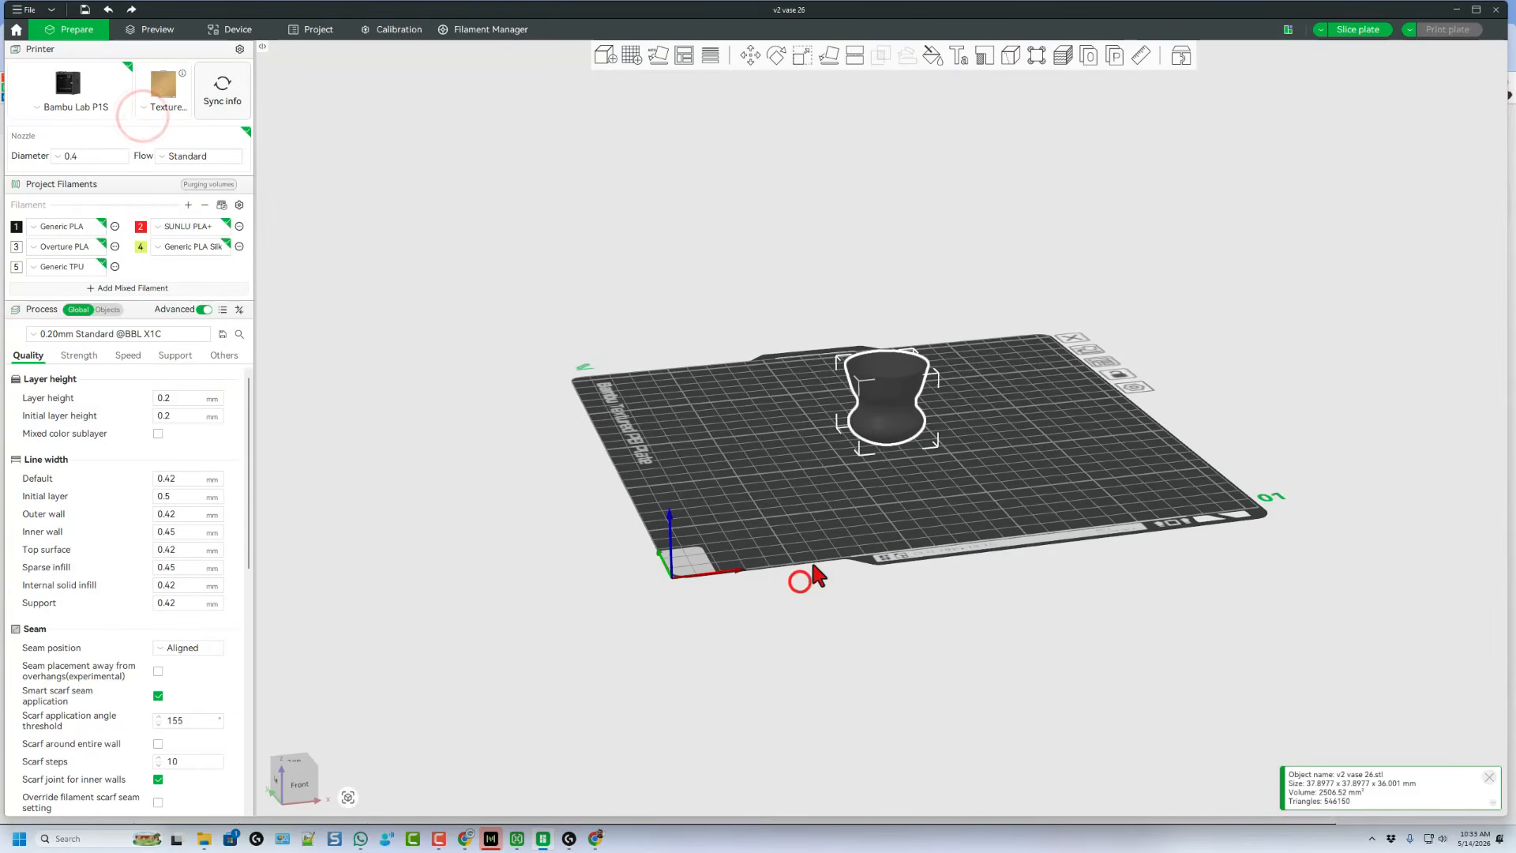
# Step: Change the vase's filament to Generic PLA Silk
pyautogui.rightClick(898, 430)
pyautogui.click(934, 418)
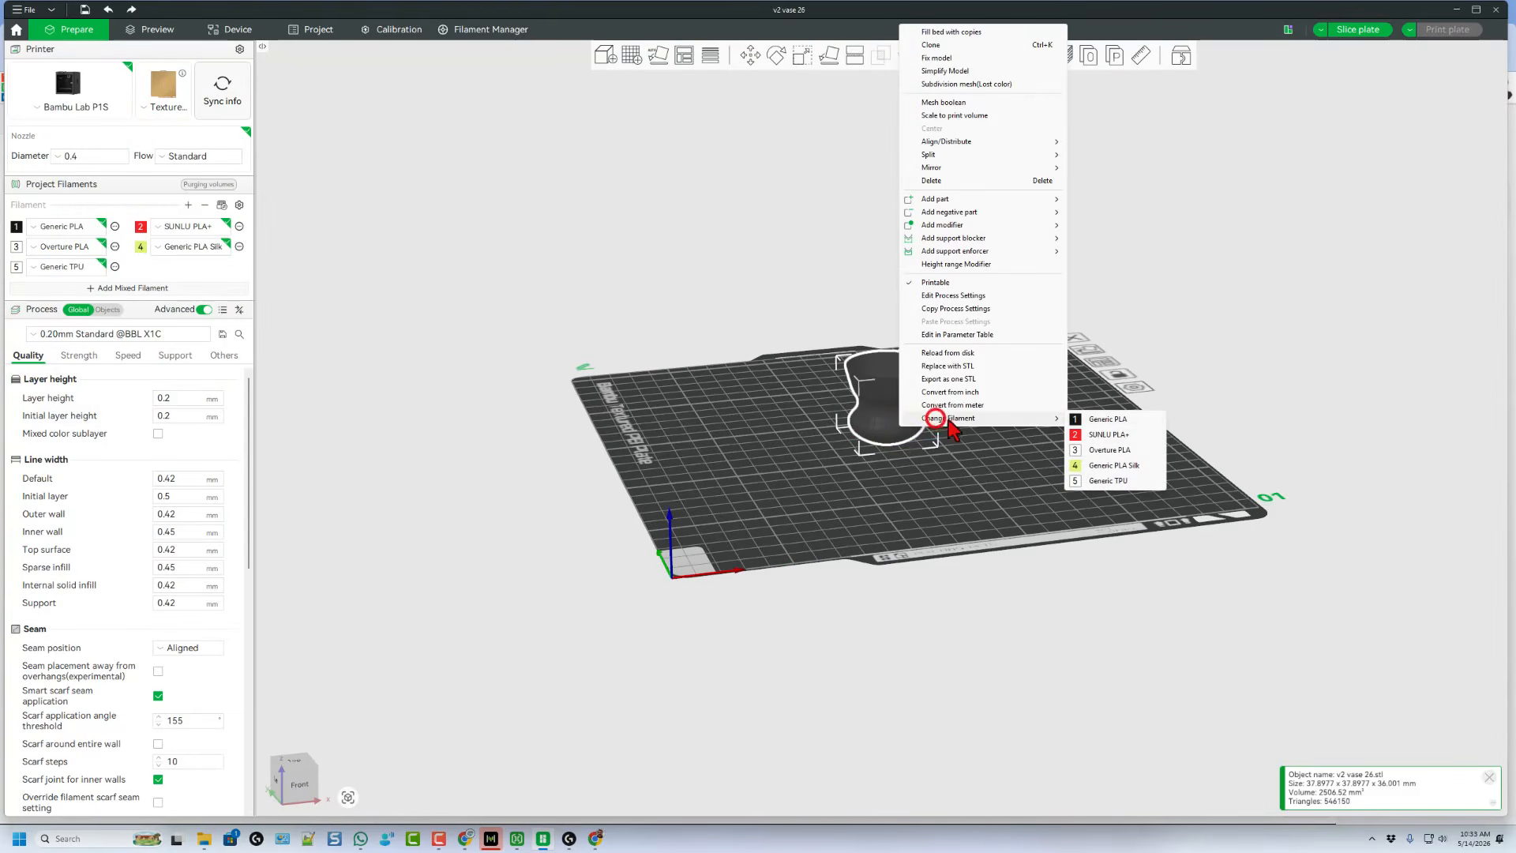
pyautogui.click(1114, 465)
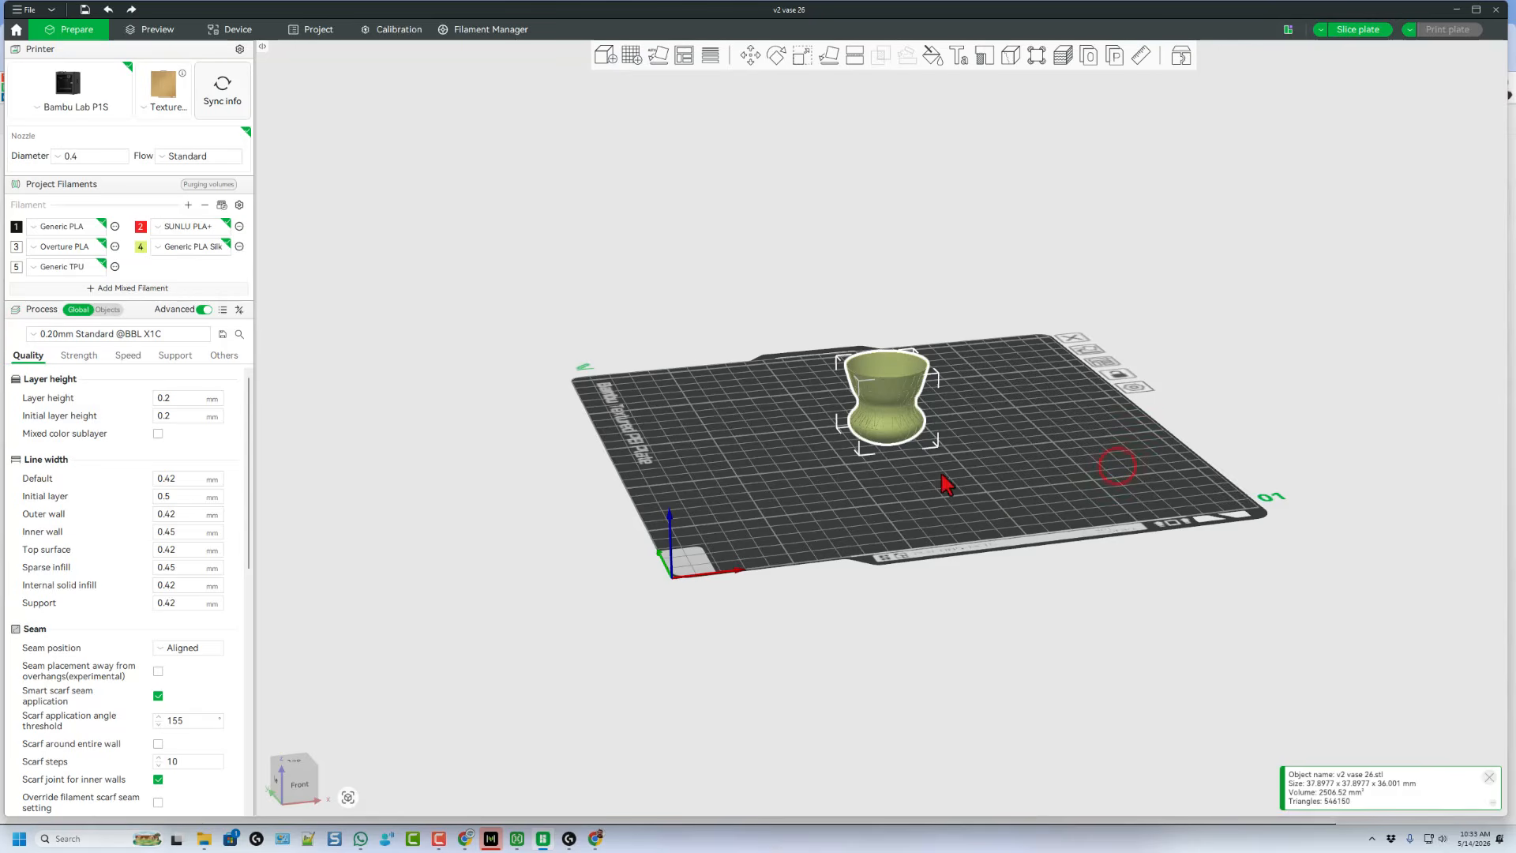
# Step: Scale the vase uniformly to 200 percent
pyautogui.click(802, 55)
pyautogui.click(908, 98)
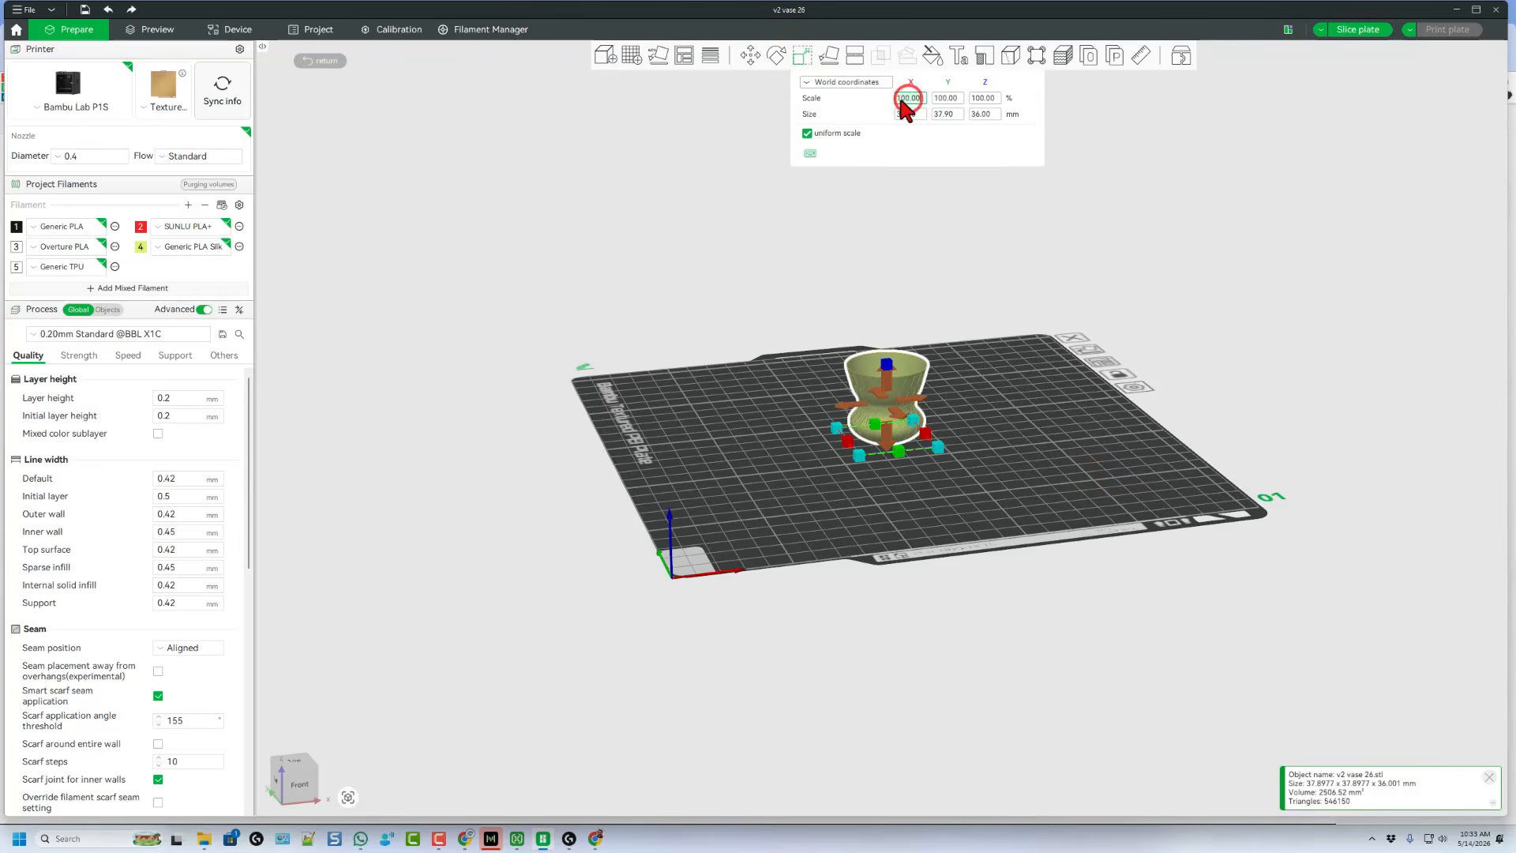
pyautogui.write('200')
pyautogui.press('Return')
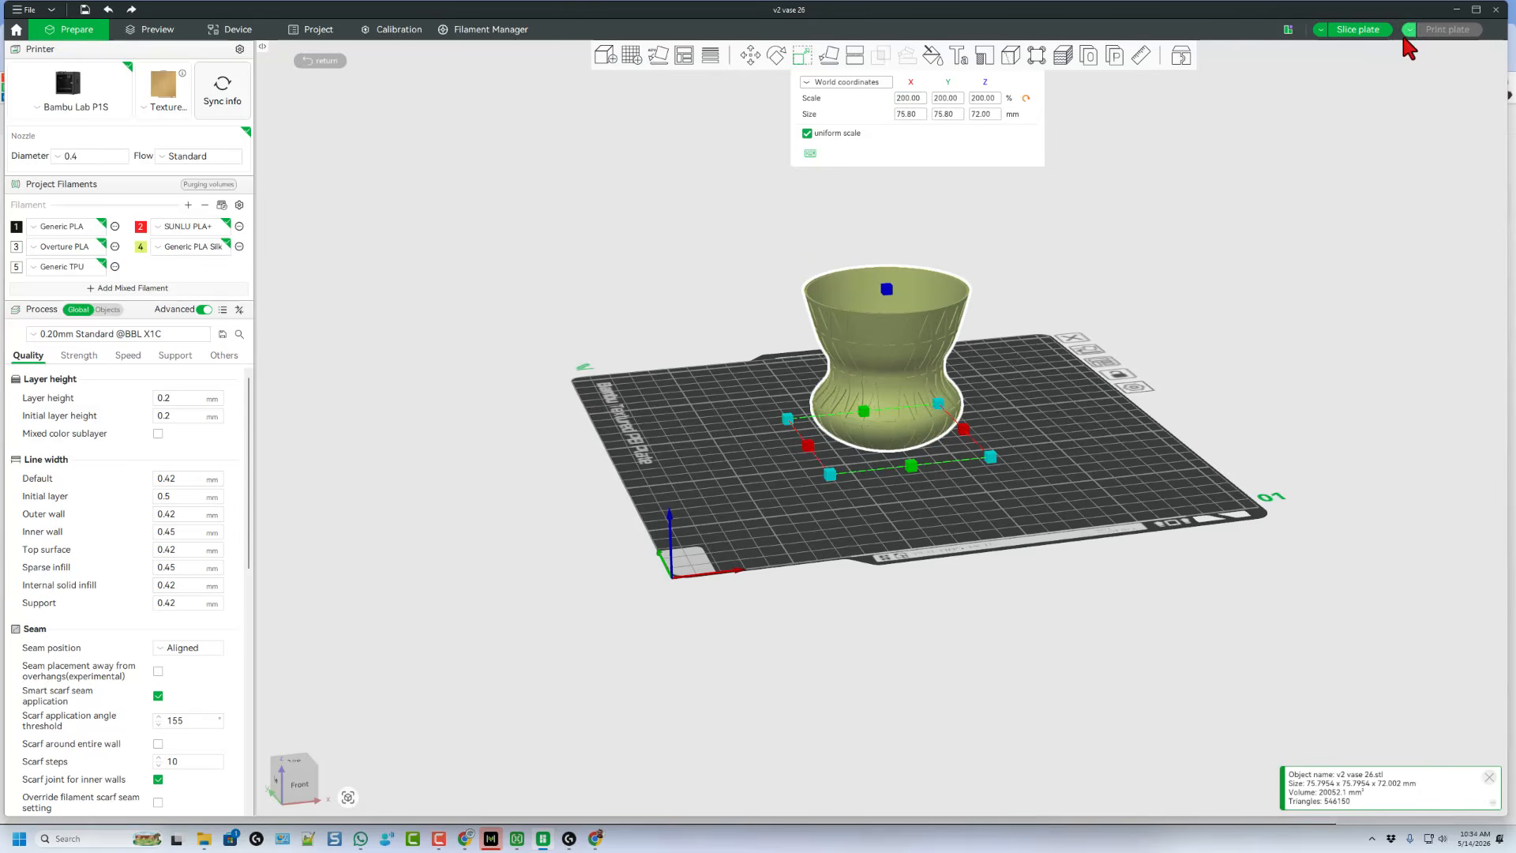
# Step: Slice the plate and send the vase to print
pyautogui.click(1355, 30)
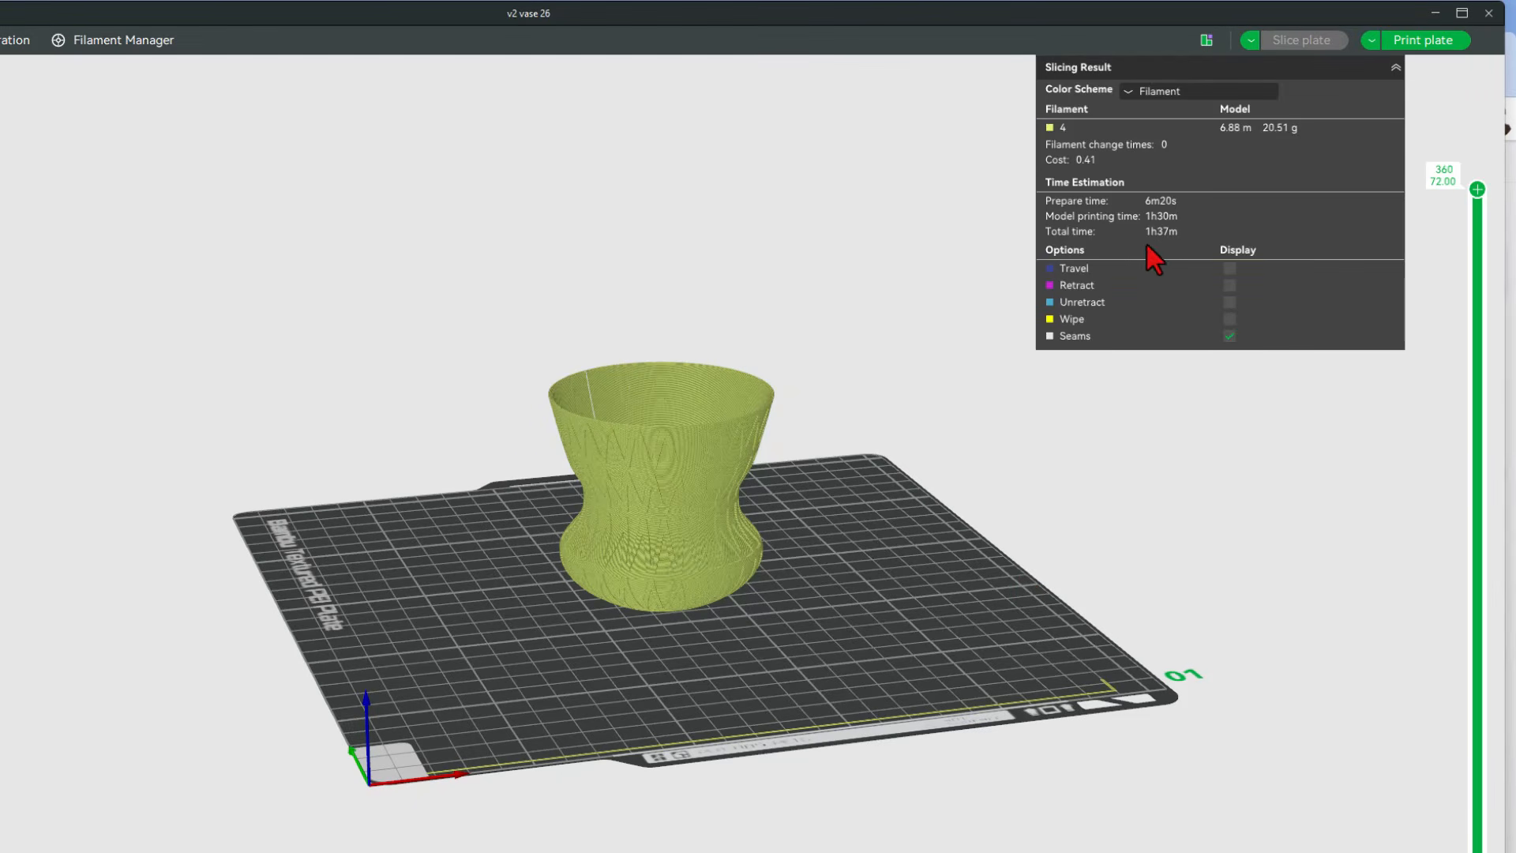
pyautogui.moveTo(900, 657); pyautogui.dragTo(789, 584)
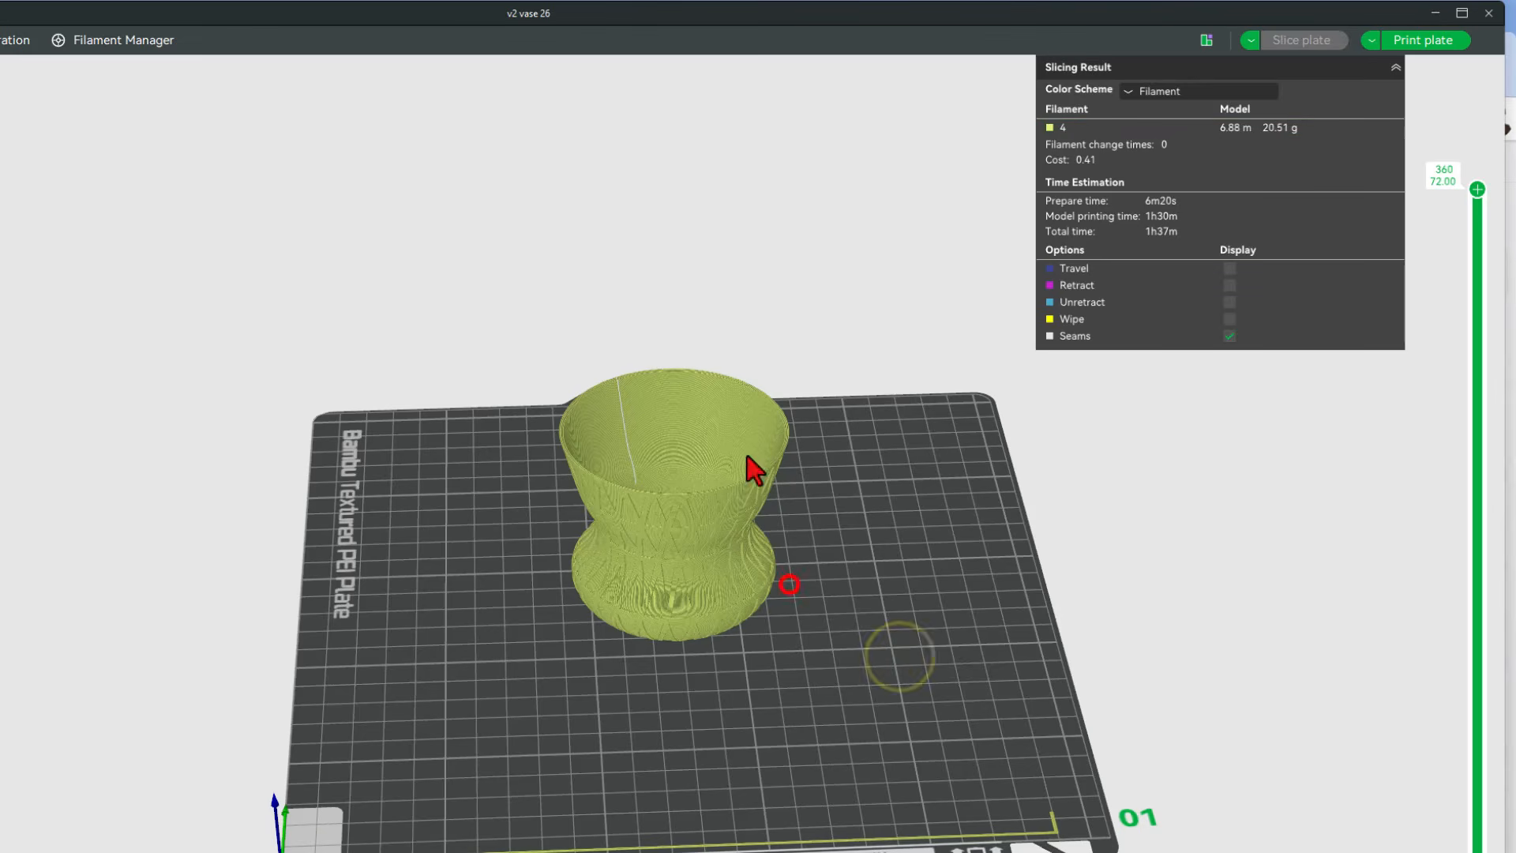
pyautogui.click(1409, 48)
pyautogui.click(707, 794)
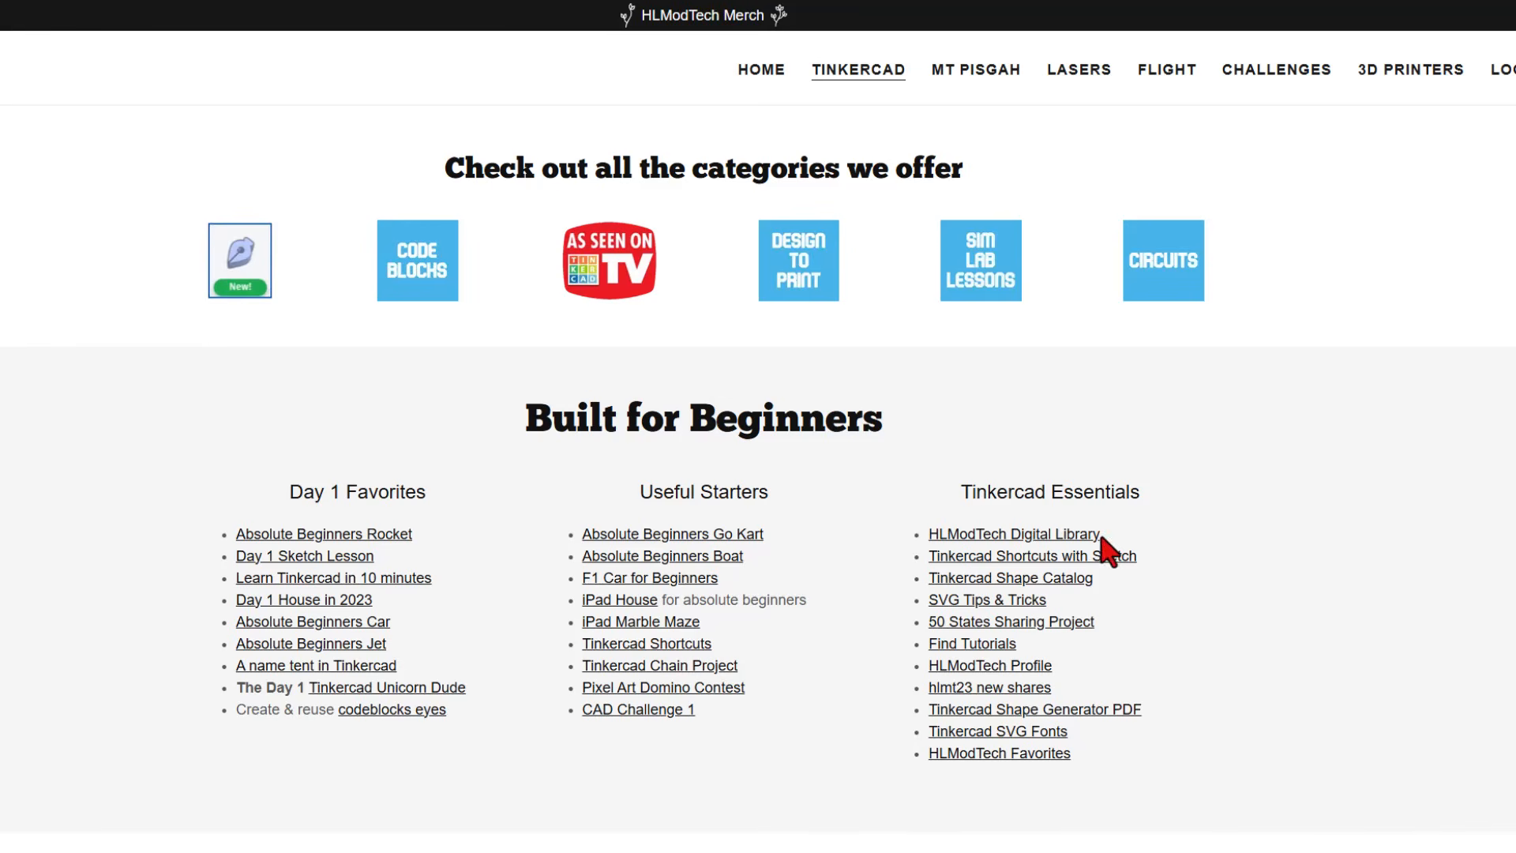
# Step: Open the HLModTech Digital Library and browse its level and shortcut sheets
pyautogui.click(1018, 537)
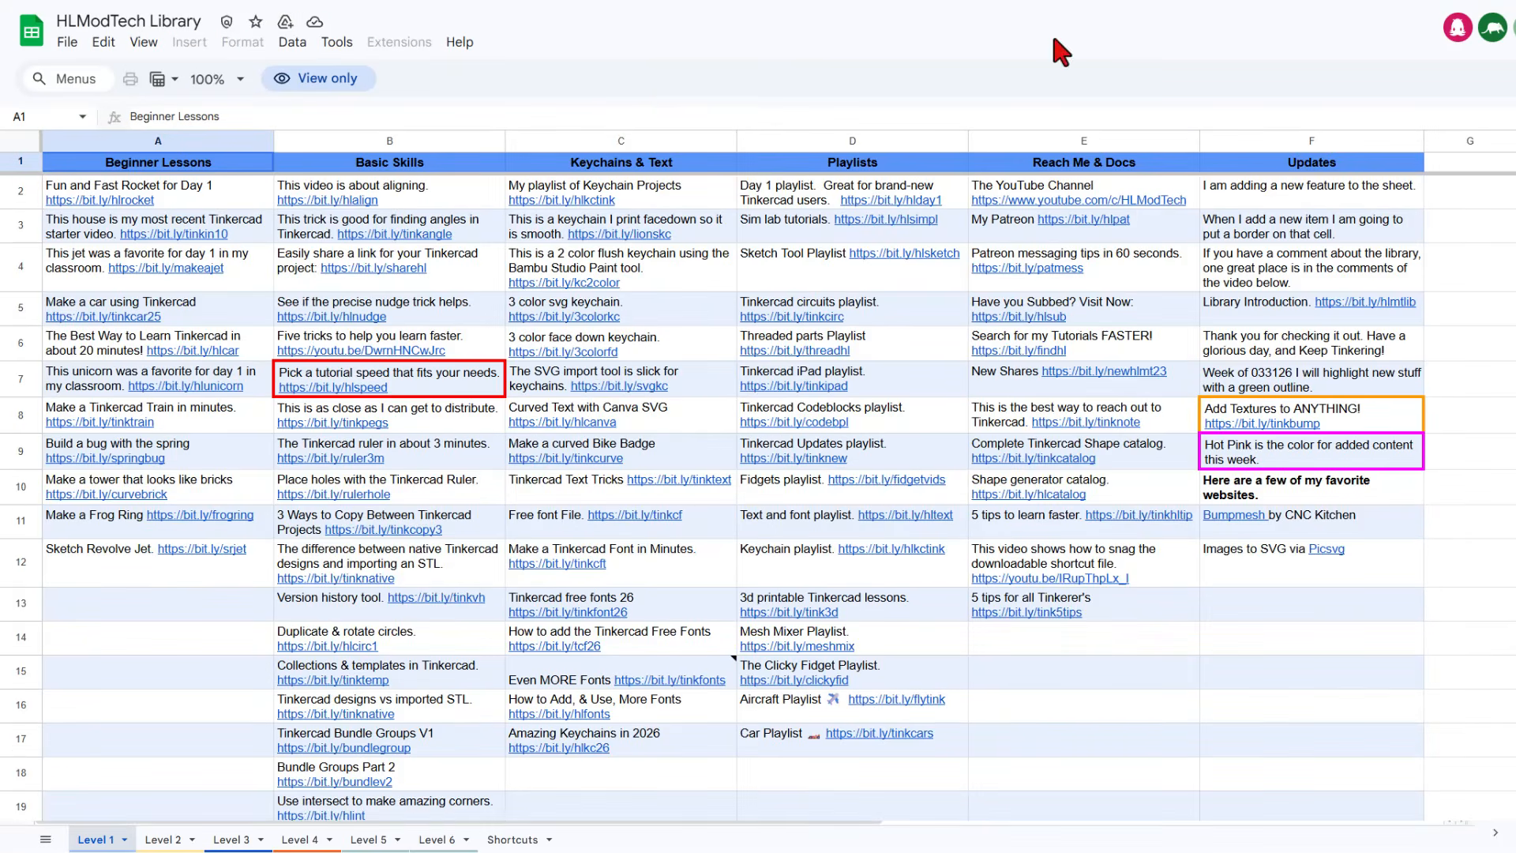
pyautogui.click(162, 842)
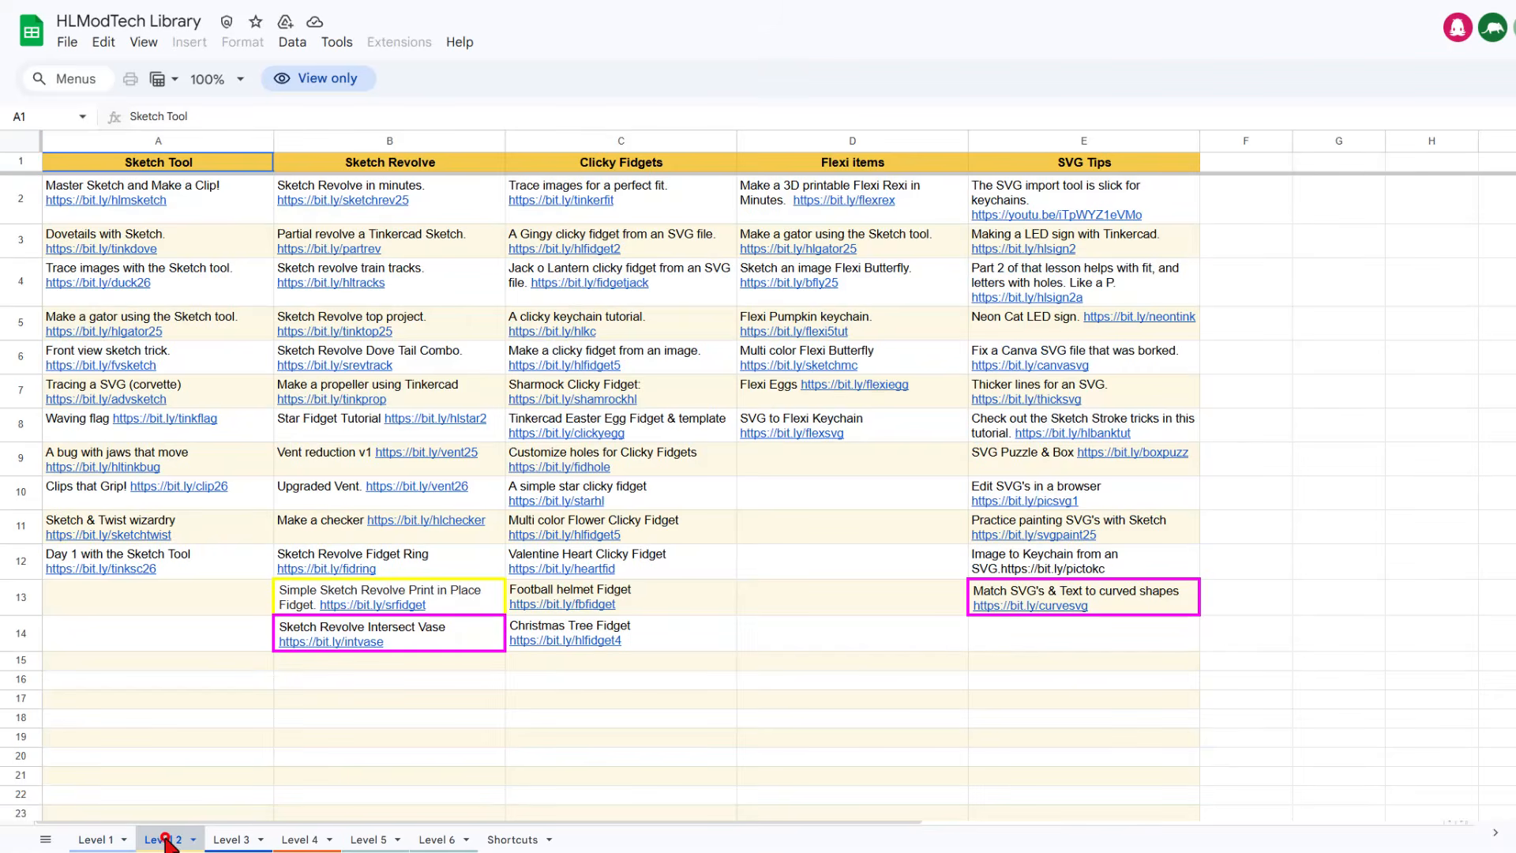
pyautogui.click(229, 840)
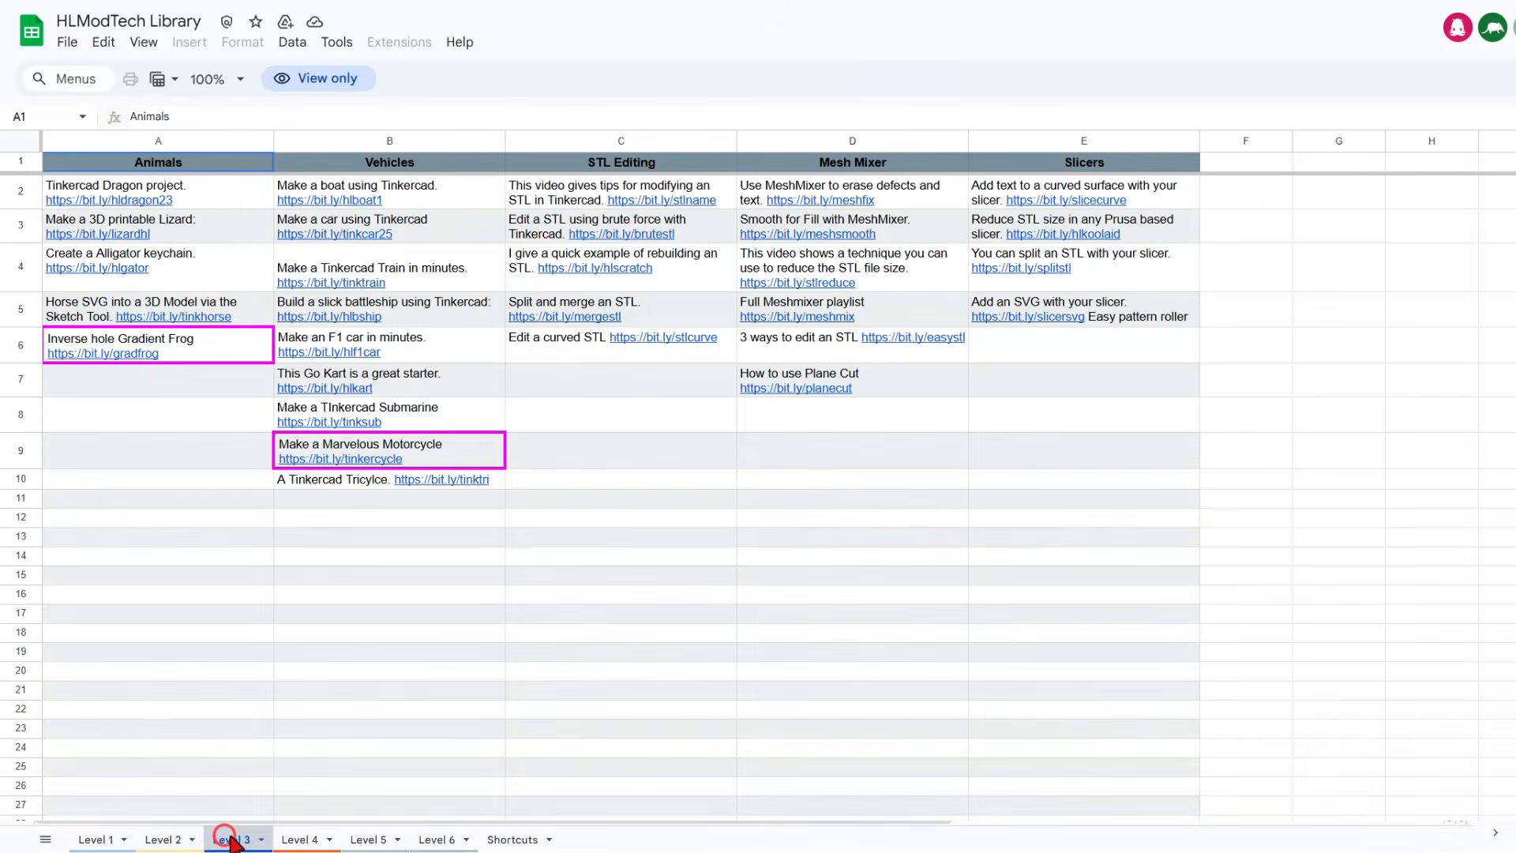
pyautogui.click(299, 839)
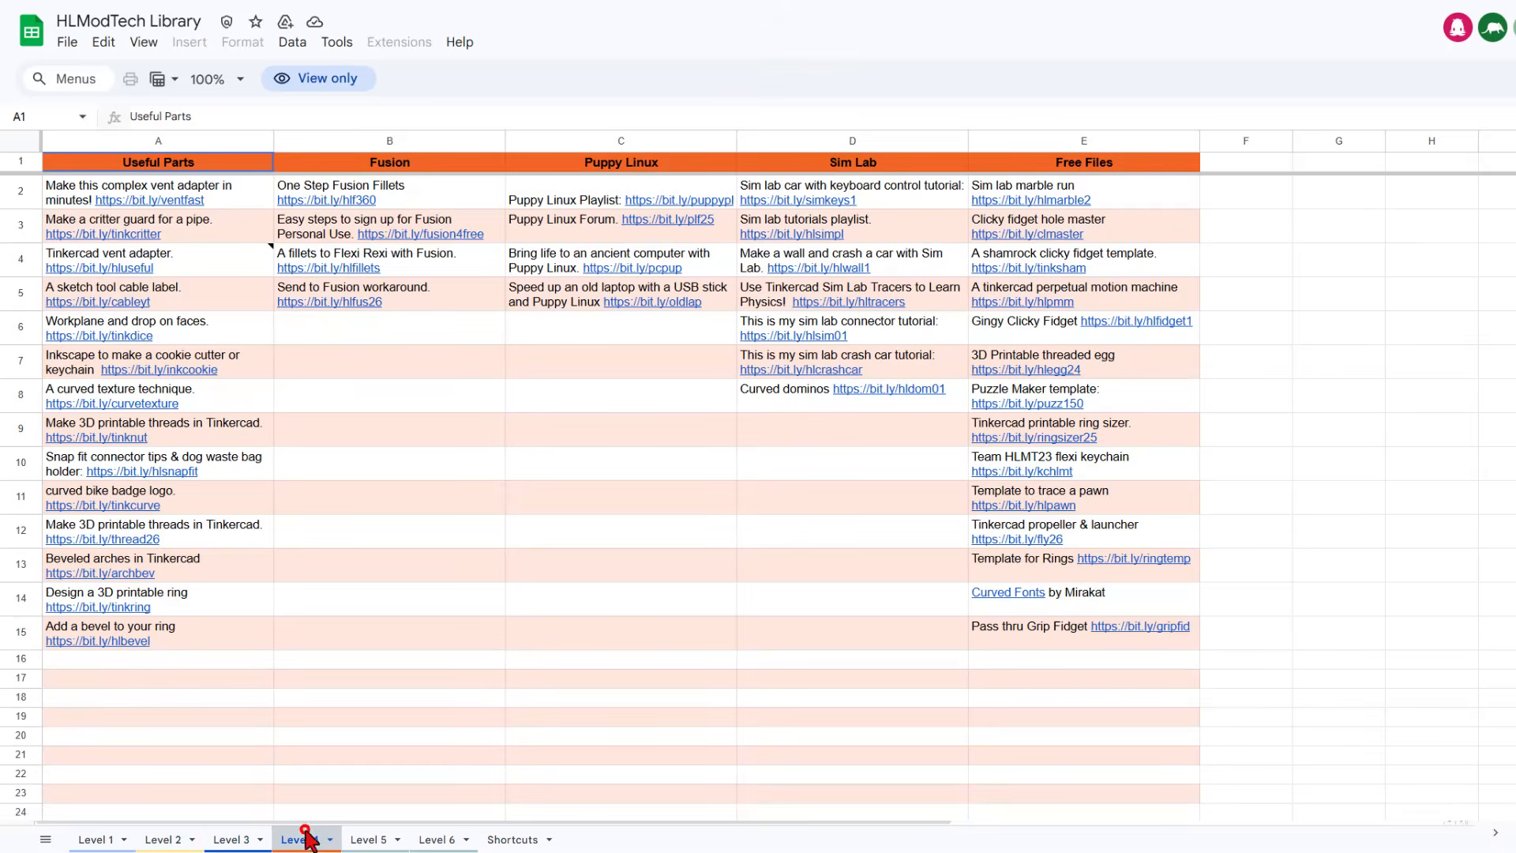
pyautogui.click(380, 840)
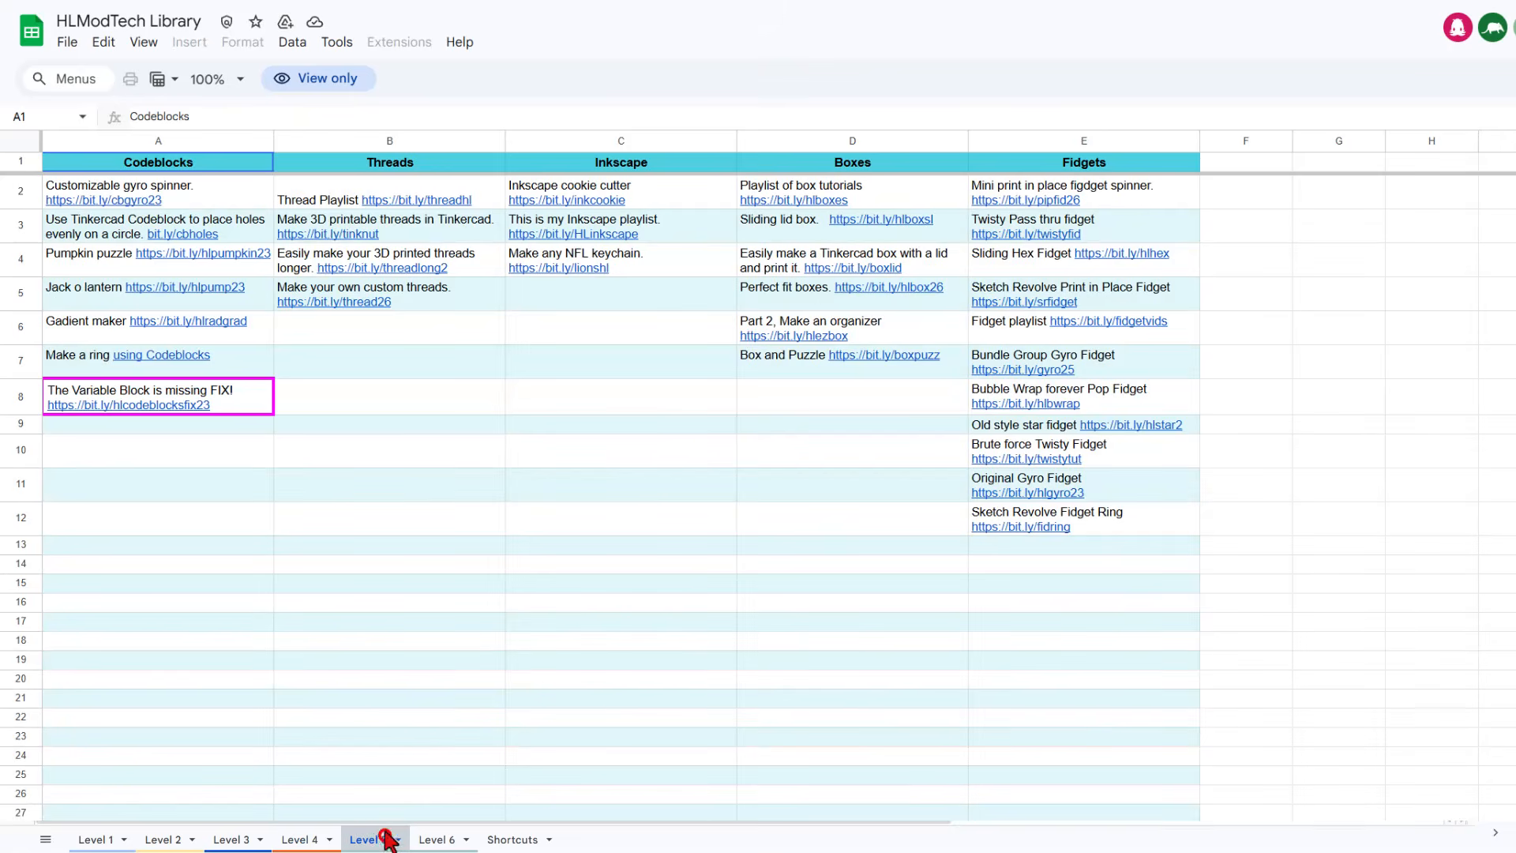
pyautogui.click(442, 838)
pyautogui.click(510, 840)
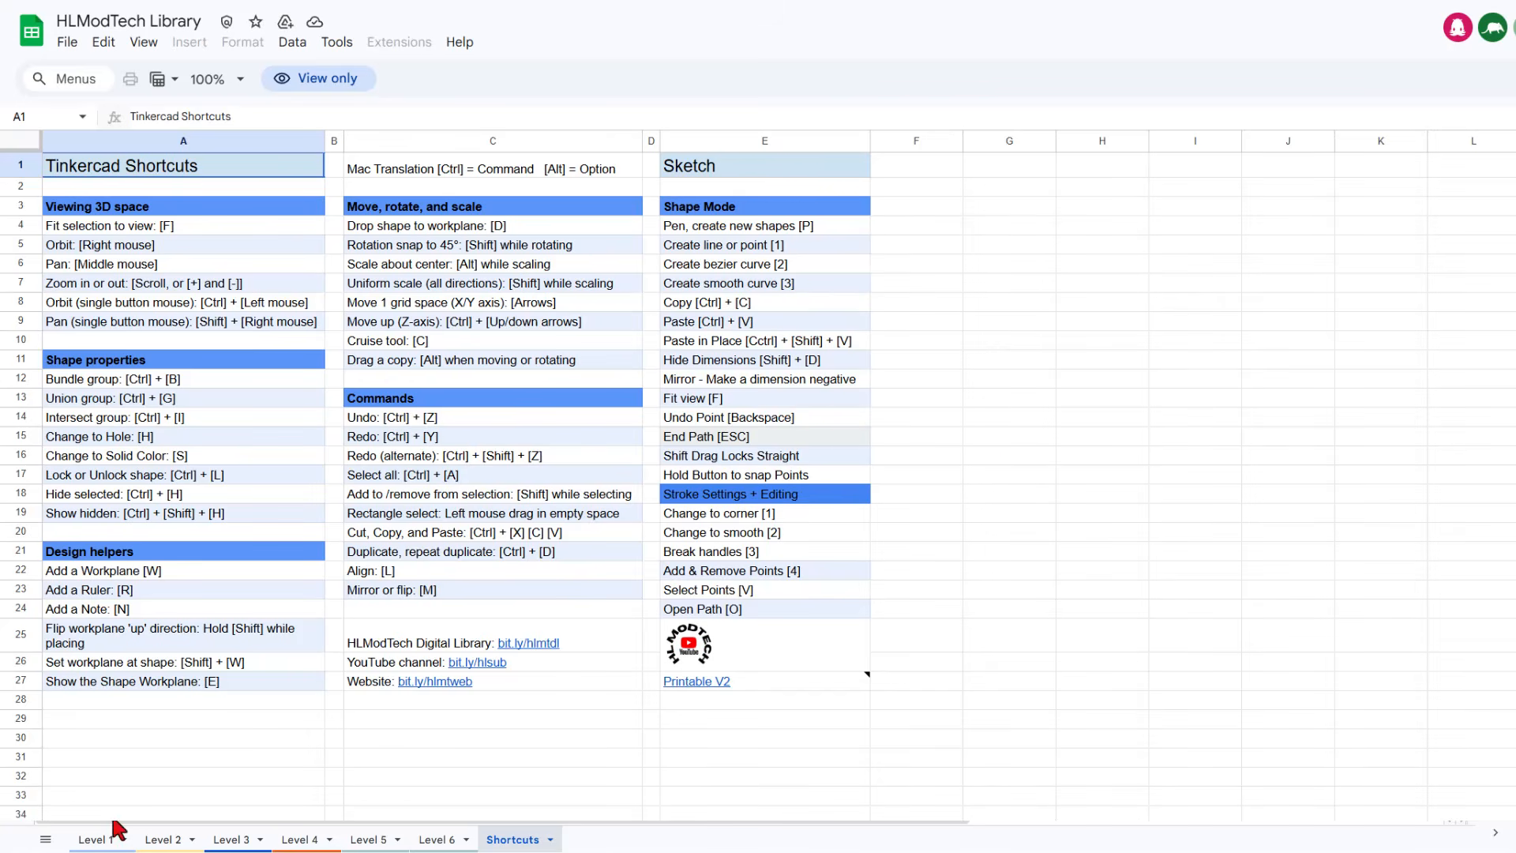
pyautogui.click(95, 841)
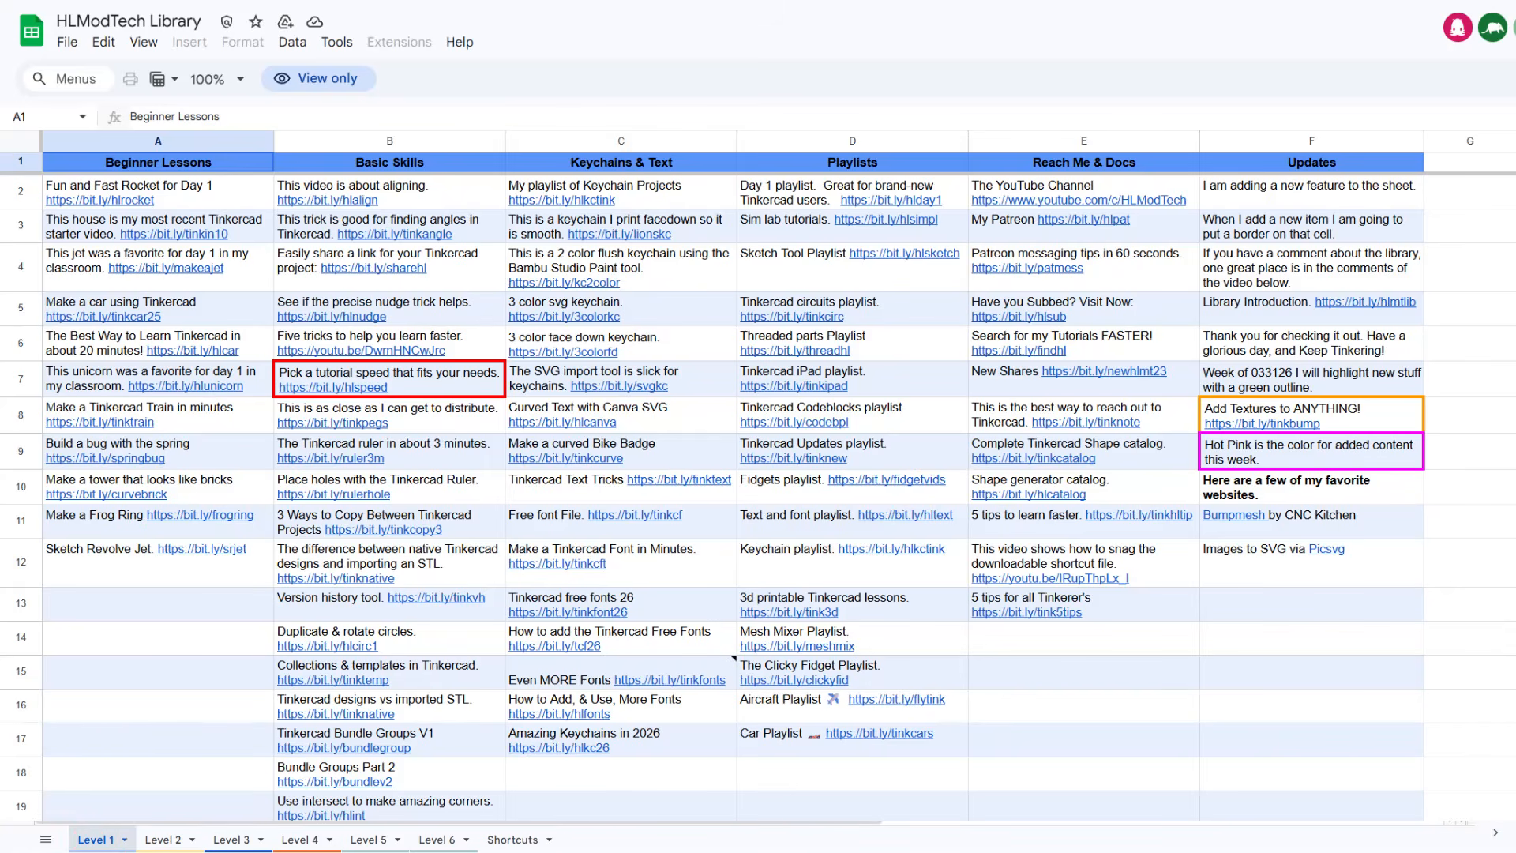
pyautogui.click(162, 840)
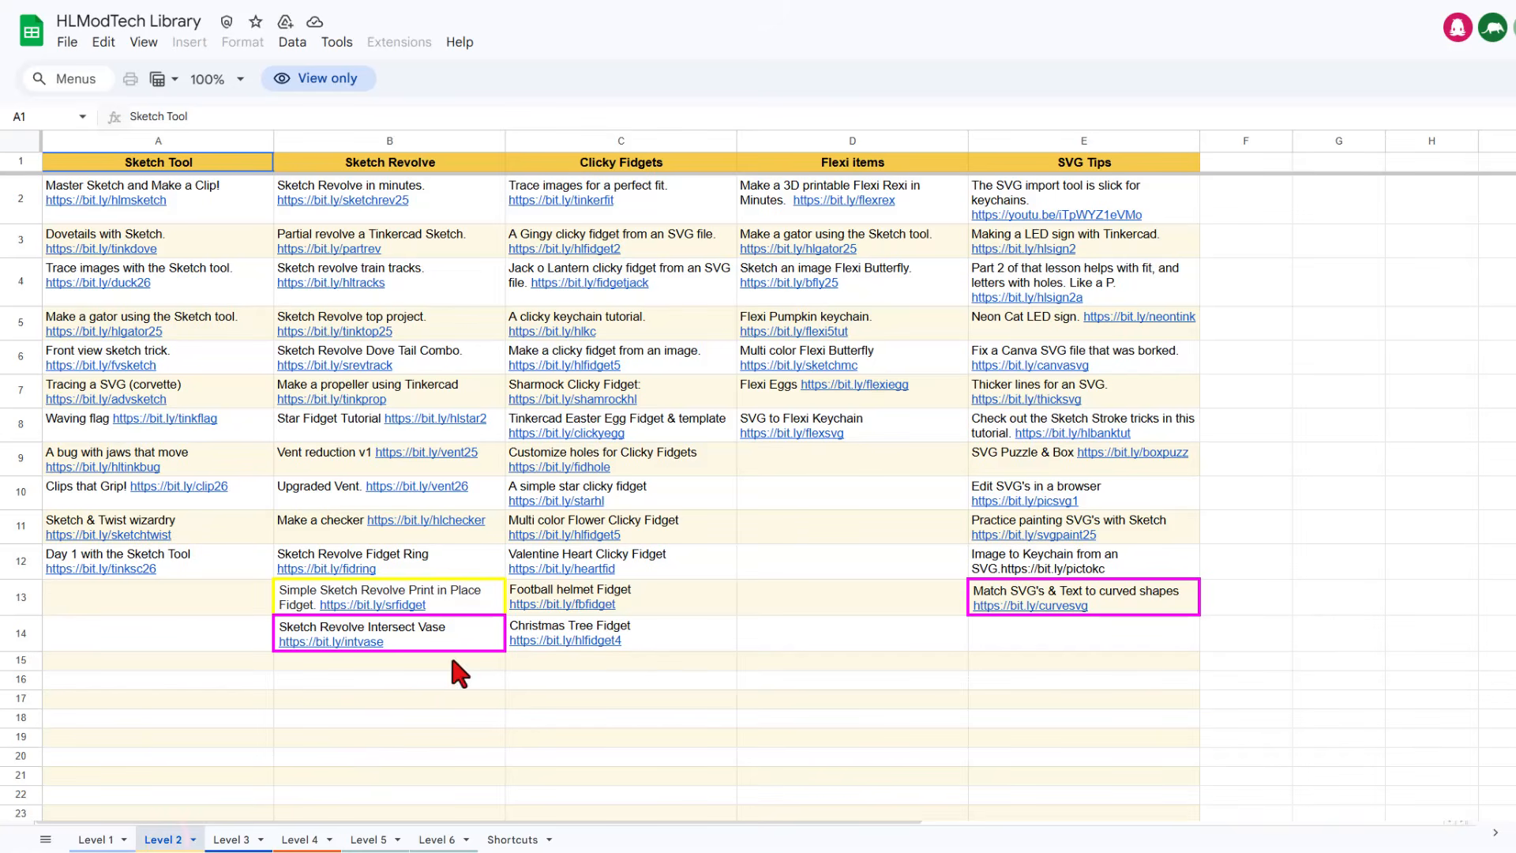
pyautogui.click(369, 839)
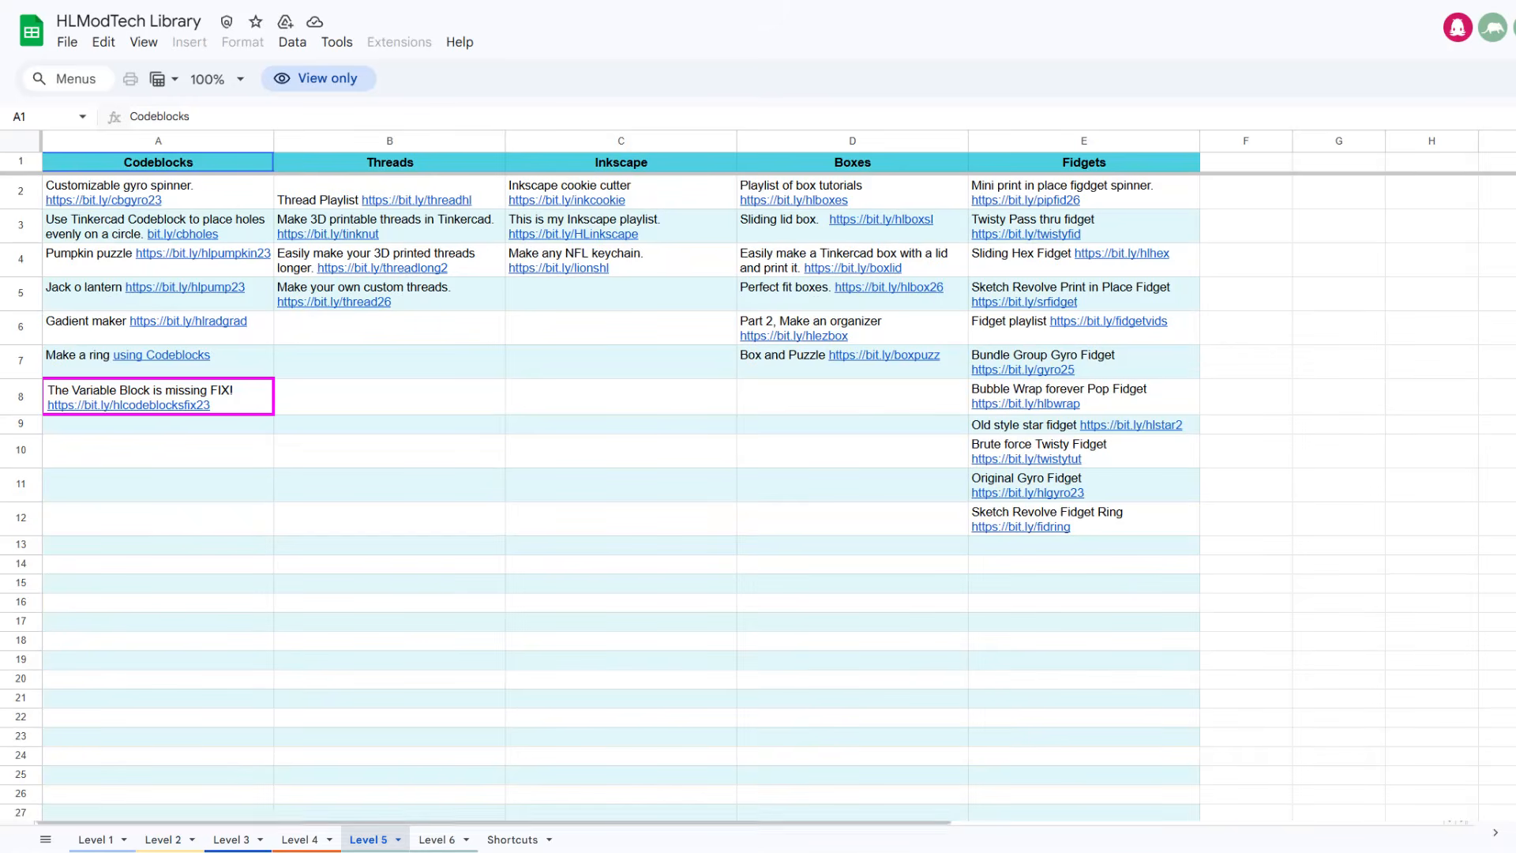